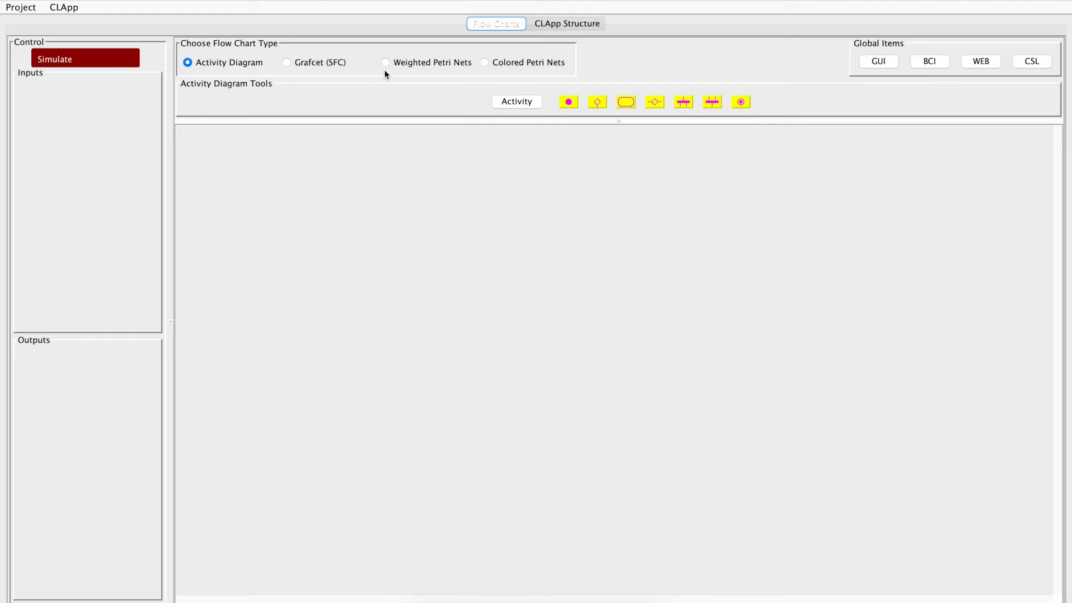
Create a Weighted Petri Nets chart containing a first place, a transition below it and a second place
click(386, 63)
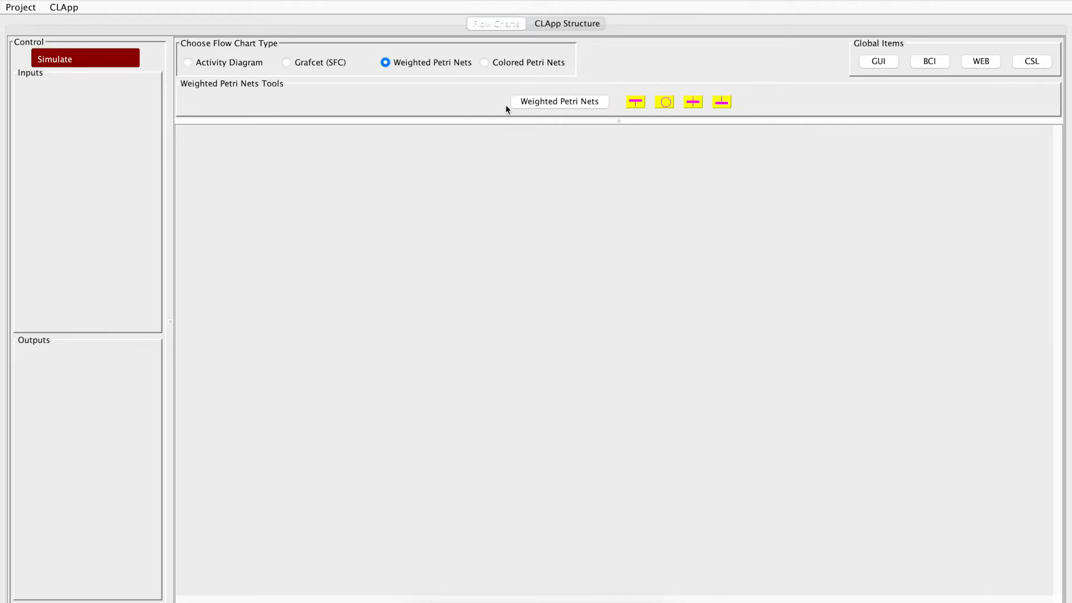
click(554, 103)
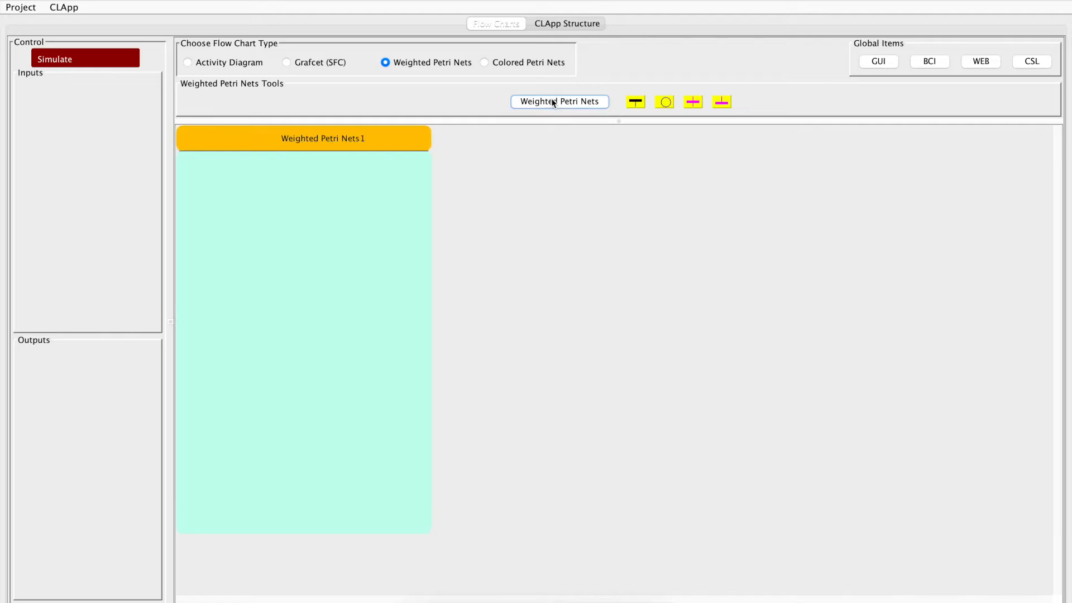
click(667, 104)
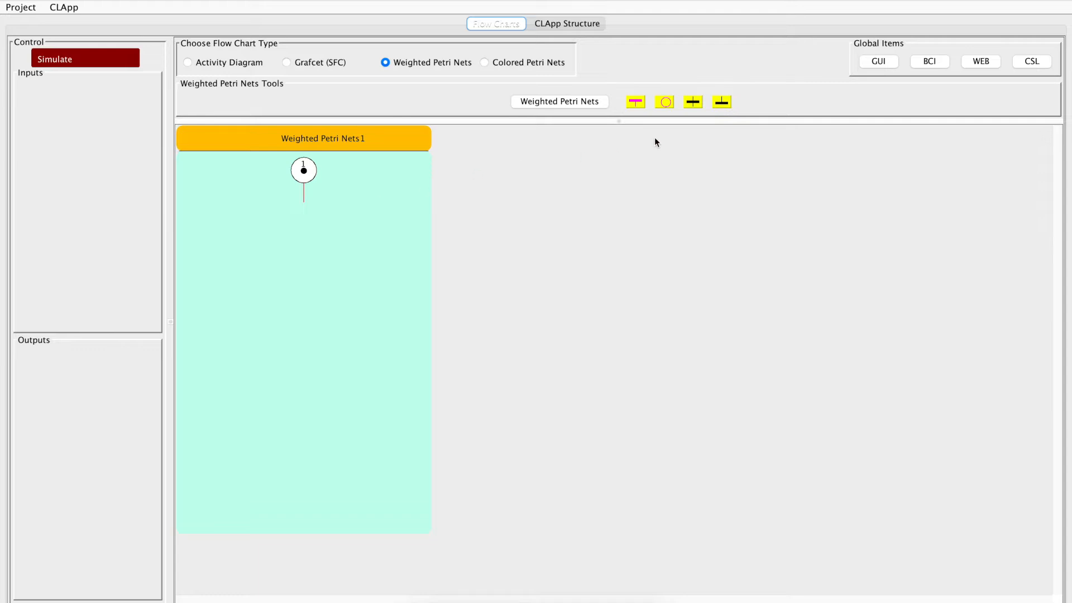
click(692, 103)
click(665, 103)
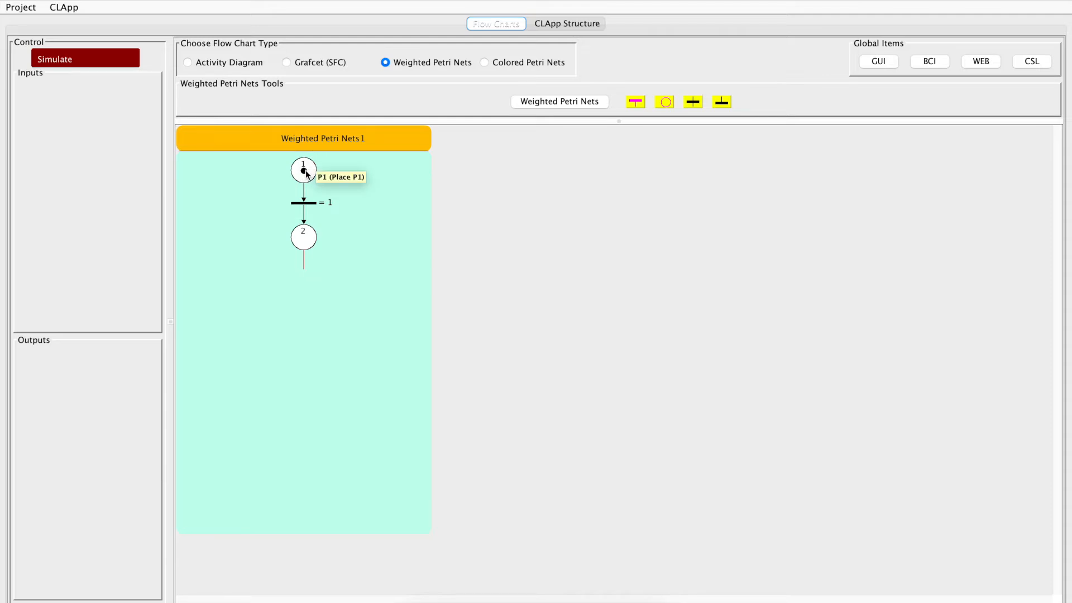
Set the number of tokens in place P1 to 3, and start and stop a simulation of the net
double_click(306, 174)
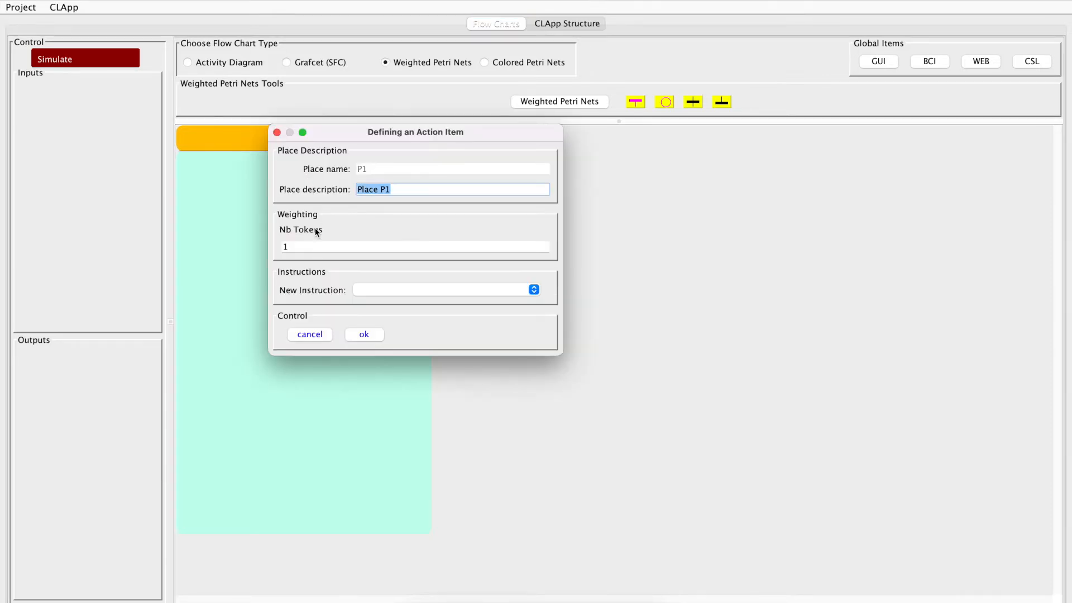
click(283, 246)
key(Delete)
text(3)
click(364, 333)
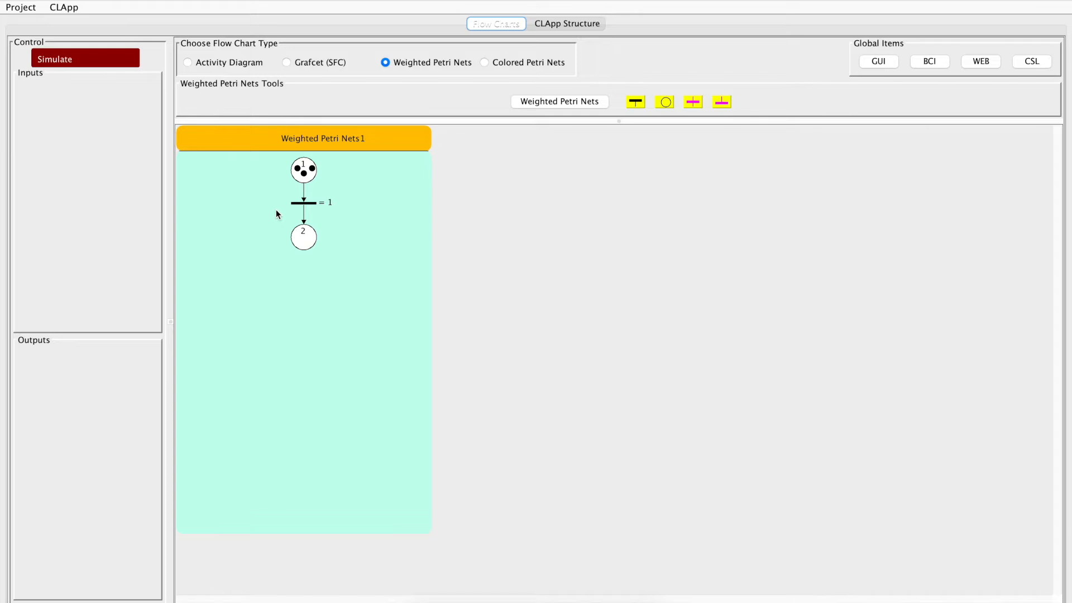
click(115, 58)
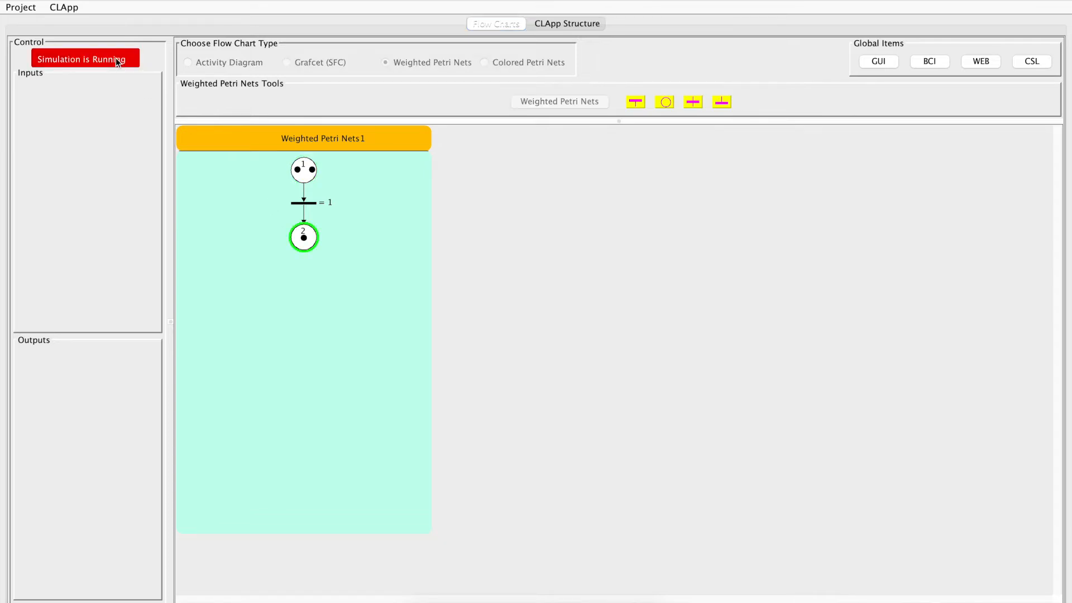
click(116, 58)
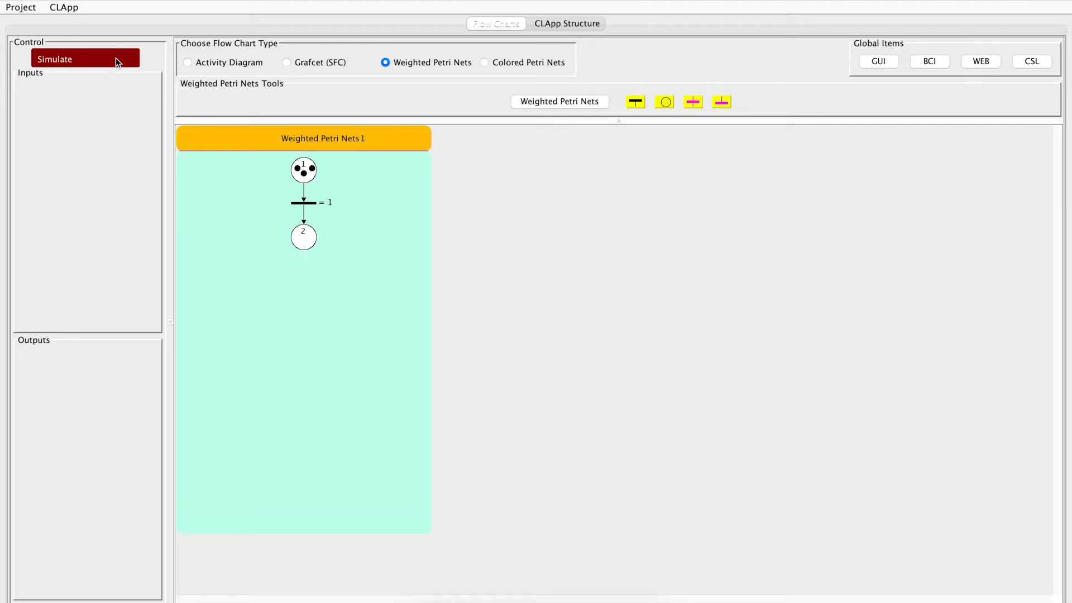
Set the up weighting of the transition below P1 to 2 tokens, and start and stop a simulation
double_click(310, 206)
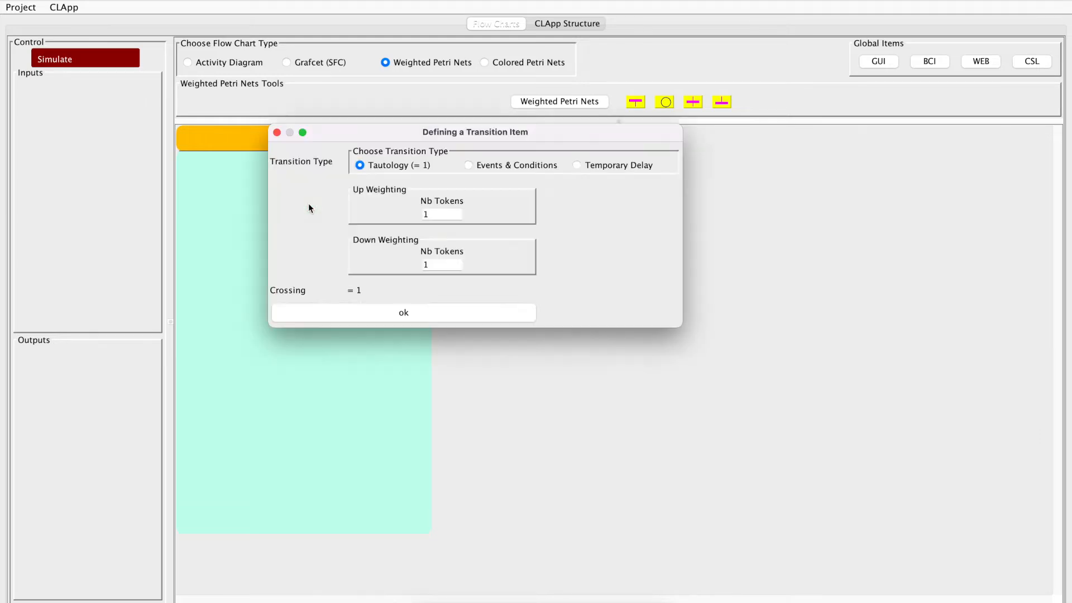
double_click(426, 215)
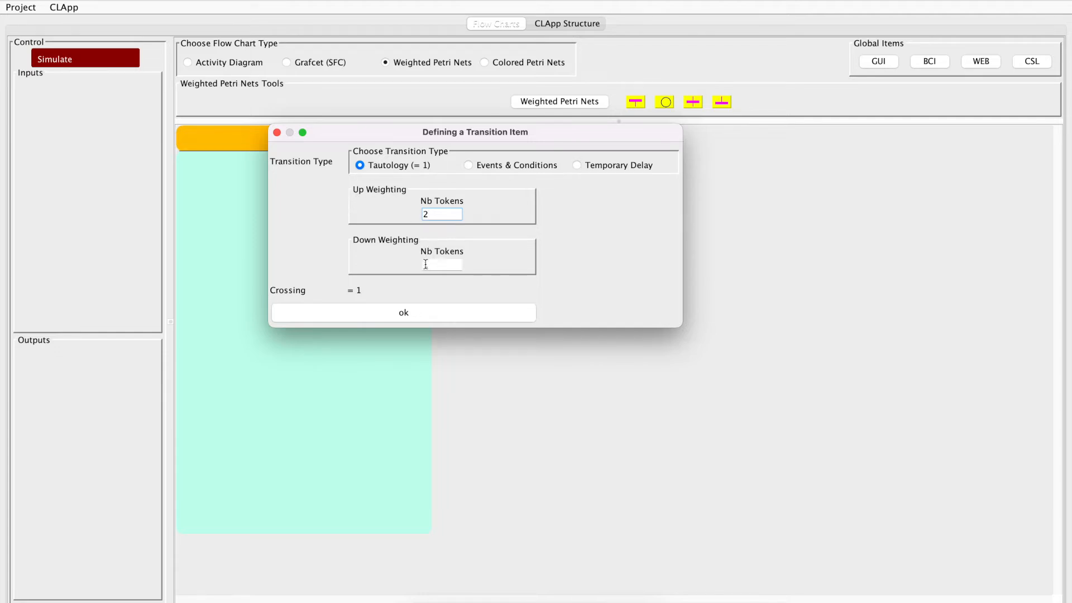
click(412, 316)
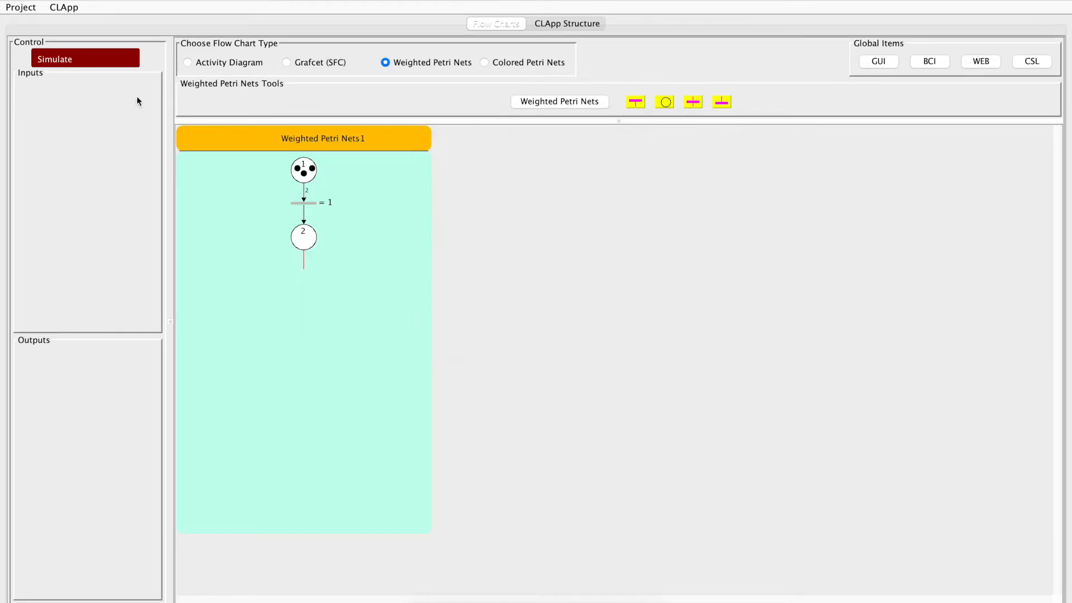
click(124, 58)
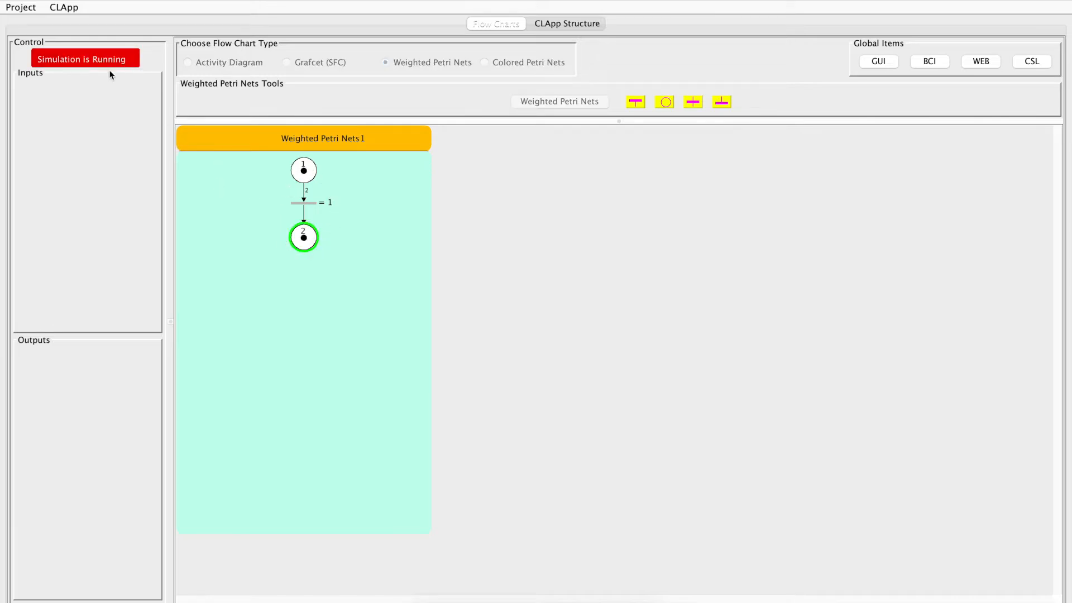
click(101, 61)
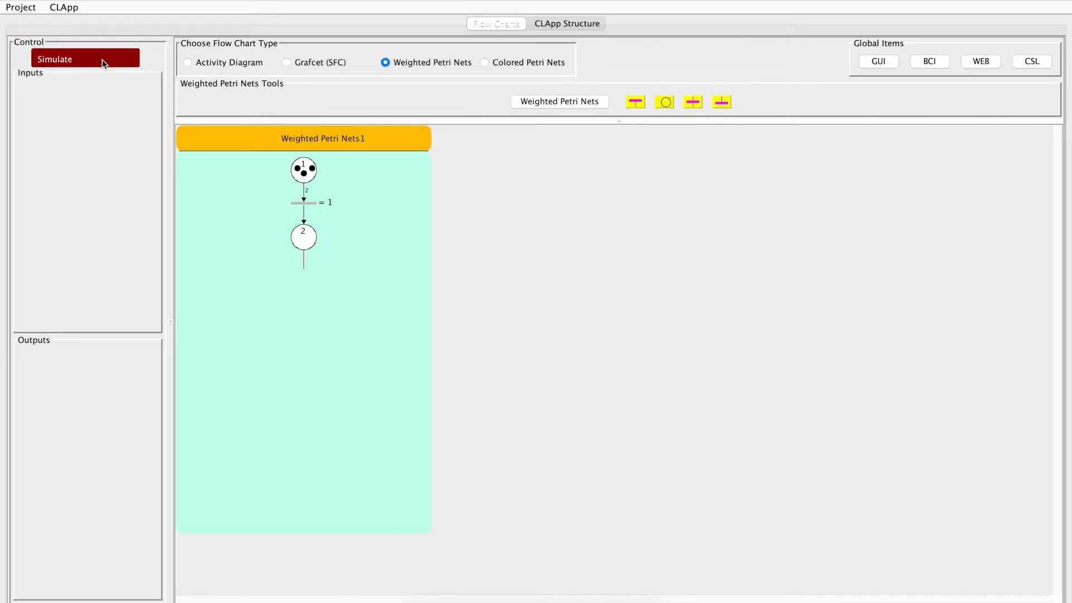
Change the transition below P1 to a temporary delay of 1 second on step 1, and run and stop the simulation
click(311, 202)
double_click(312, 205)
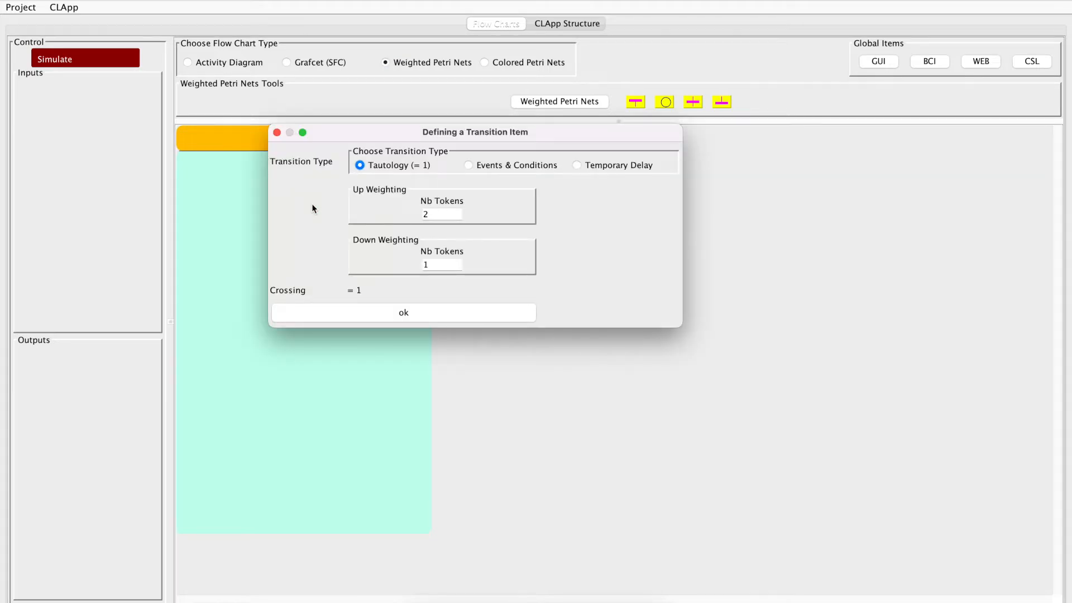
click(579, 165)
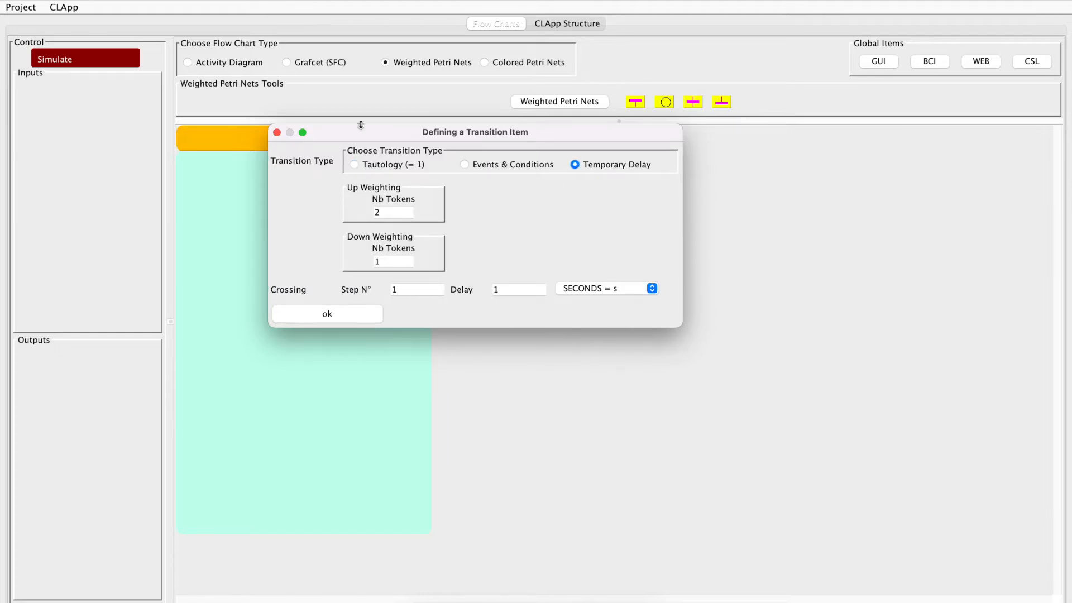
click(395, 289)
key(BackSpace)
text(1)
click(351, 316)
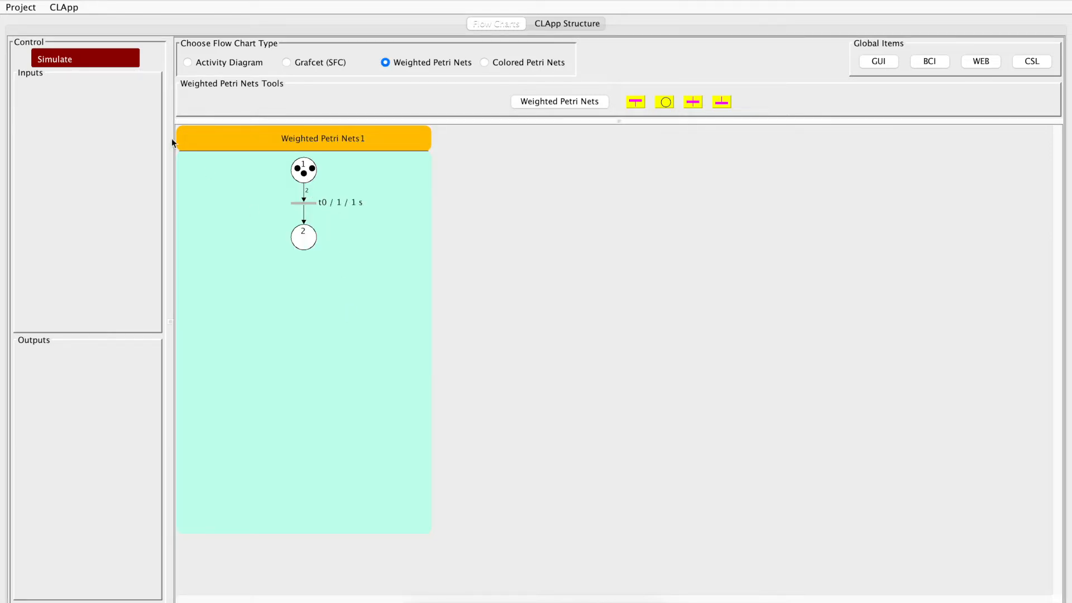
click(108, 67)
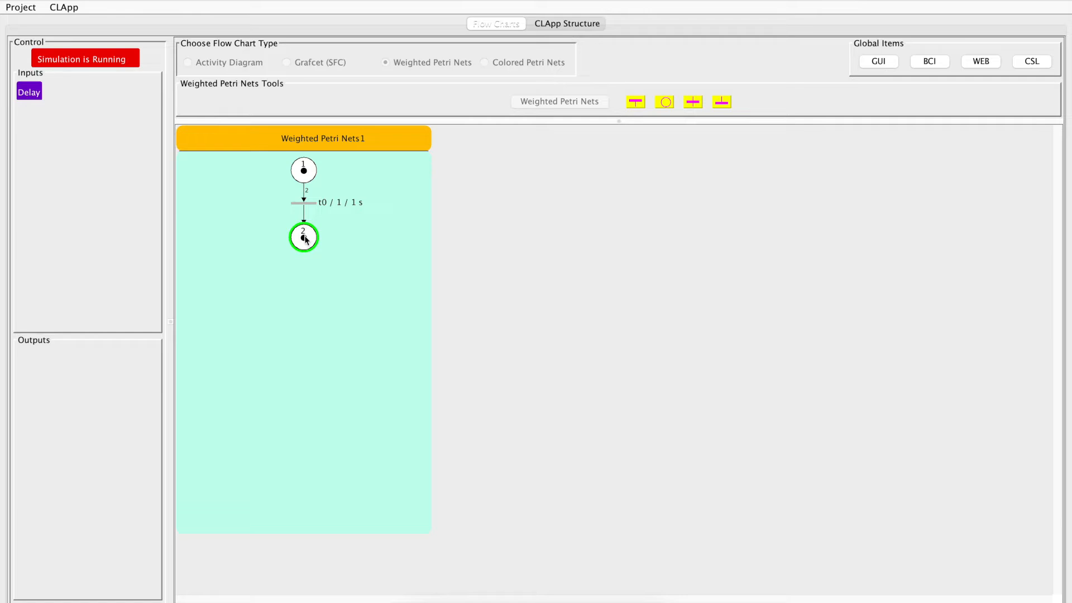
click(123, 59)
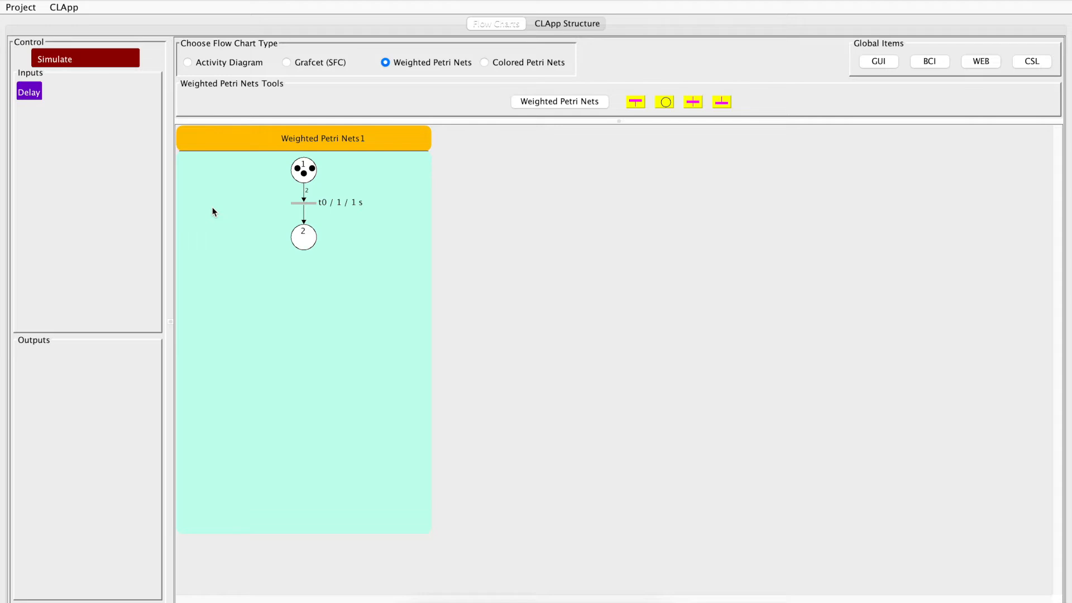
Extend the net below place P2 with a transition, a third place and a closing end transition
click(304, 191)
click(306, 240)
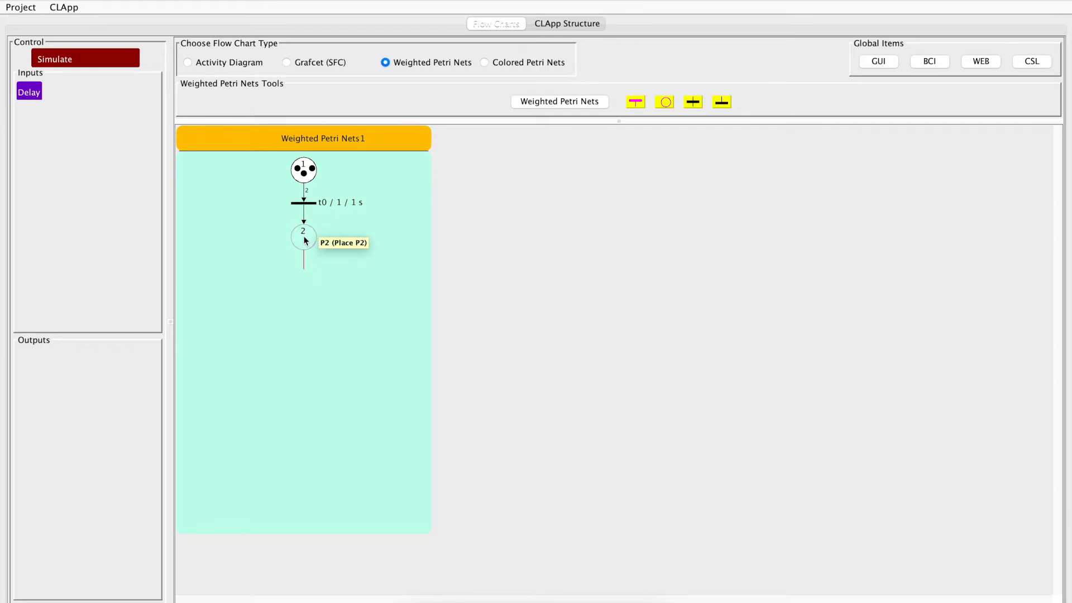
click(692, 102)
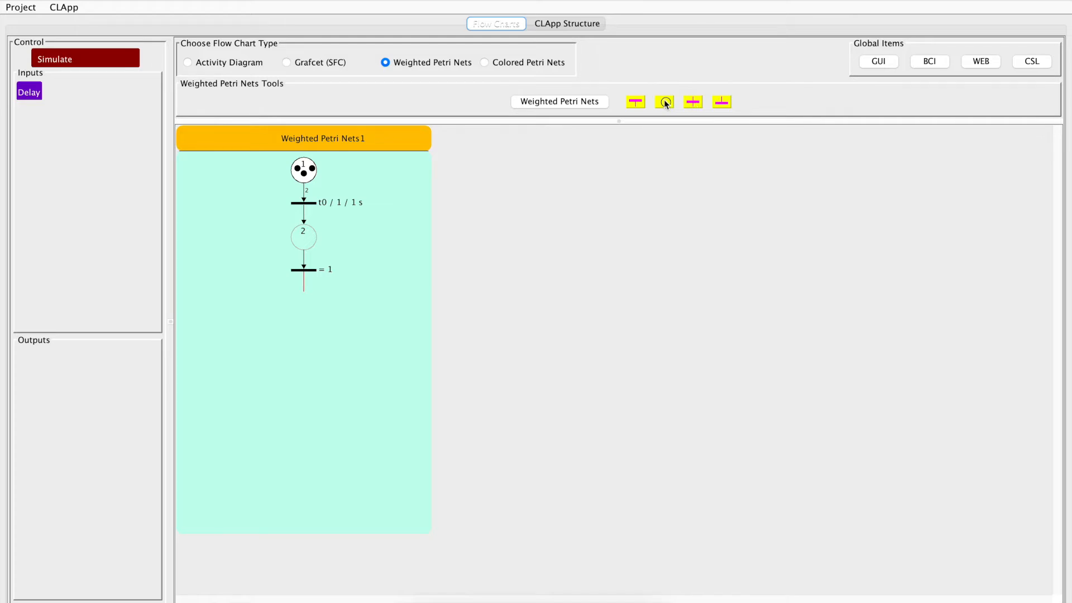
click(665, 102)
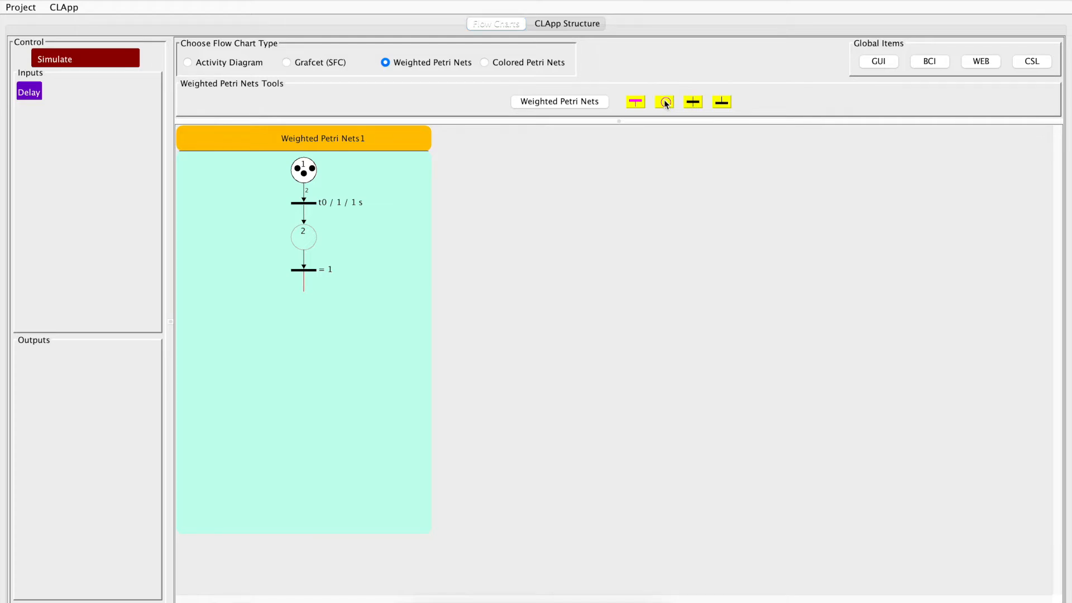
click(721, 102)
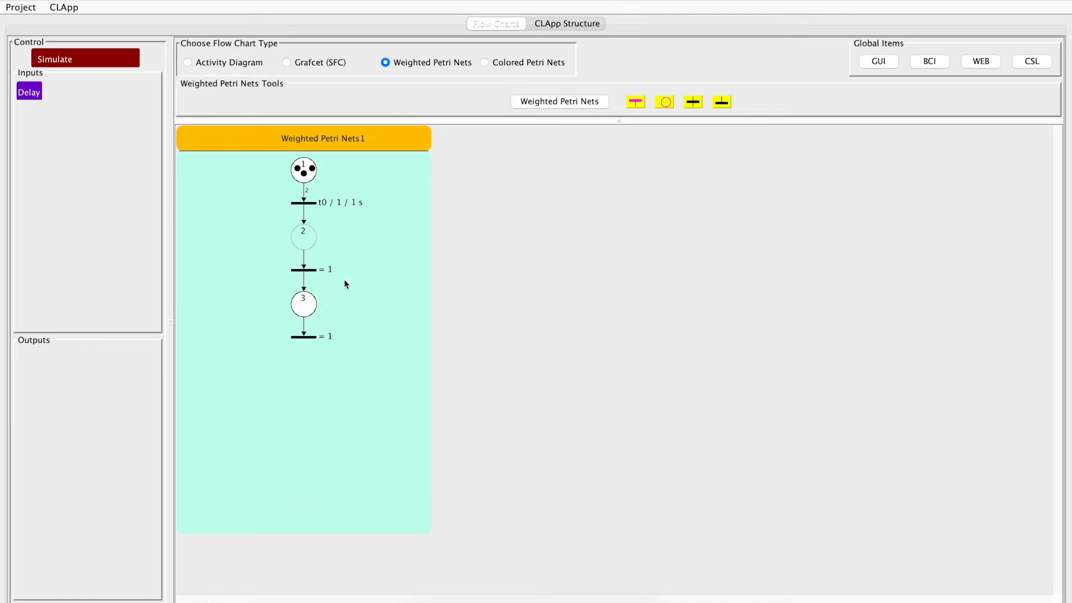
Set the number of tokens in place P1 to 2, and start and stop a simulation of the extended net
double_click(304, 172)
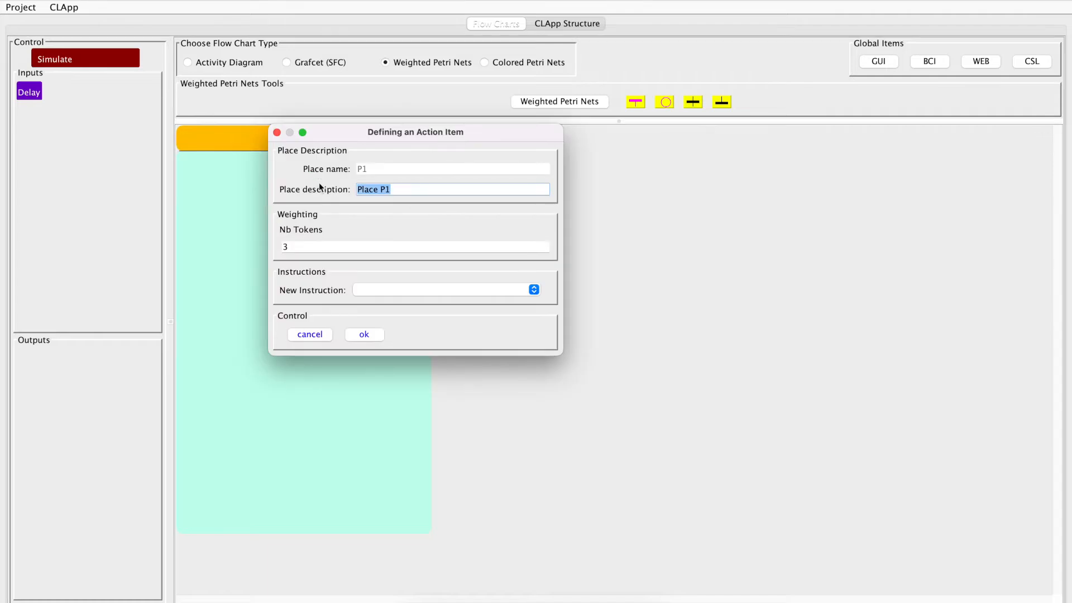
click(296, 247)
text(2)
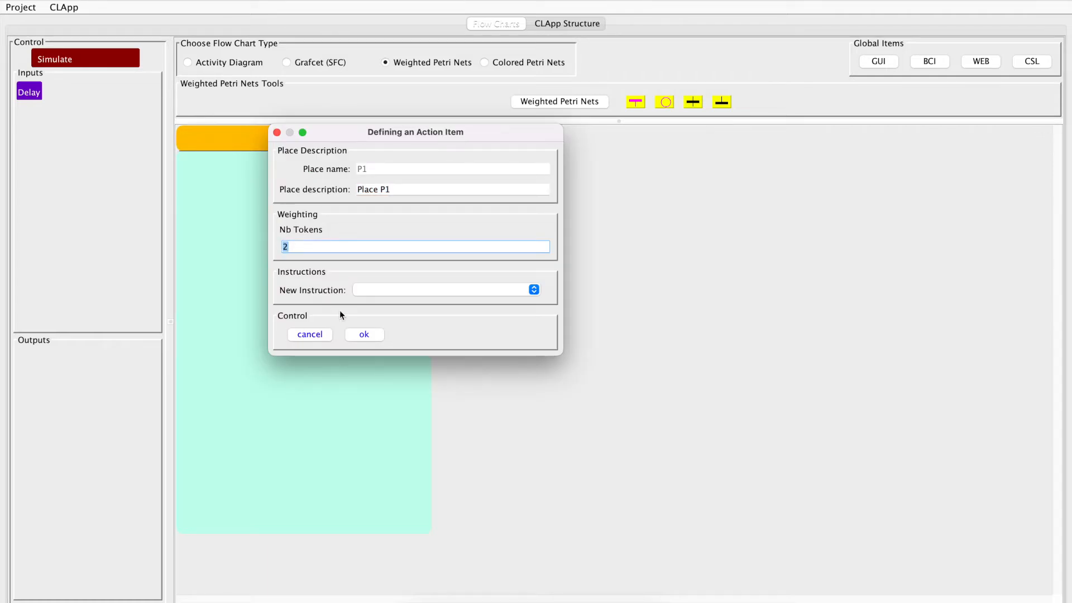
click(363, 335)
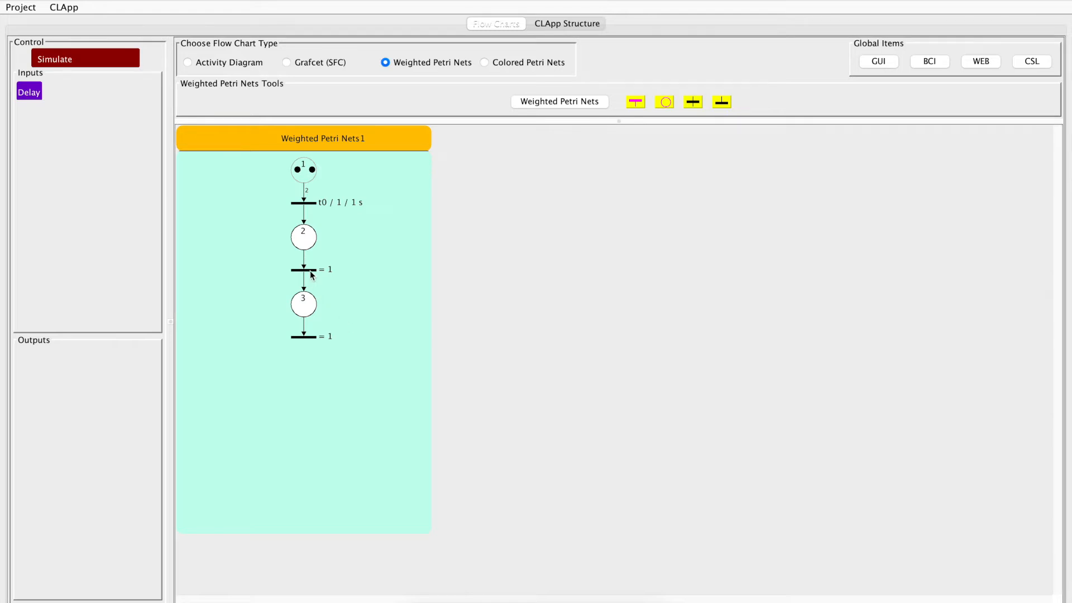
click(120, 59)
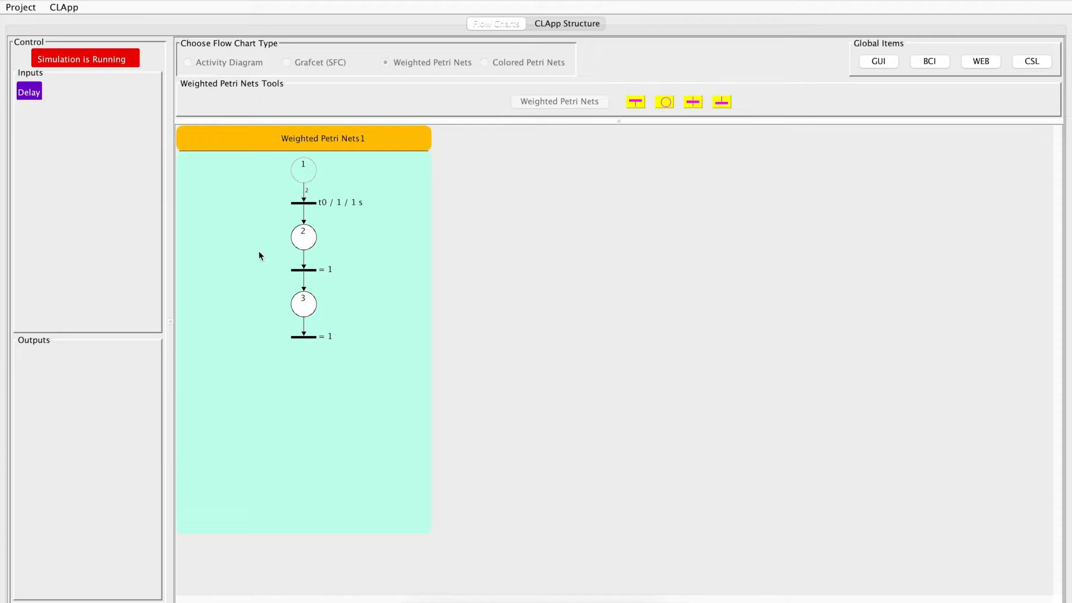
click(91, 62)
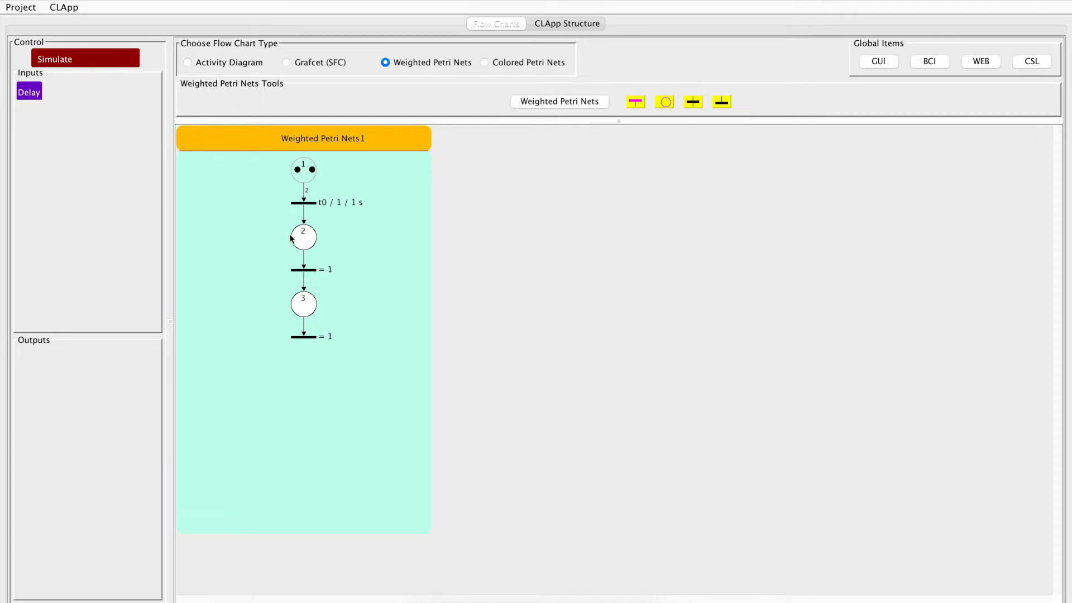
Change the transitions below P2 and P3 to 1-second temporary delays on steps 2 and 3, and run and stop the simulation
double_click(307, 271)
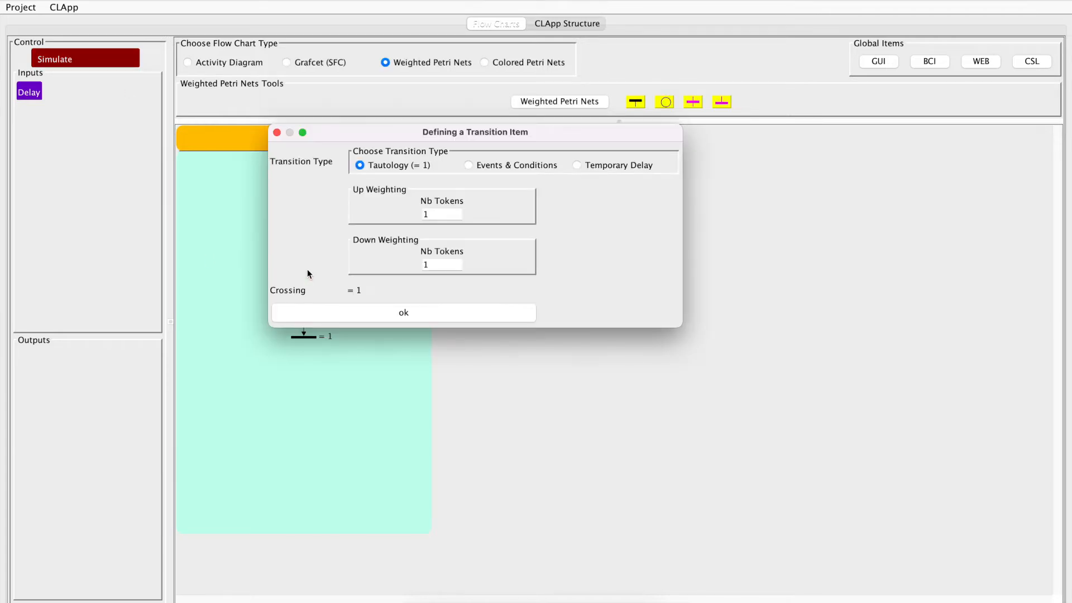
click(593, 166)
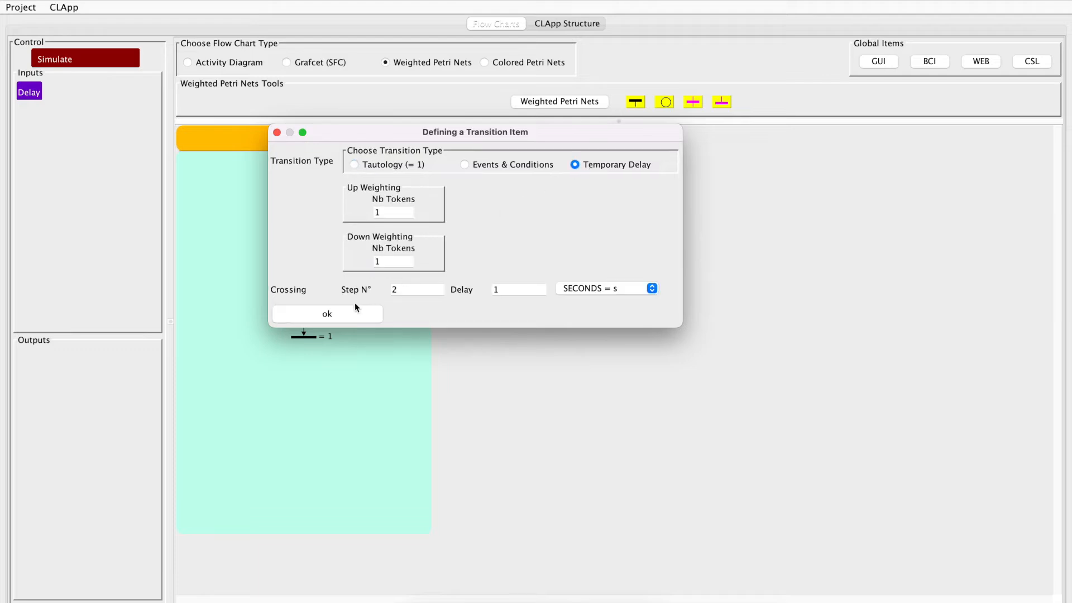
click(331, 314)
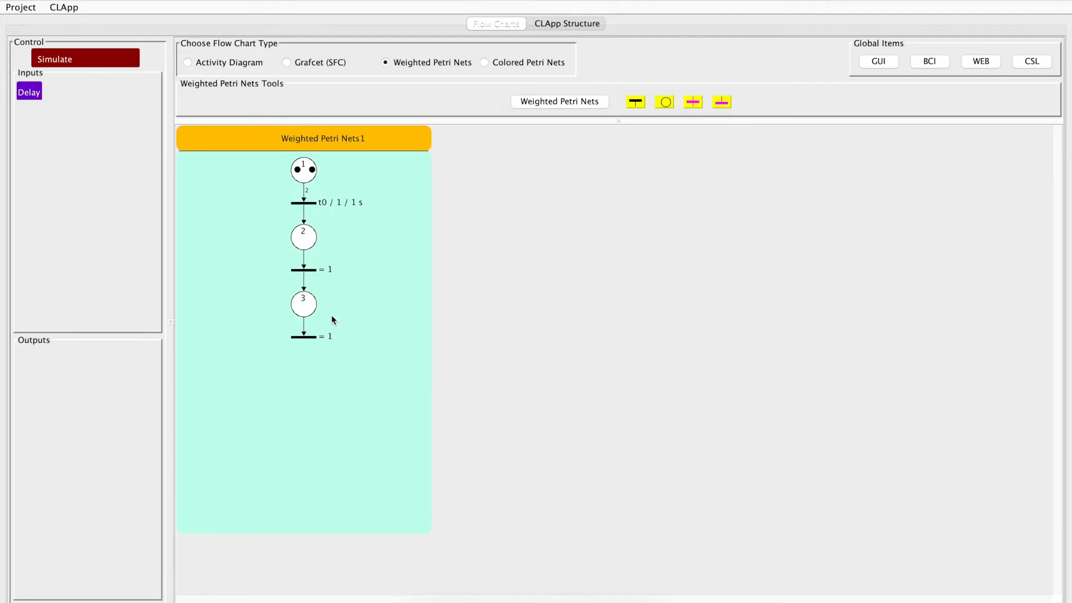
double_click(308, 337)
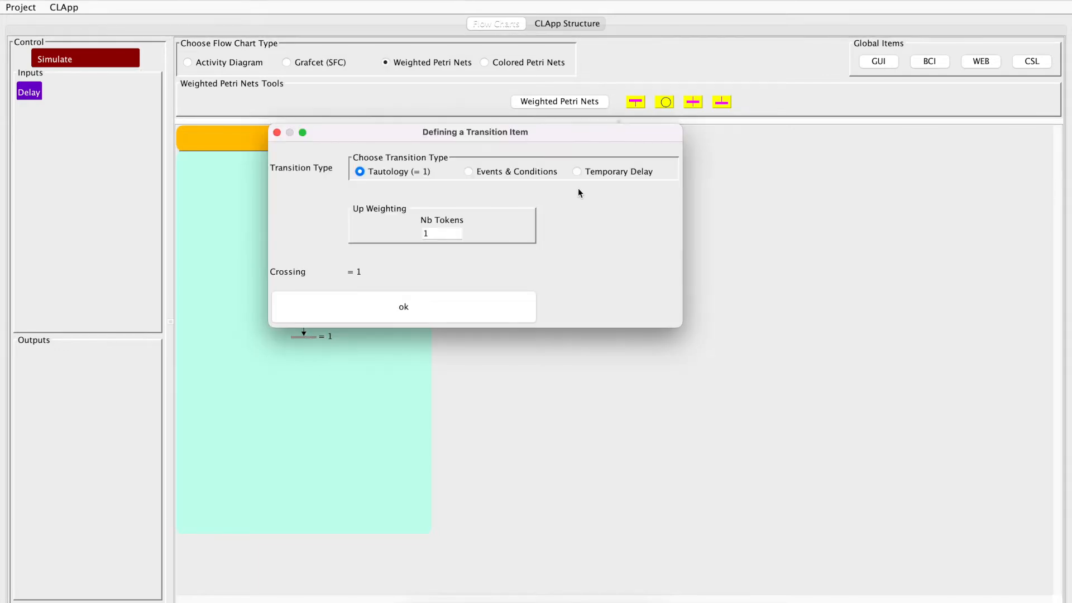
click(582, 171)
click(352, 310)
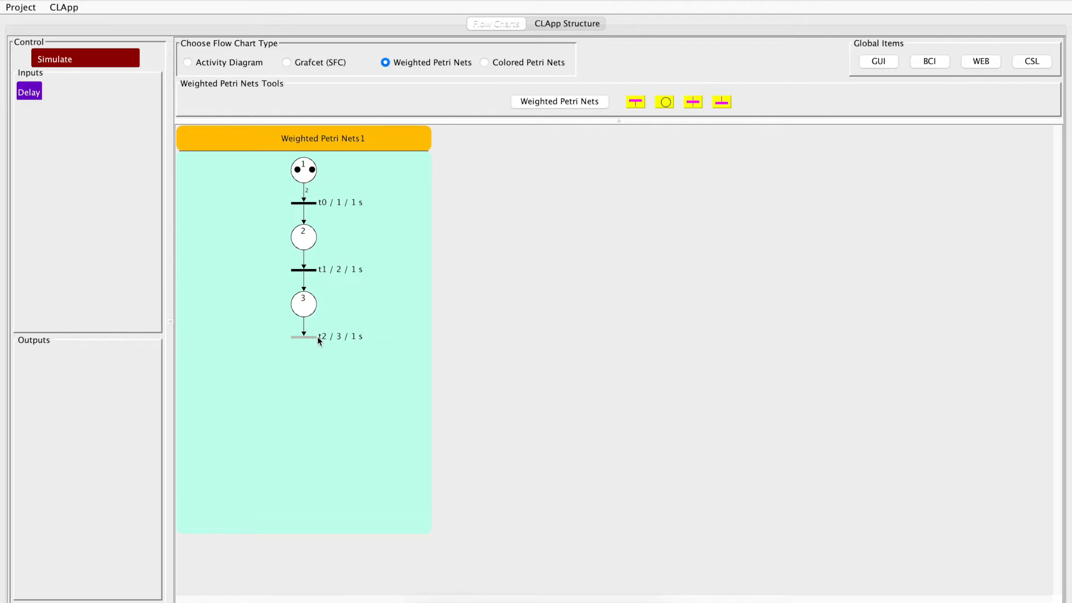
click(88, 57)
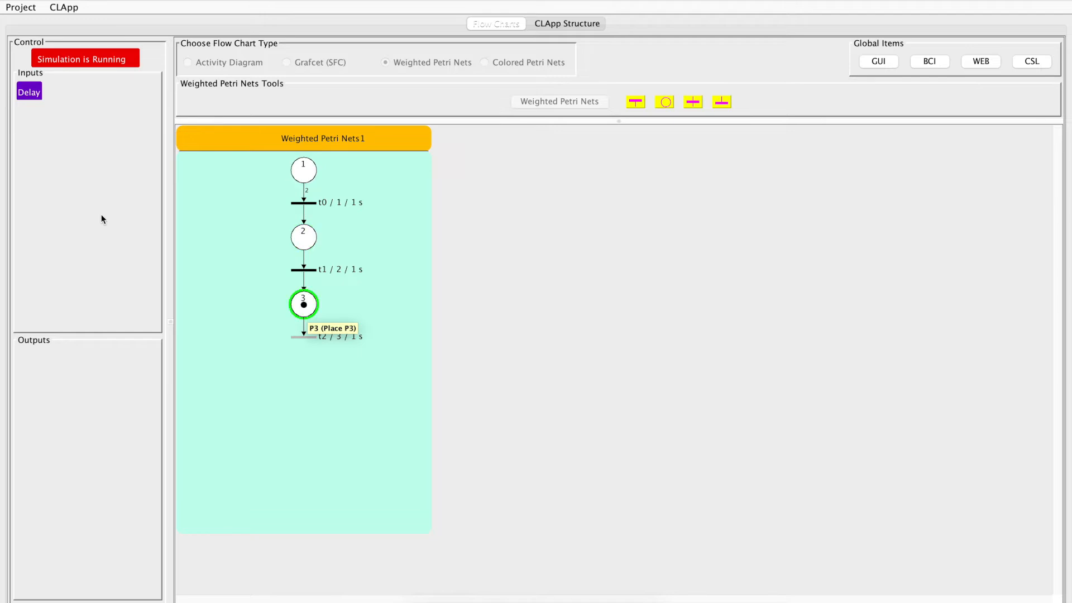
click(110, 61)
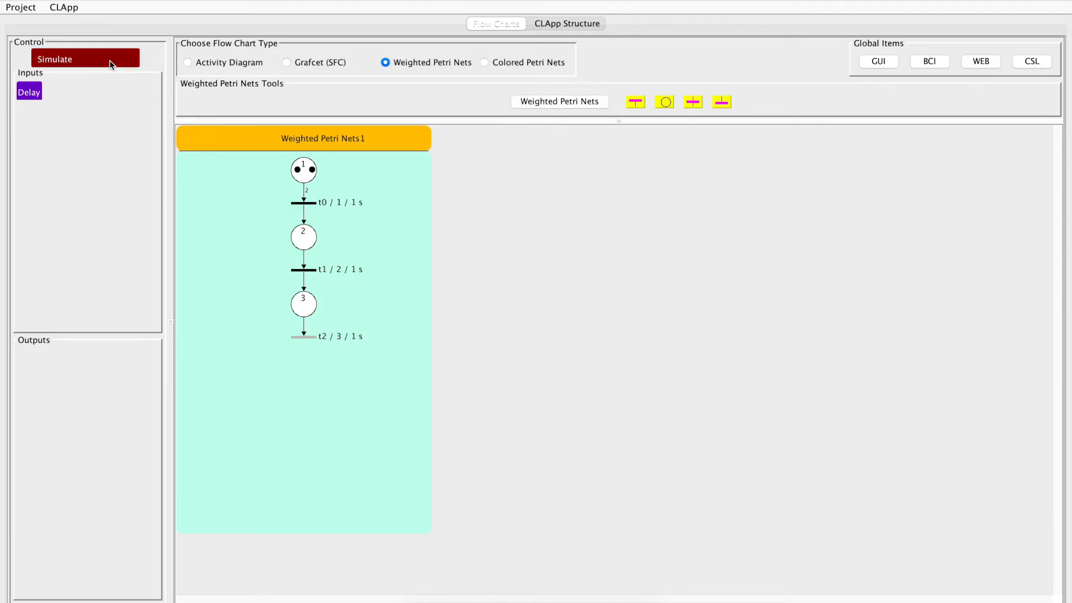
Insert a new place below the t0 transition, then another new place below that inserted place
click(304, 204)
right_click(305, 207)
mouse_move(342, 231)
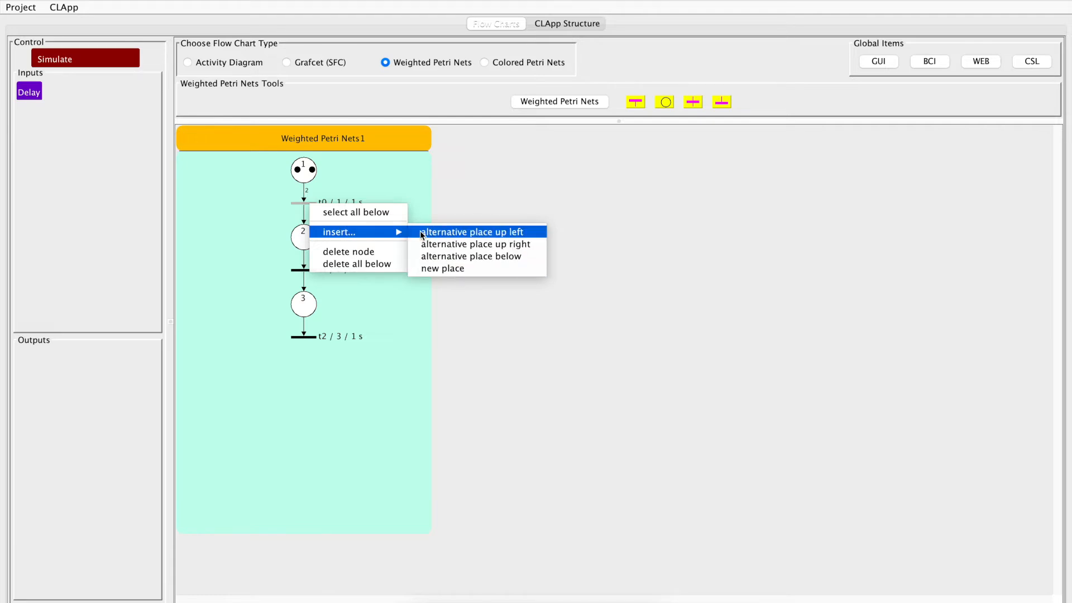
click(434, 271)
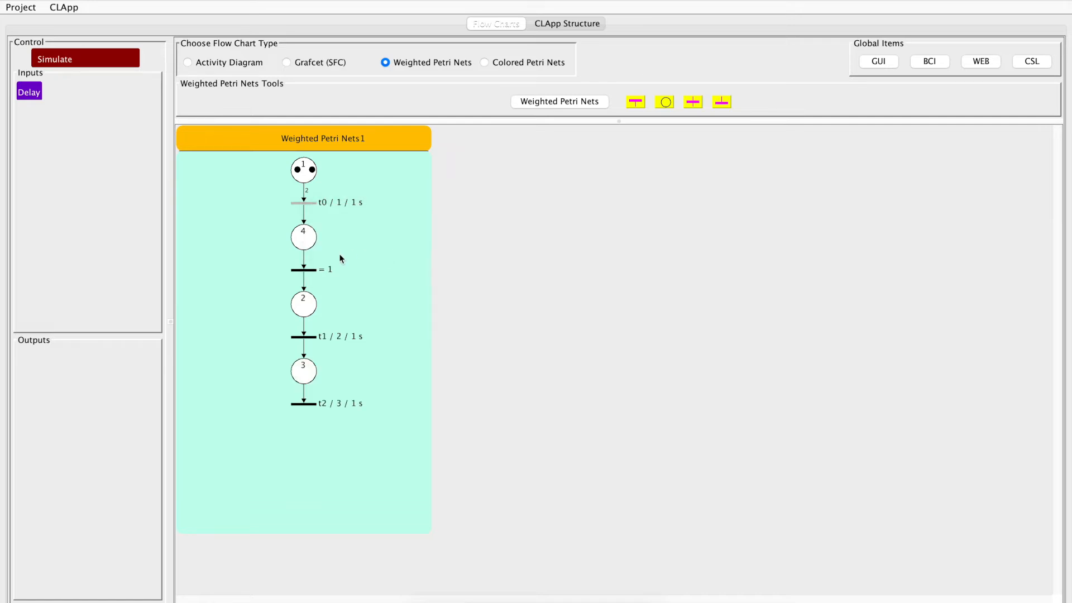
right_click(306, 243)
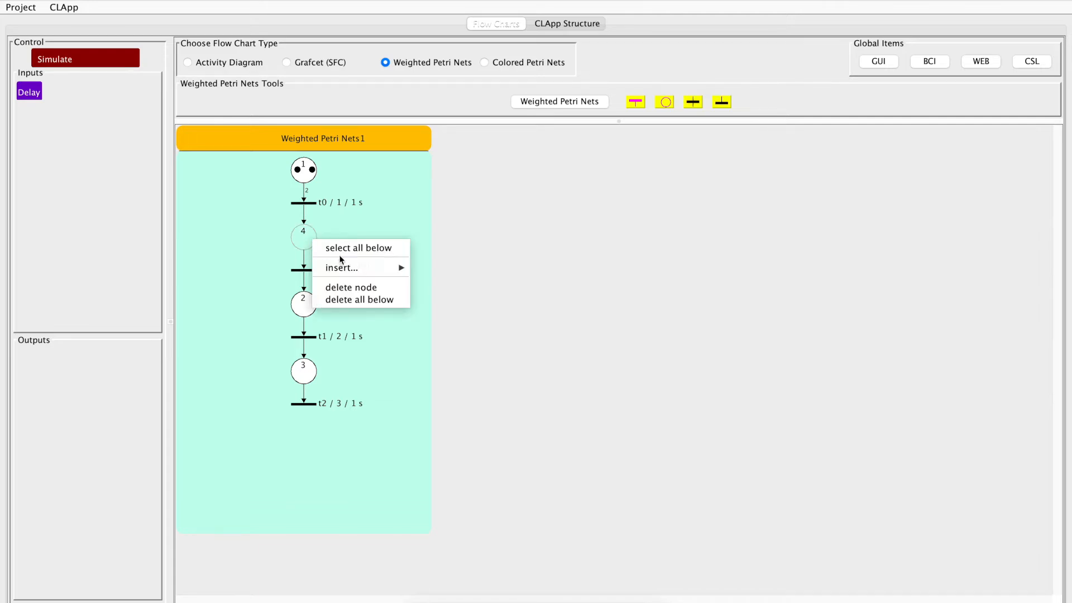
mouse_move(348, 264)
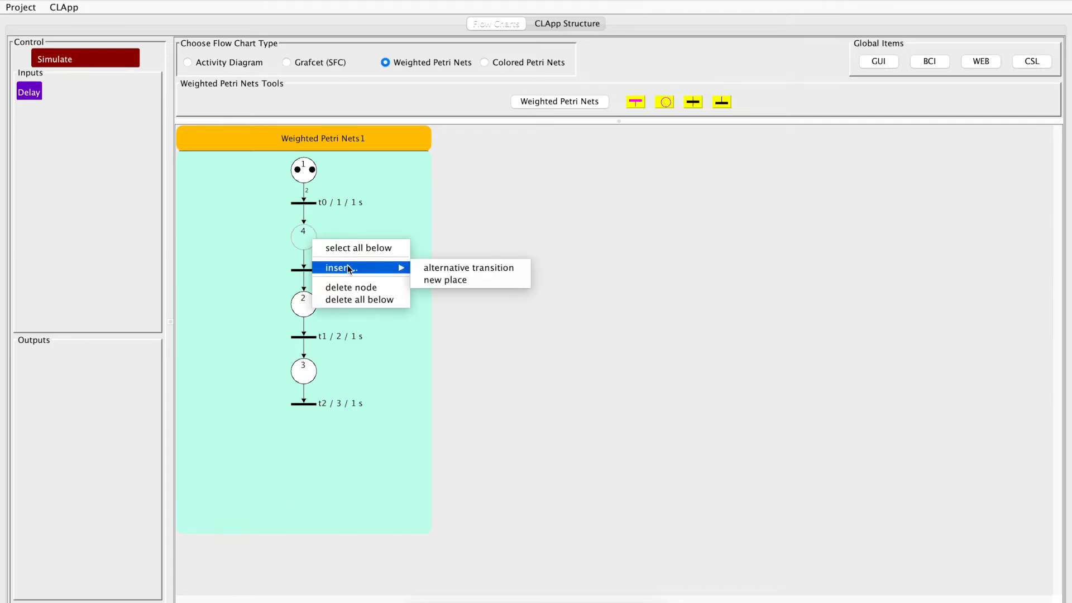
click(465, 278)
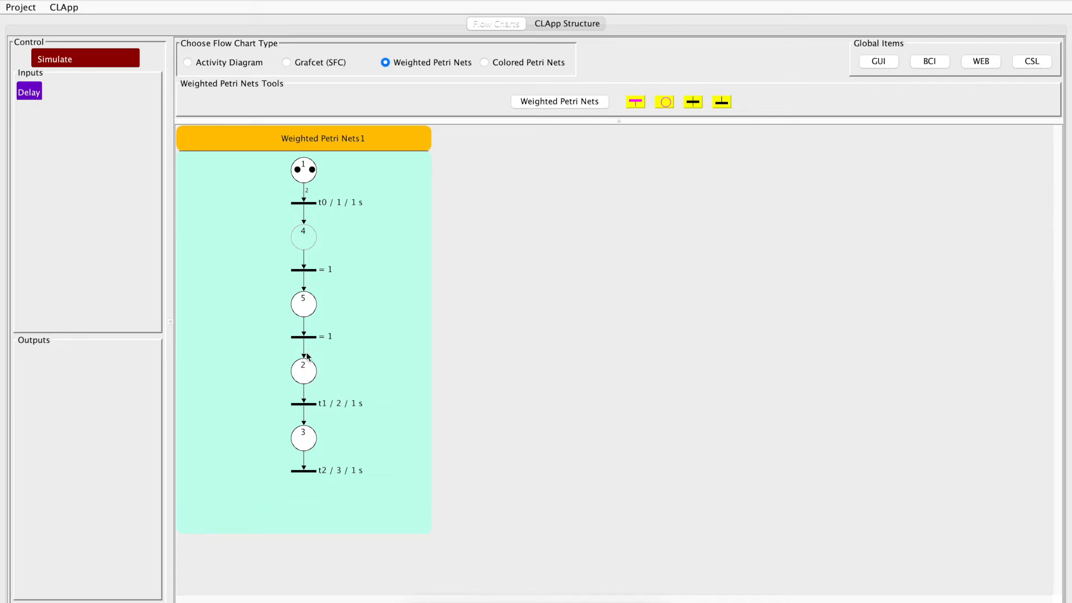
Insert alternative places up left and up right of the transition below place 4
right_click(308, 271)
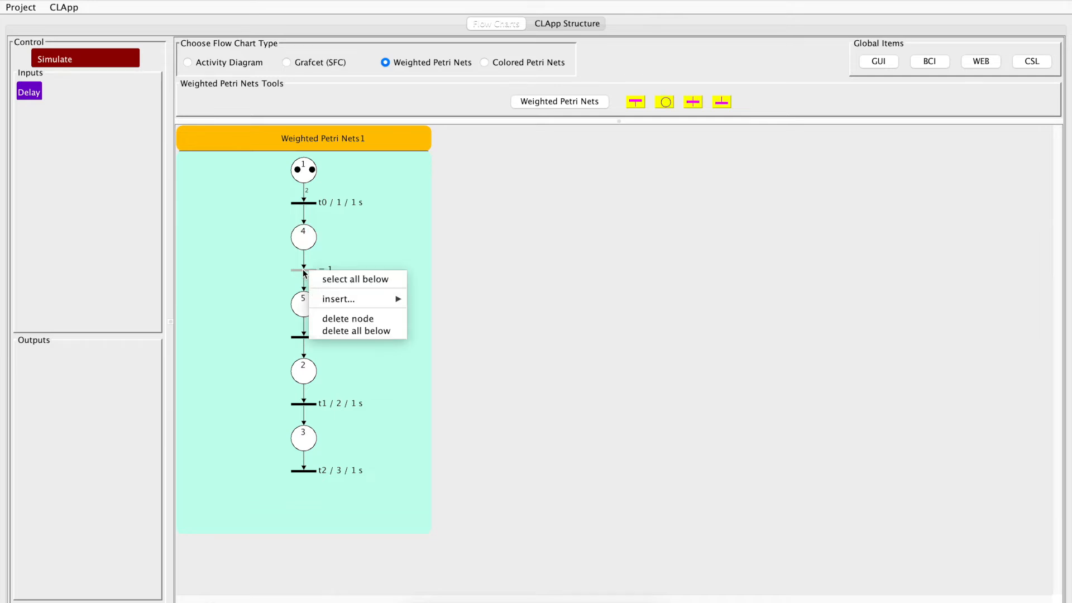
mouse_move(333, 298)
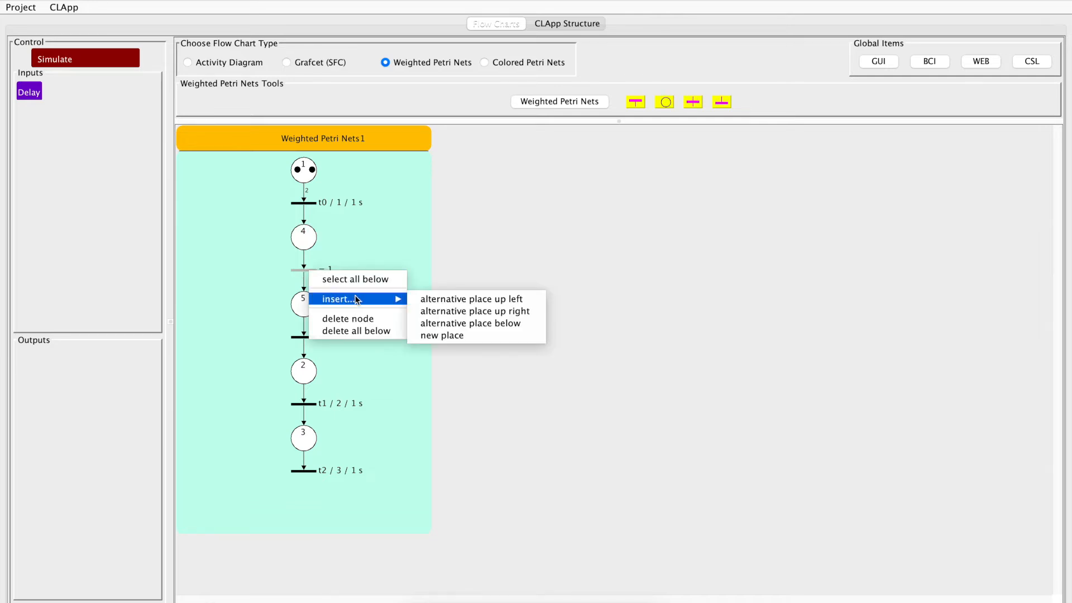
click(446, 301)
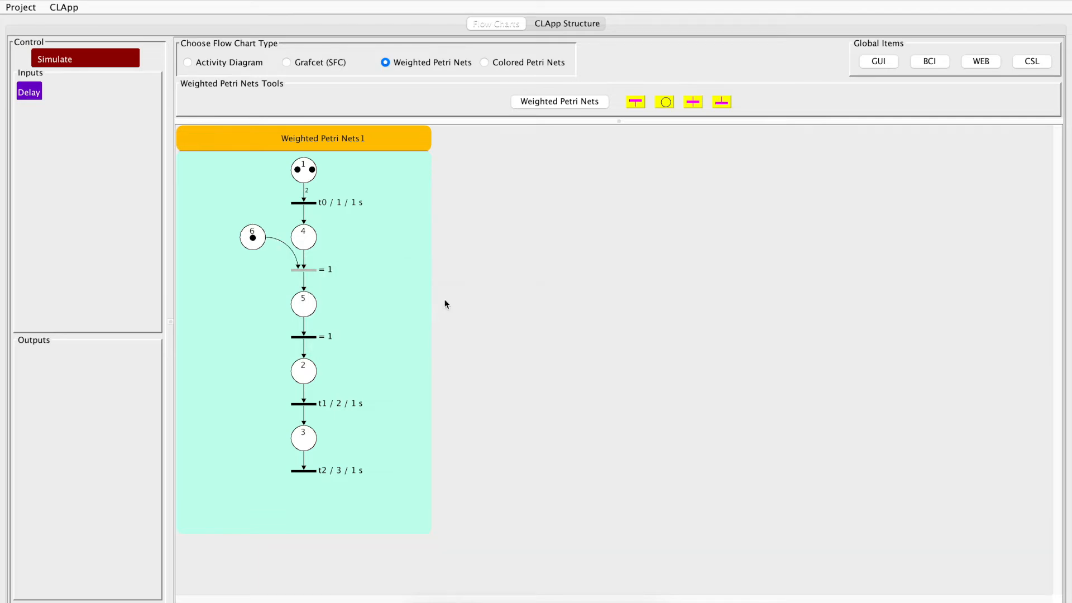
right_click(307, 274)
mouse_move(363, 300)
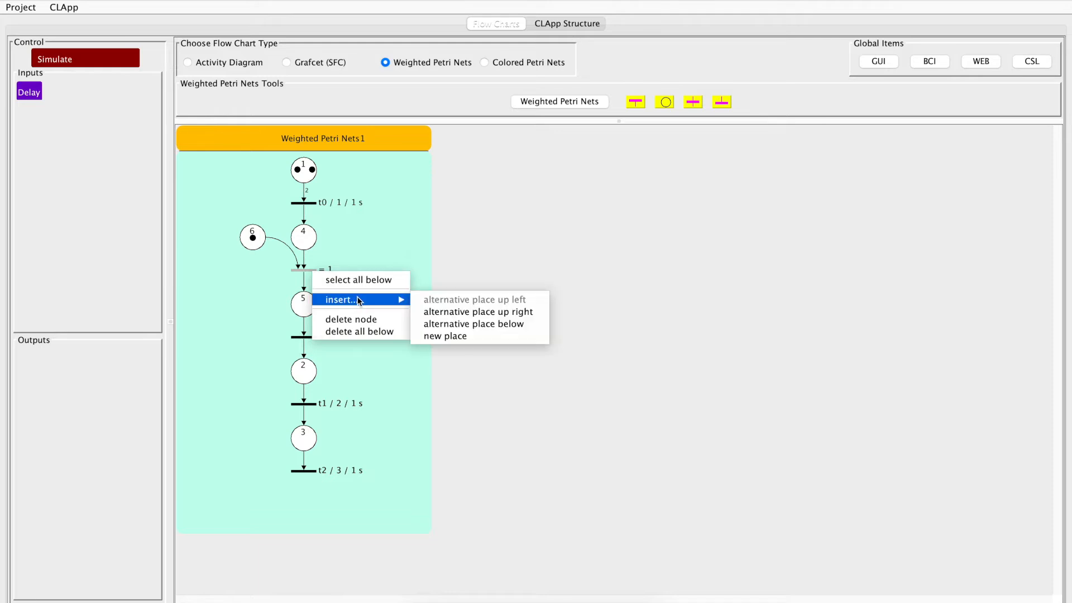
click(460, 313)
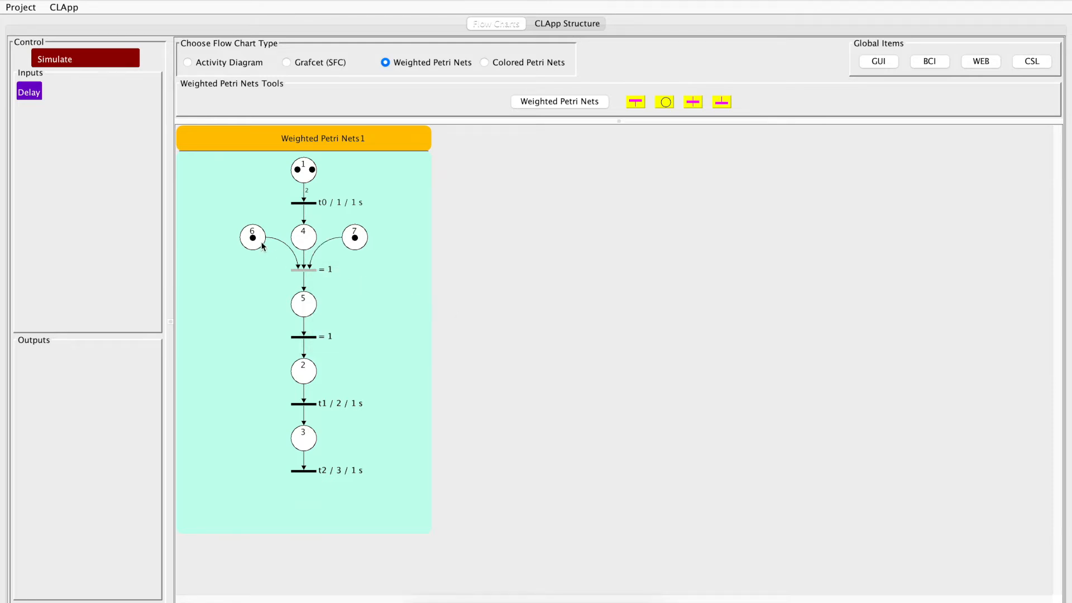
Set the up weighting of the transition below place 4 to 2 tokens, keeping its other weightings at 1
double_click(305, 270)
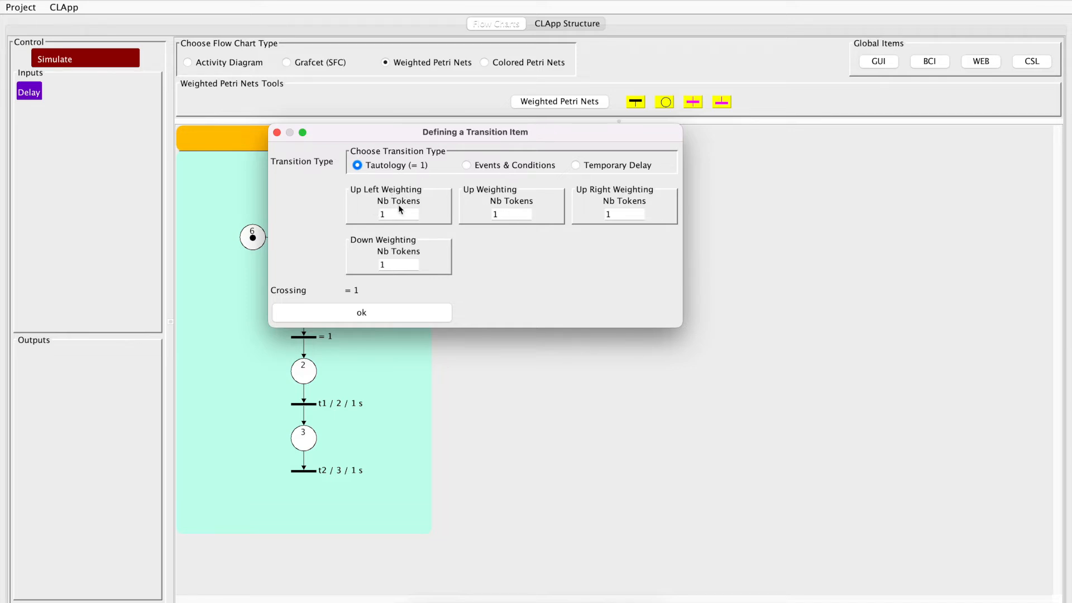
drag(445, 137, 606, 136)
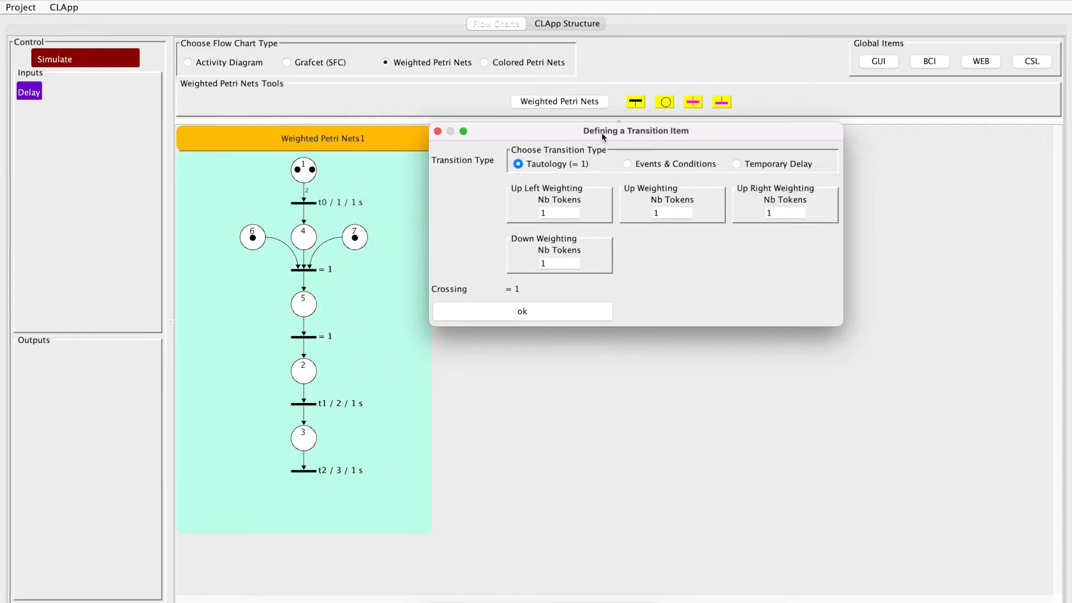
double_click(553, 211)
click(665, 211)
double_click(656, 212)
click(788, 211)
double_click(770, 213)
double_click(549, 263)
click(664, 214)
click(531, 312)
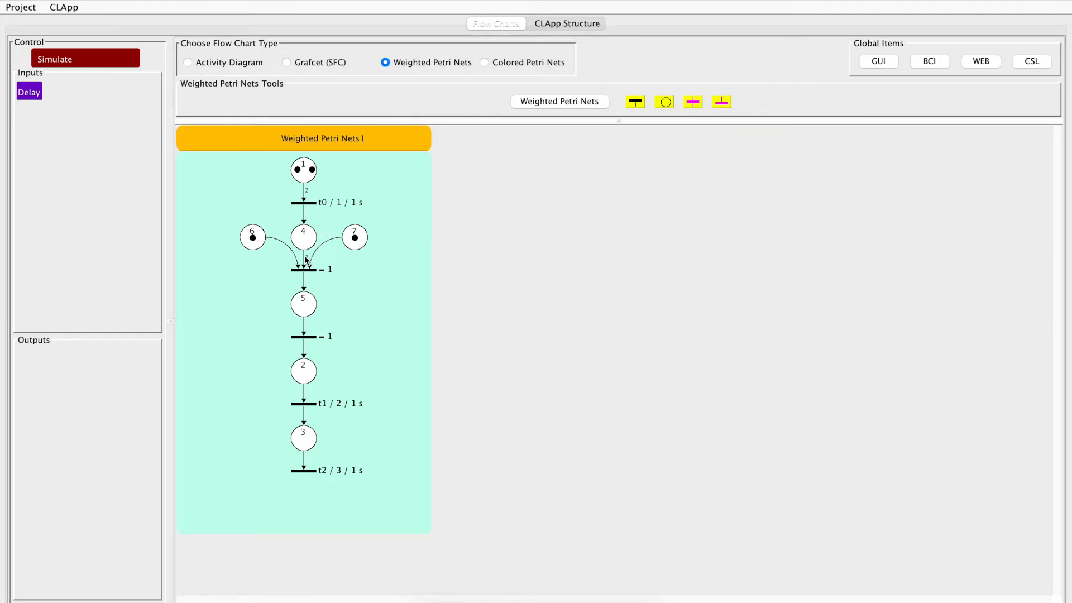
Set the down weighting of the t0 transition below place 1 to 2 tokens
double_click(305, 203)
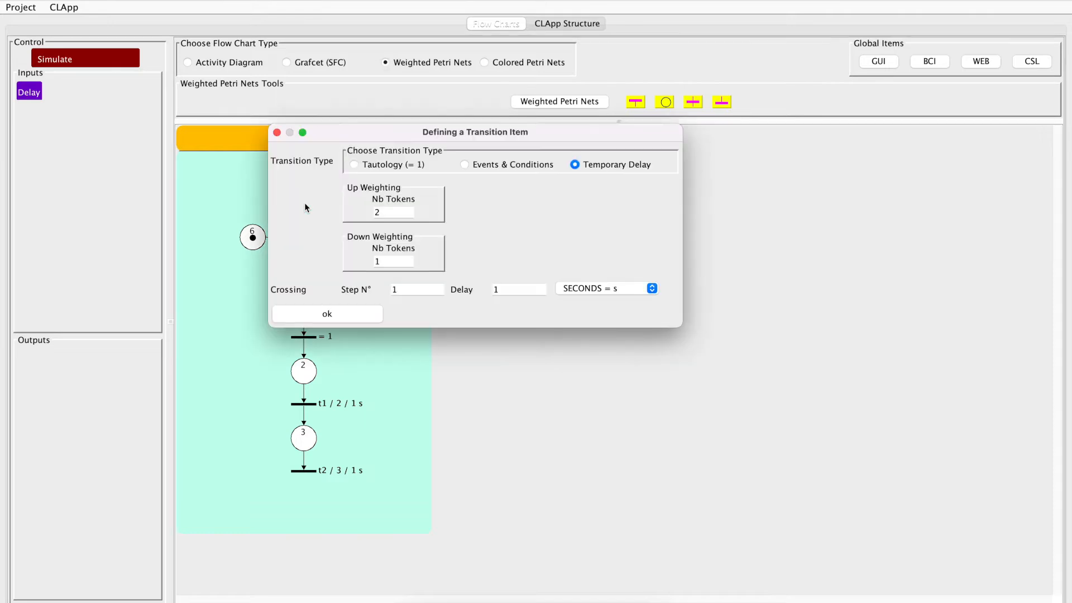
double_click(388, 260)
text(2)
click(333, 314)
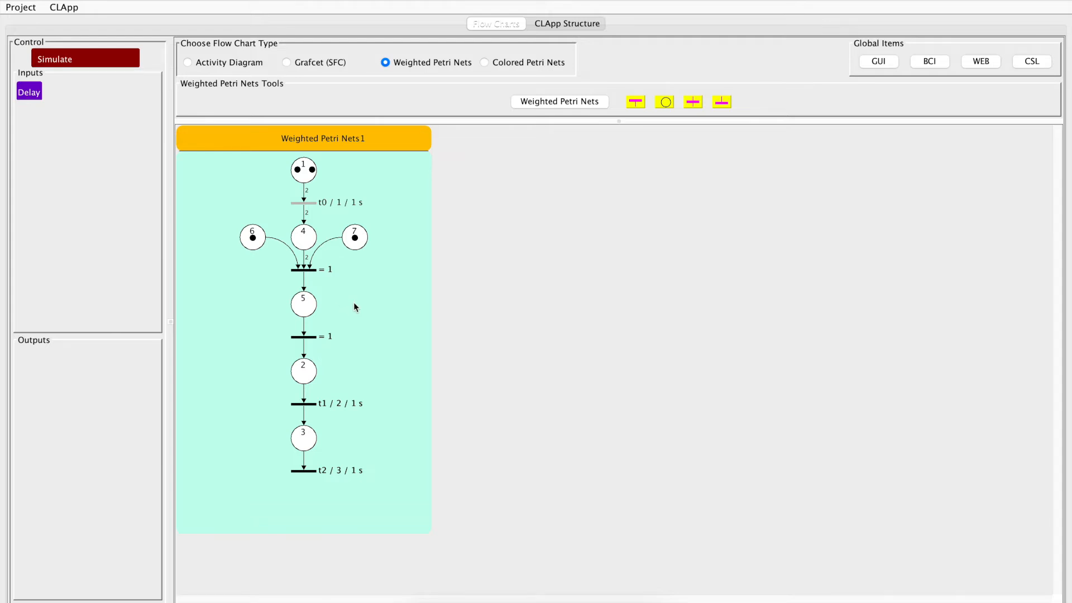
Change the transition below place 4 to Events & Conditions with rising event e and boolean condition a
double_click(308, 270)
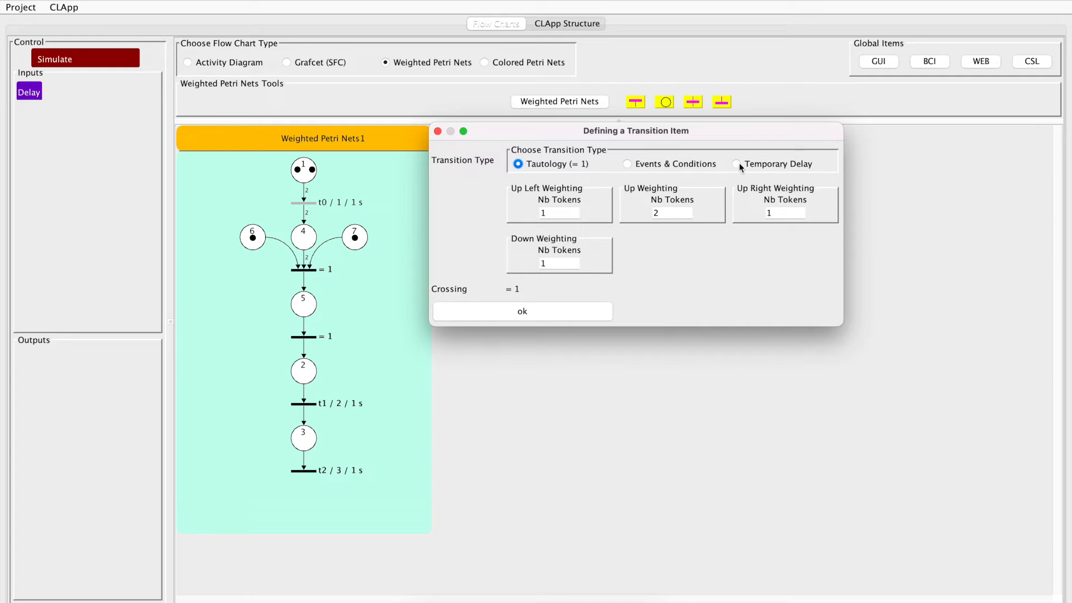
click(663, 163)
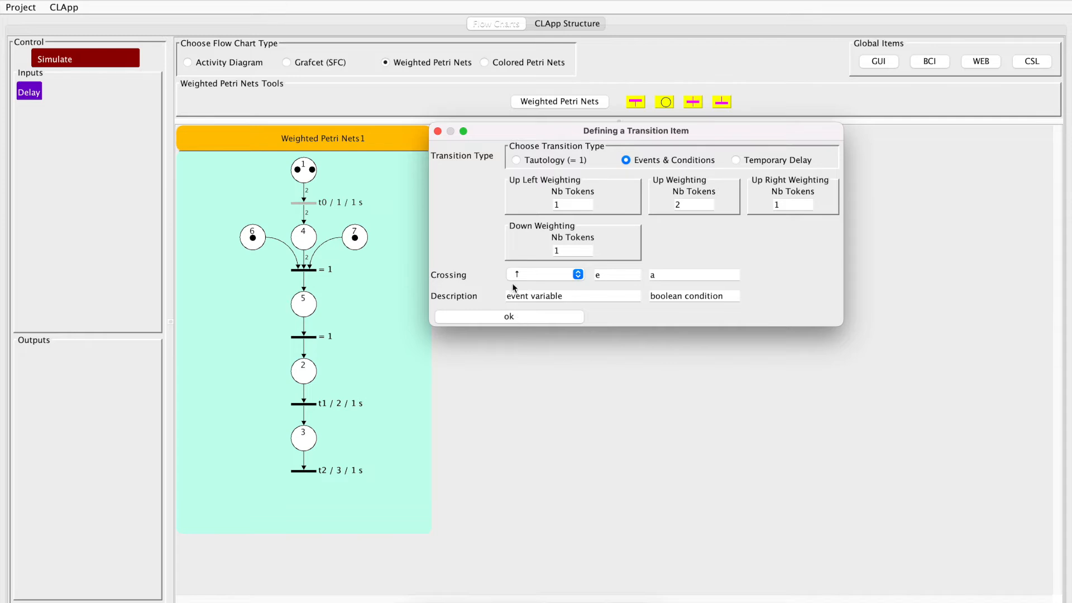
click(517, 317)
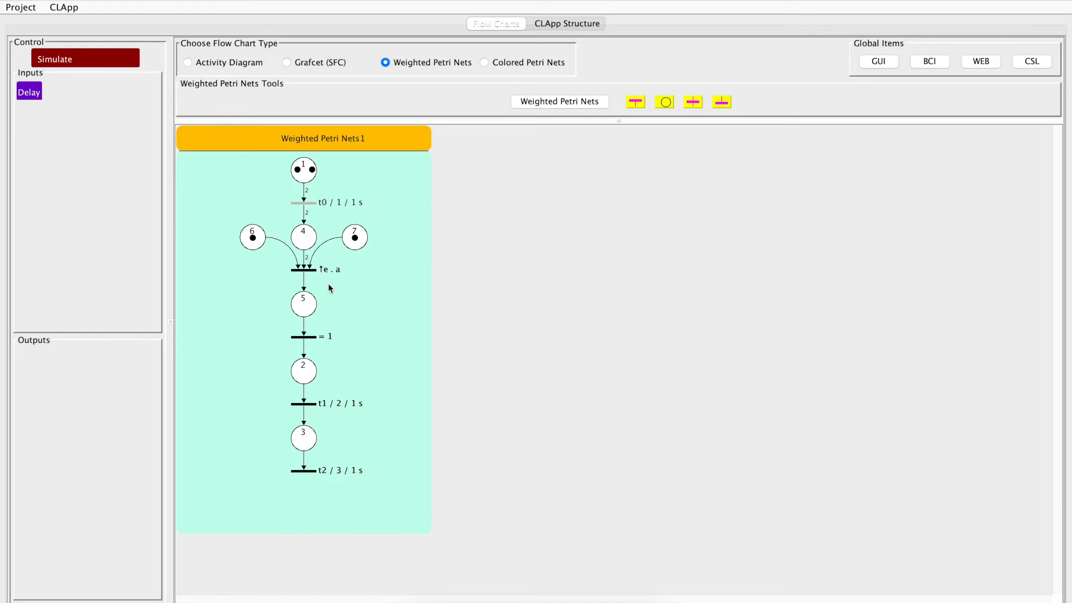
Change the transition below place 5 to a temporary delay of 1 second on step 5
double_click(306, 338)
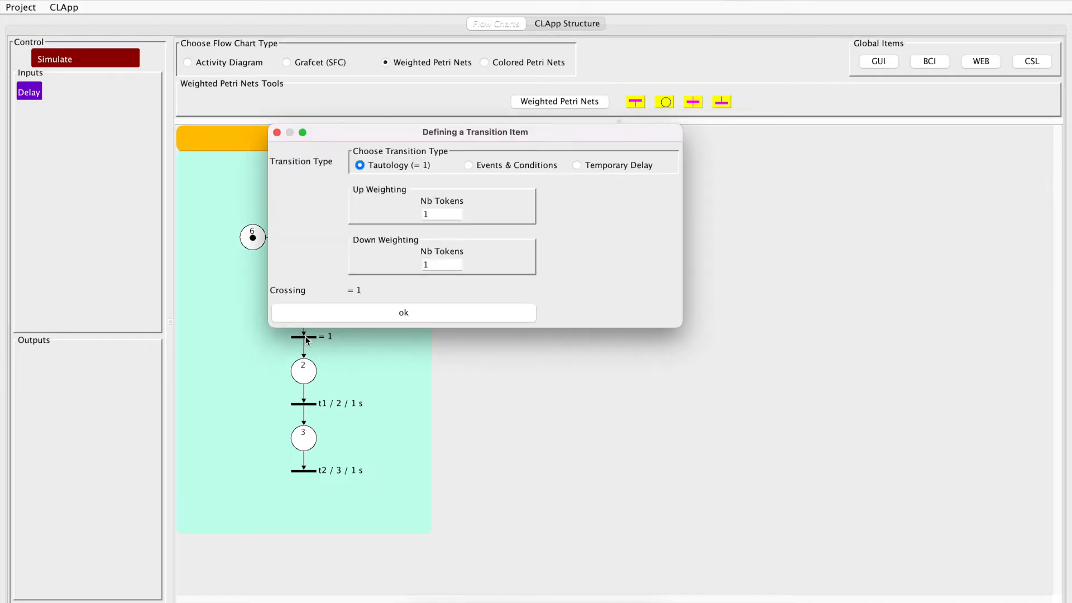
click(582, 163)
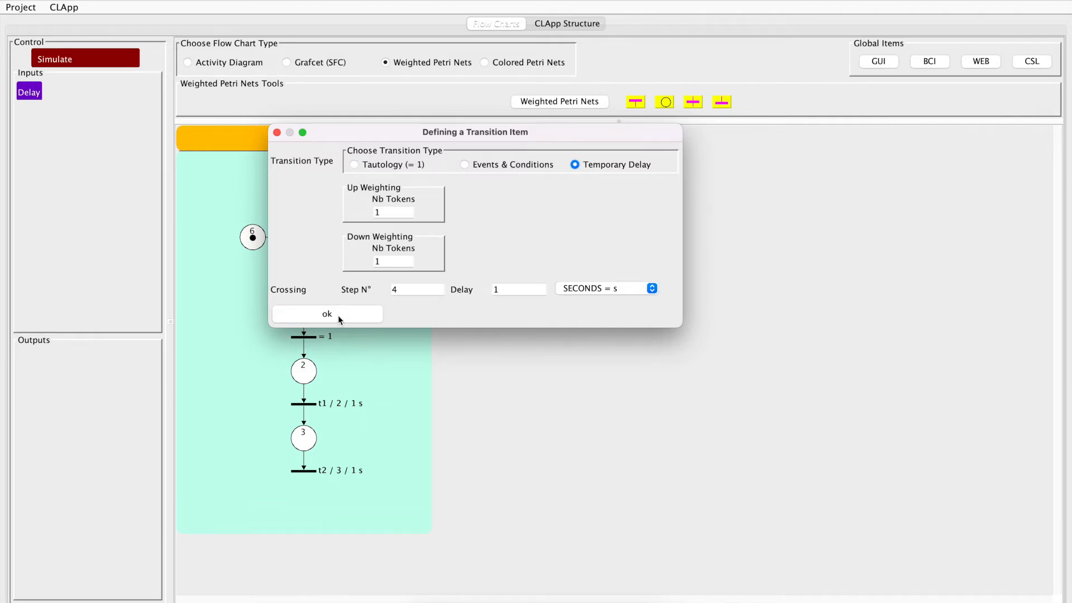
drag(540, 135, 545, 134)
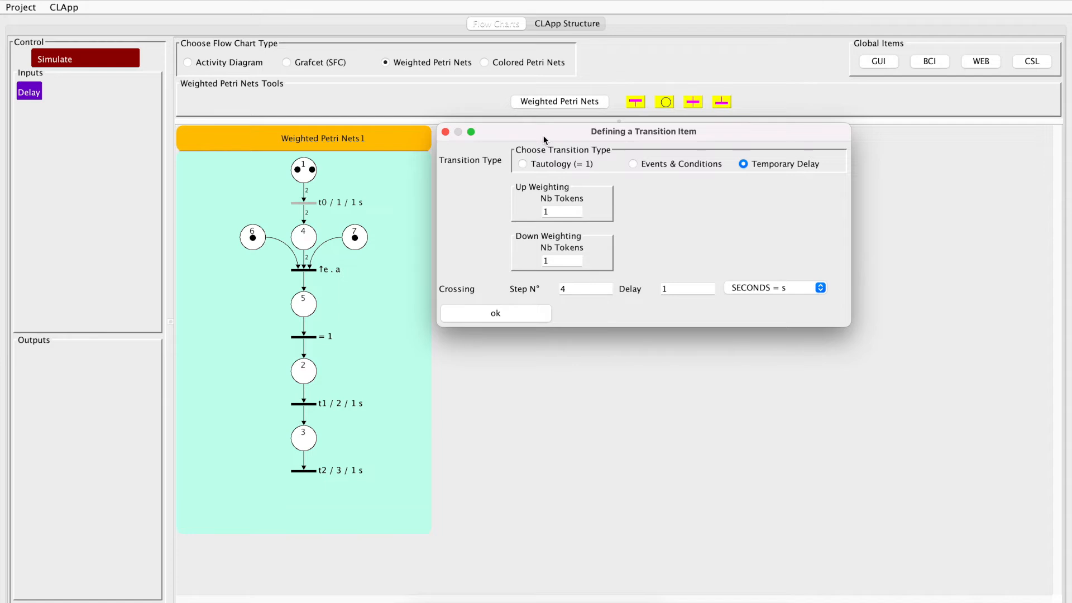
drag(580, 289, 557, 288)
text(5)
click(516, 313)
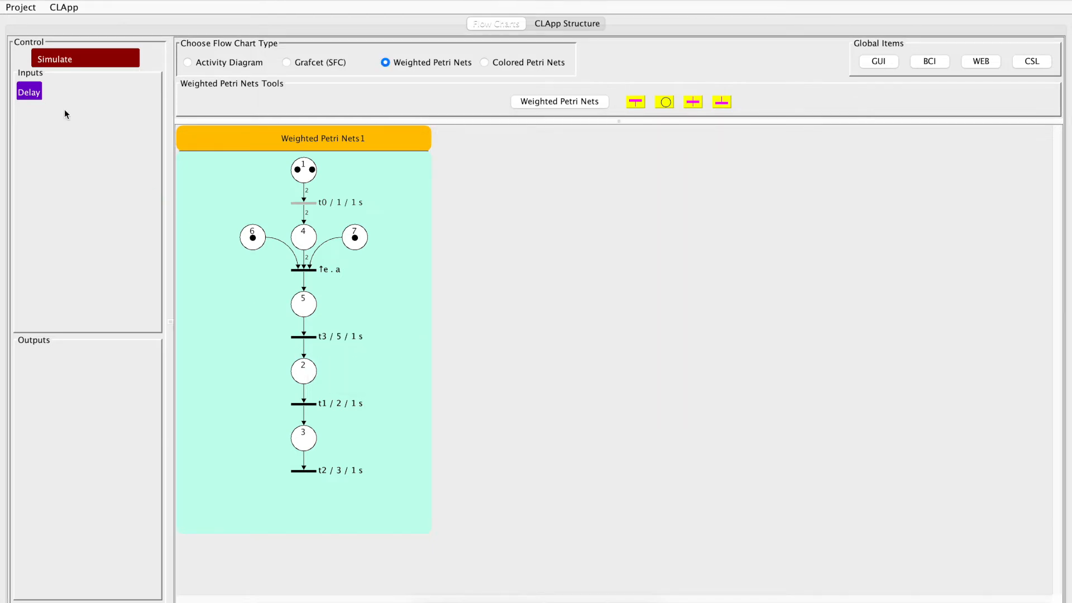
Simulate the net with condition a on, trigger event e, and stop the simulation
click(91, 62)
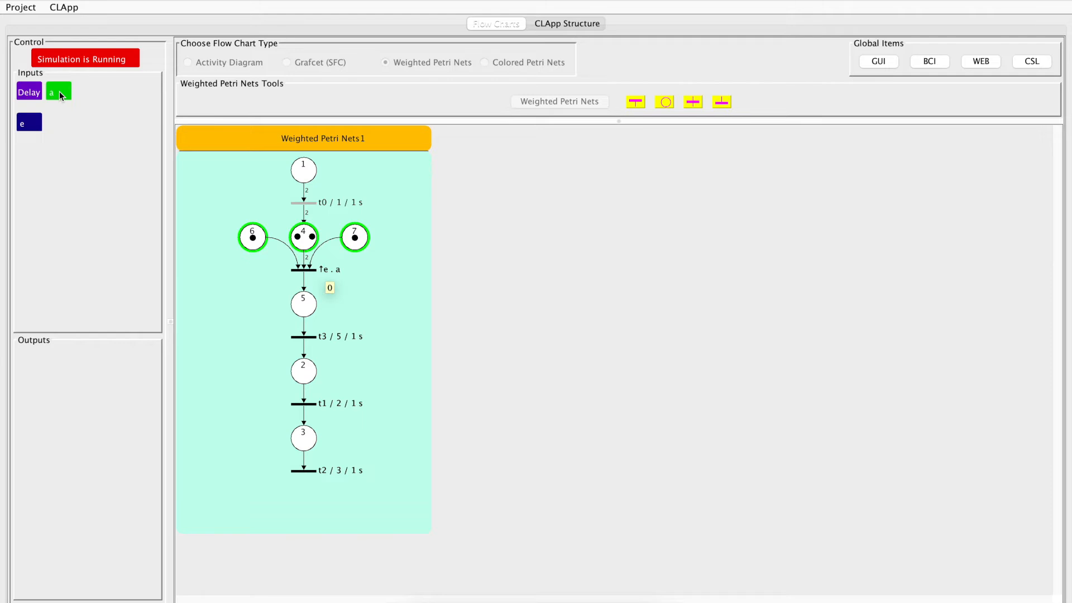
click(34, 125)
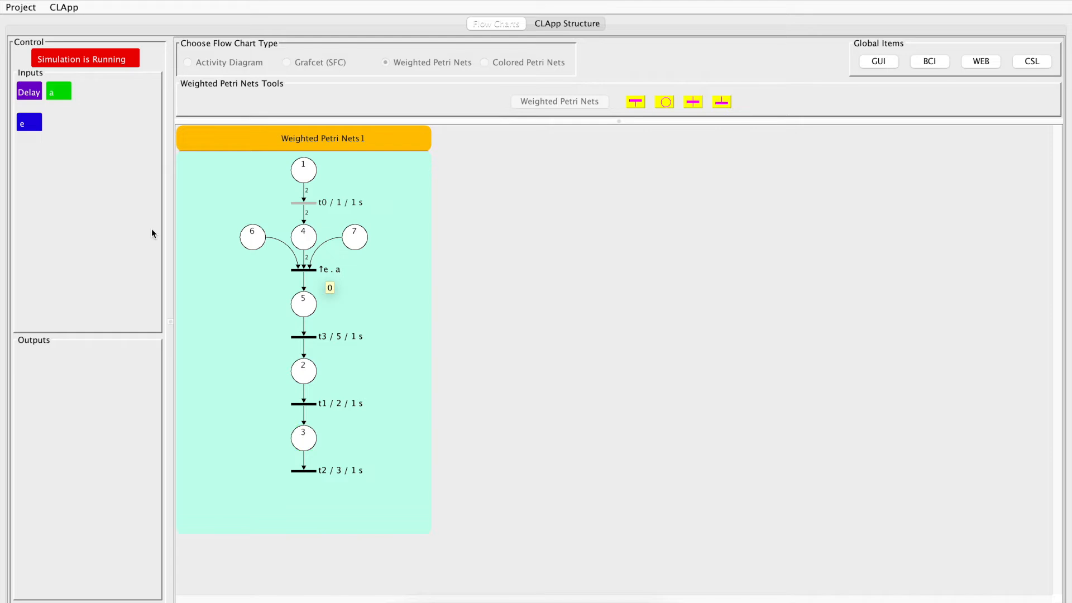
click(93, 64)
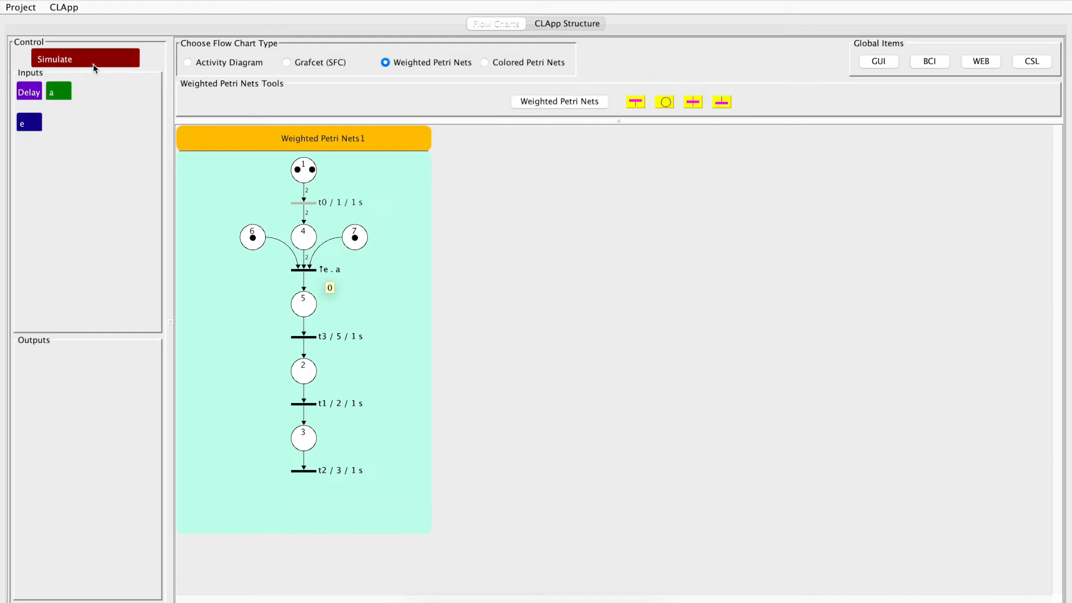
Insert an alternative place below the ↑e . a transition, and run and stop a simulation with a on and e triggered
right_click(307, 270)
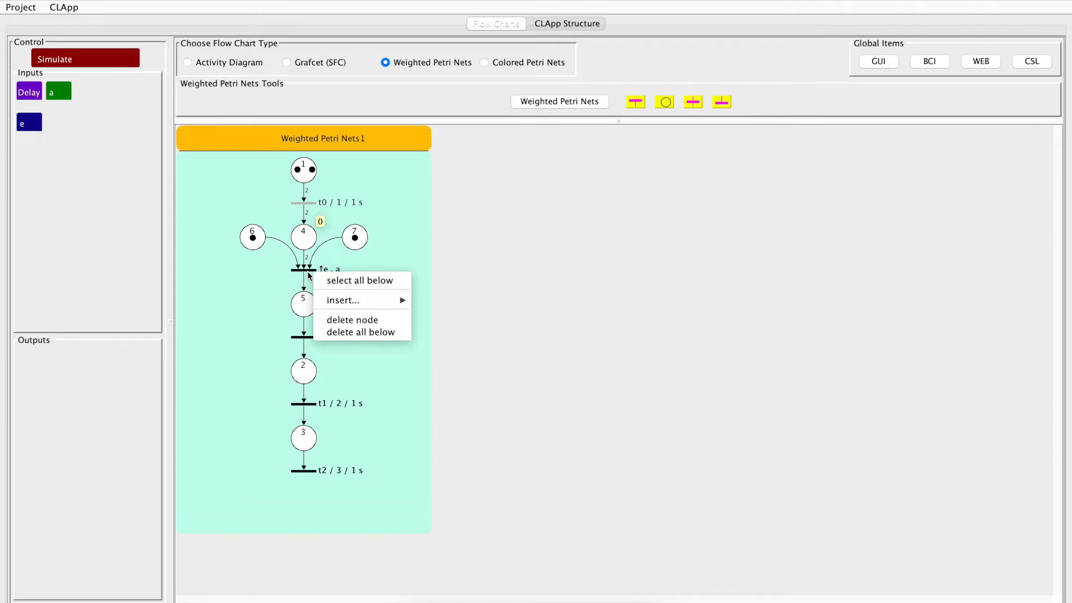
mouse_move(341, 299)
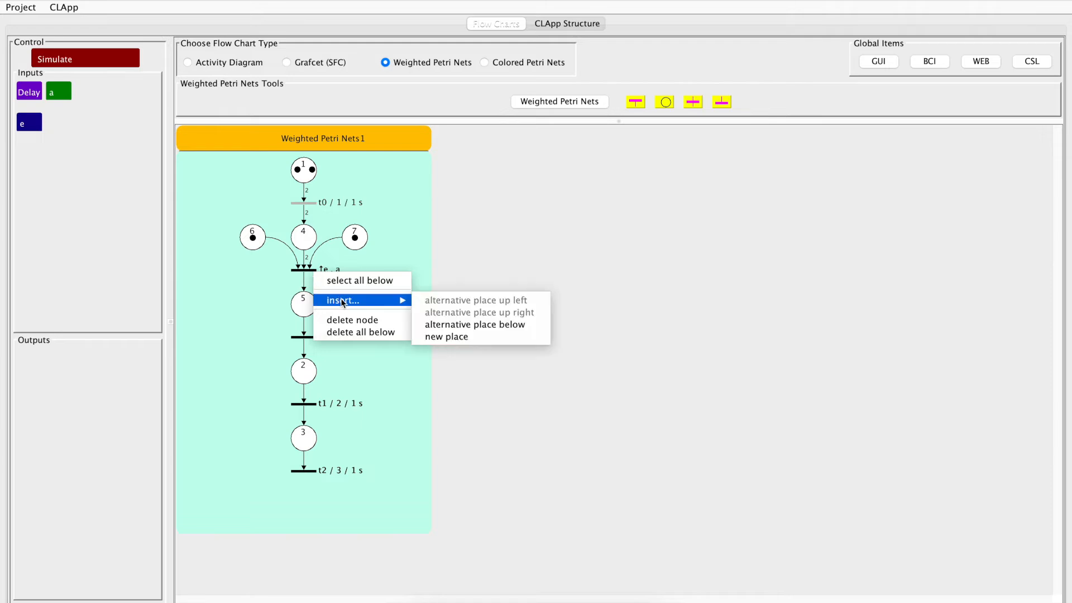
click(490, 325)
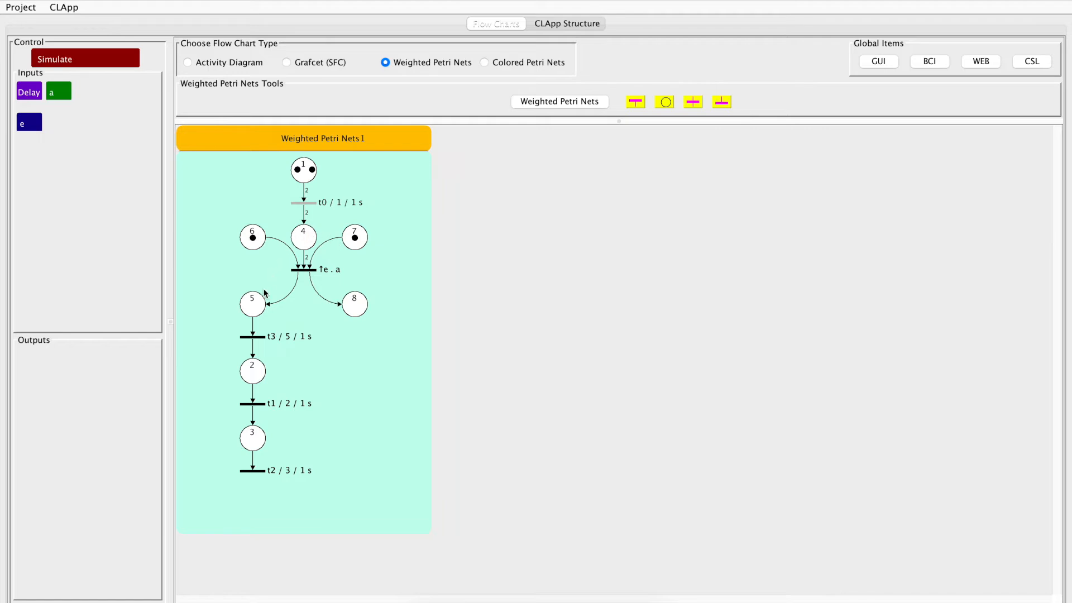
click(88, 58)
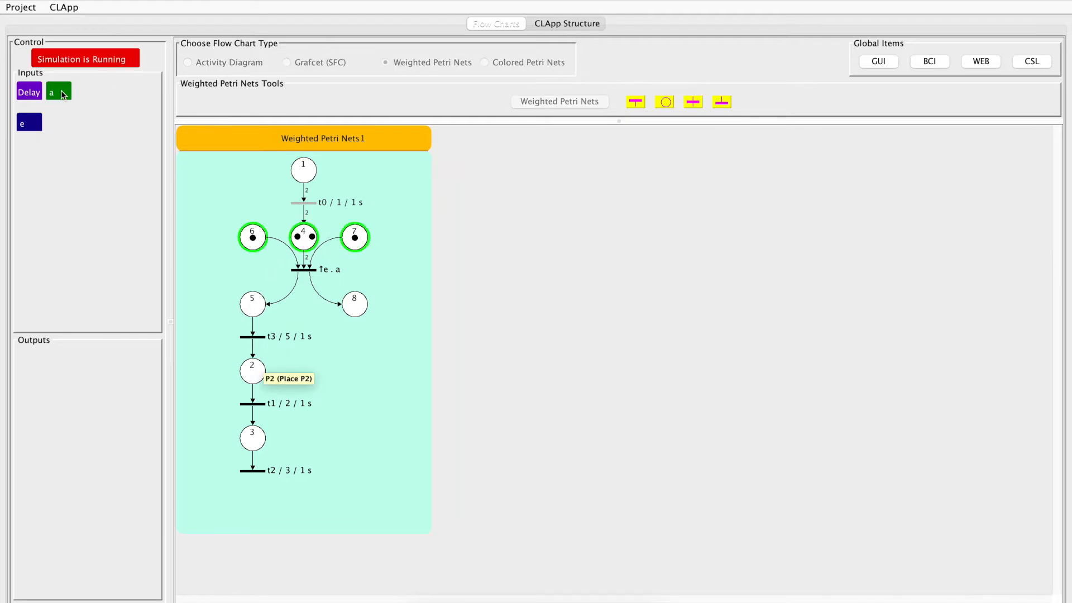
click(23, 125)
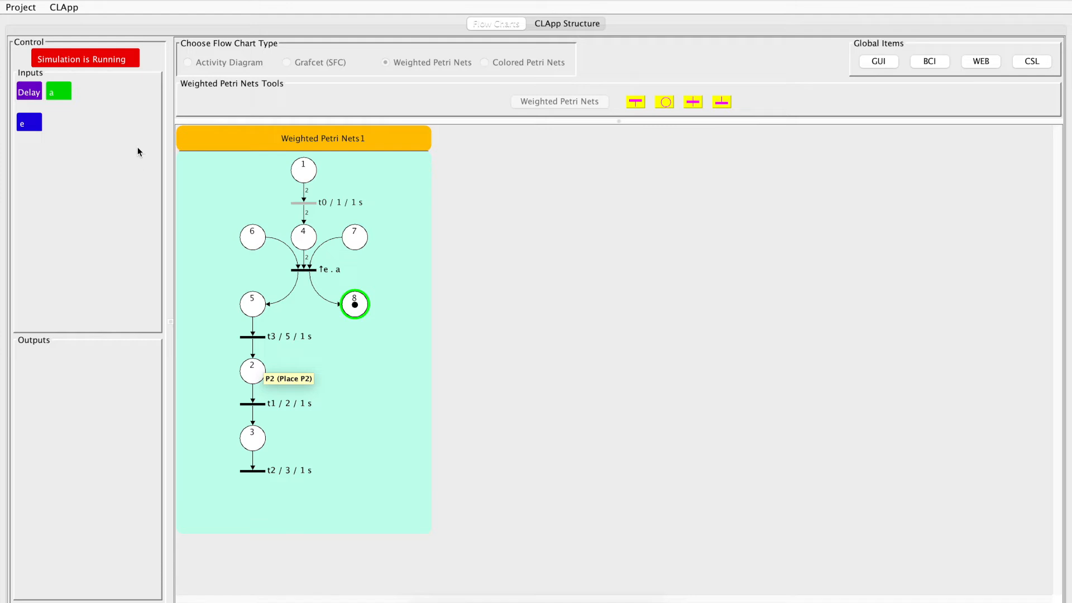
click(112, 58)
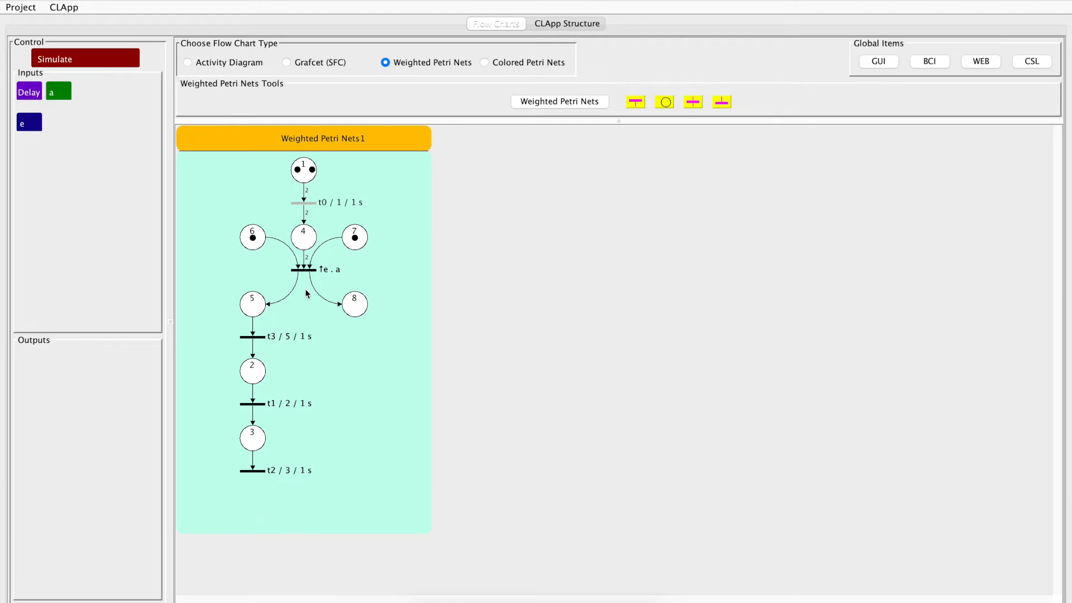
Set the down right weighting of the ↑e . a transition to 2 tokens, and start the simulation
double_click(305, 272)
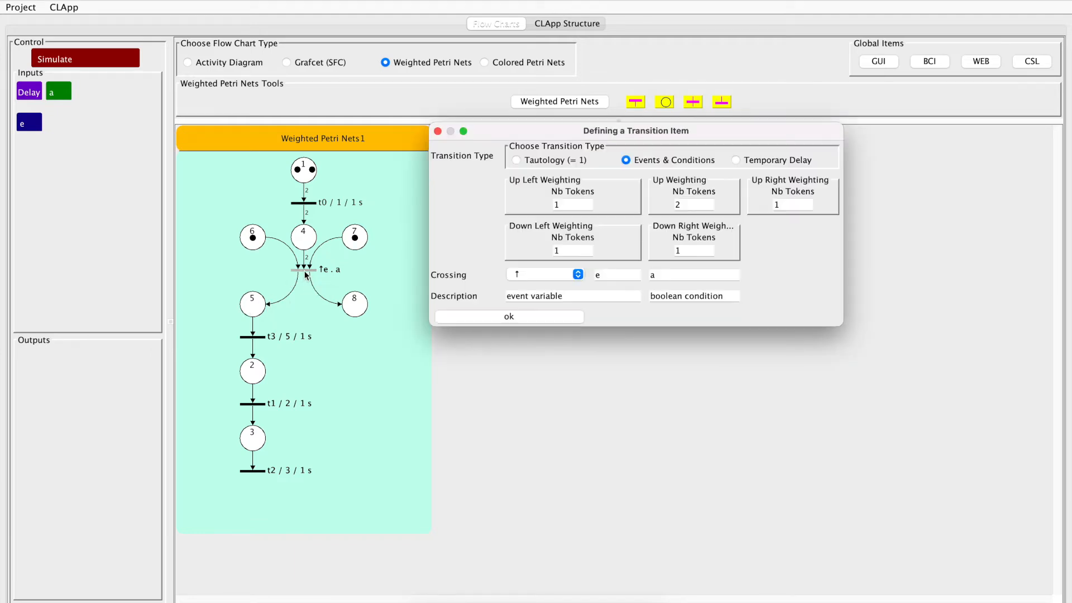
click(571, 247)
drag(565, 249, 553, 252)
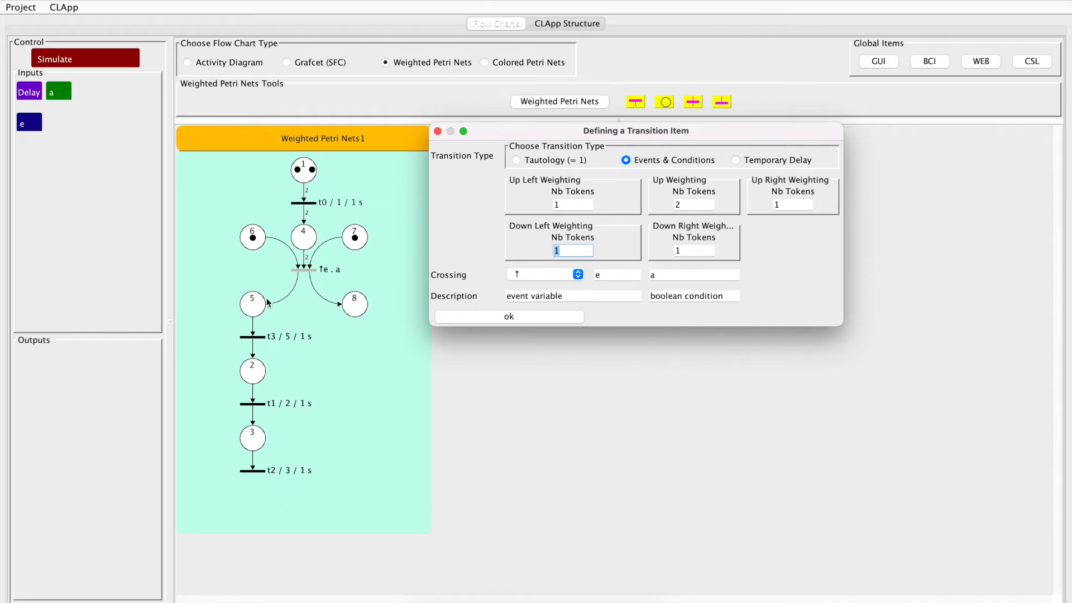
double_click(689, 251)
text(2)
click(535, 322)
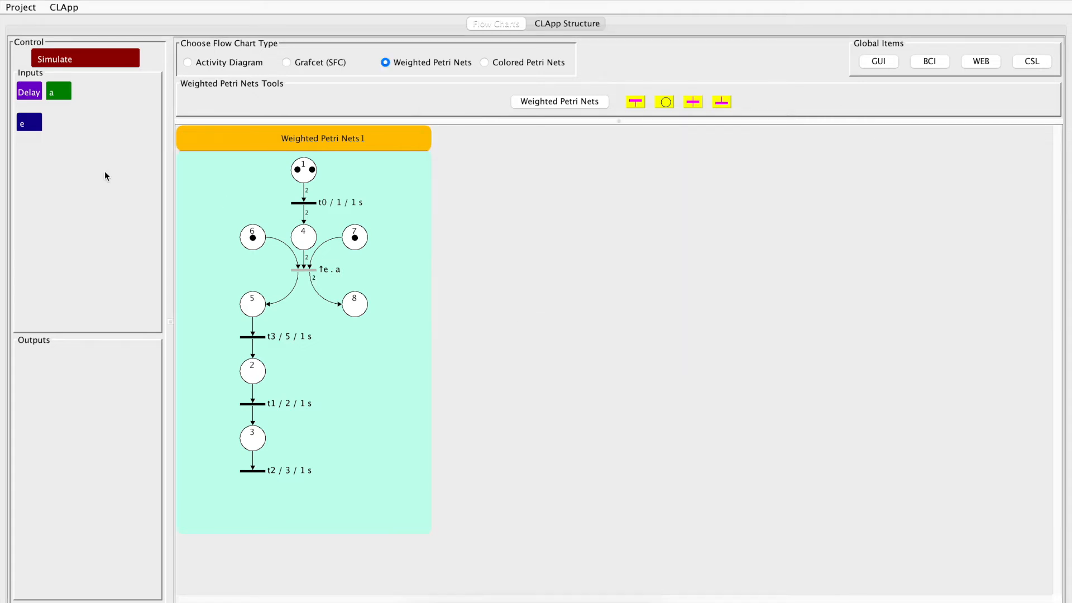
click(78, 61)
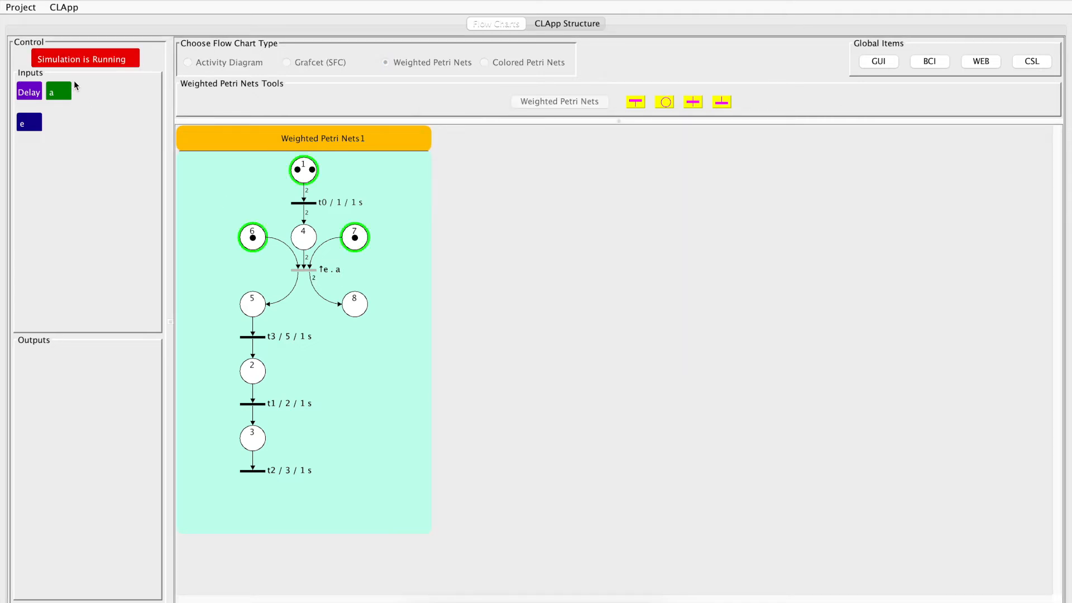
Trigger event e with condition a on in the running simulation, and stop the simulation
click(30, 124)
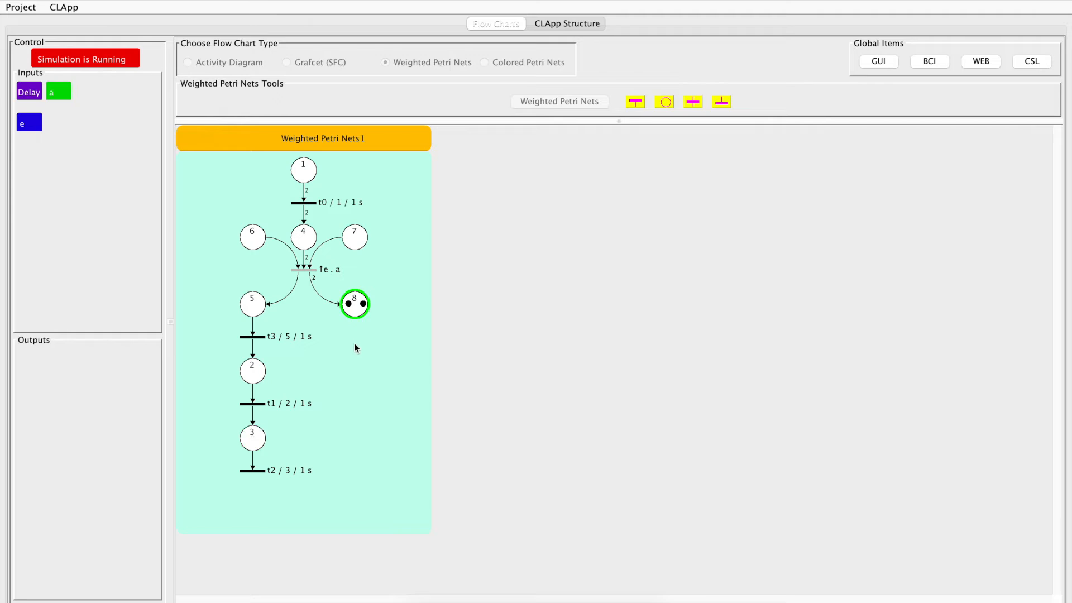
click(116, 58)
Add a transition and a place below place 8, and insert an alternative transition from place 8
click(358, 305)
click(692, 104)
click(668, 105)
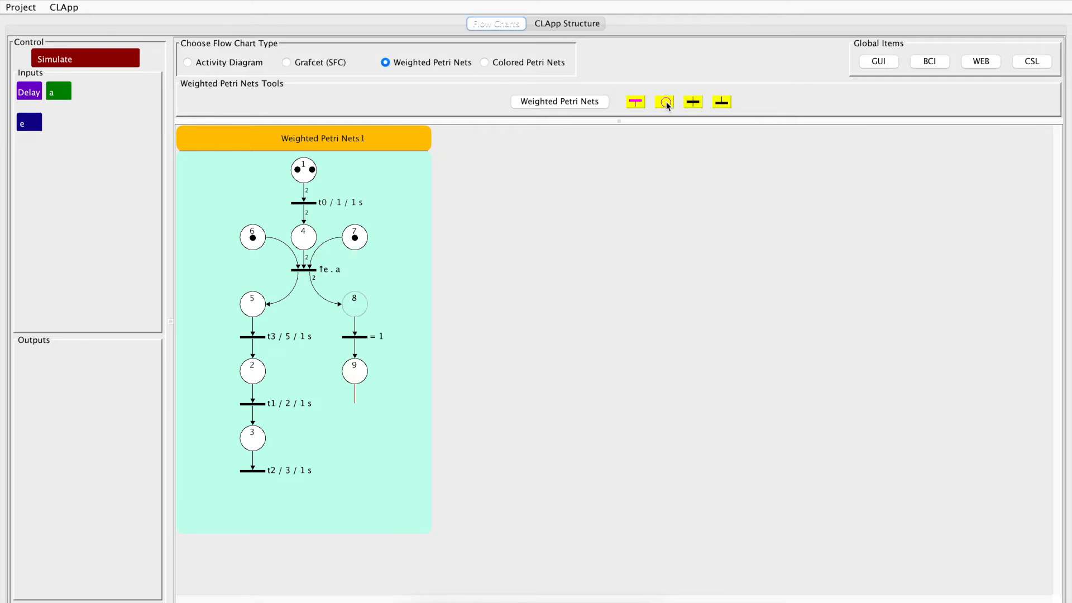
right_click(358, 307)
mouse_move(444, 333)
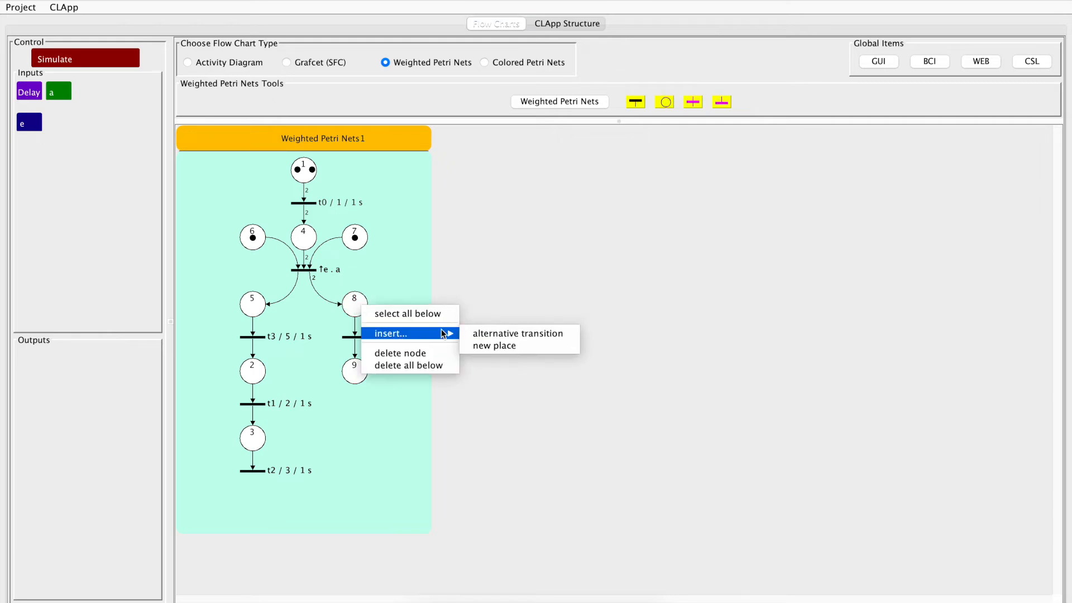
click(508, 333)
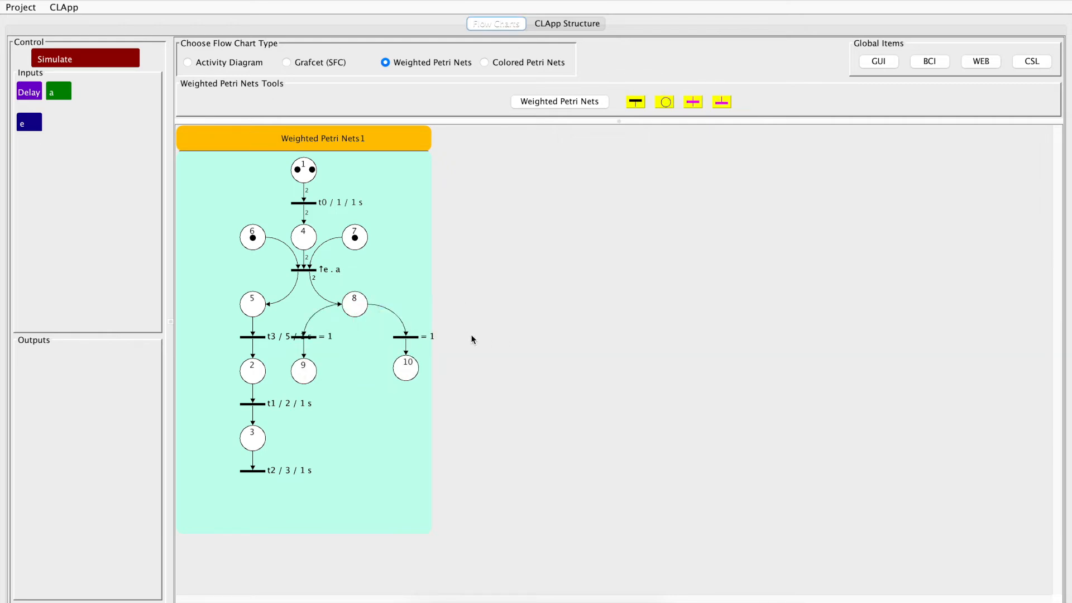
Select place 8 with everything below it and move the branch to the right, clear of the t3 label
right_click(355, 301)
click(377, 305)
drag(356, 304, 403, 307)
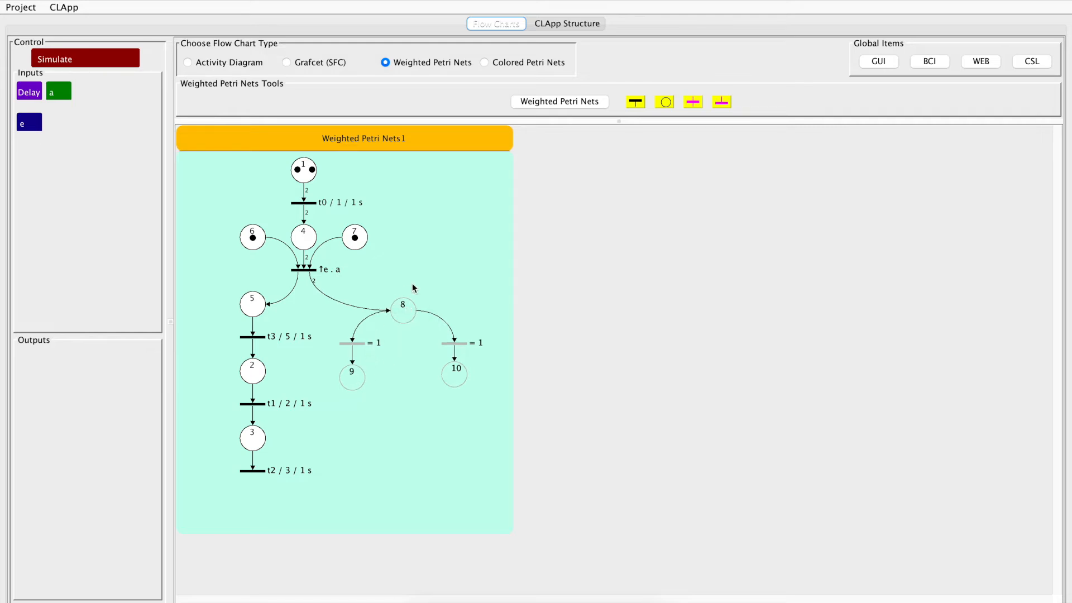
Change the transition above place 9 to a temporary delay of 1 second on step 8, keeping the one above place 10 as a tautology
double_click(362, 347)
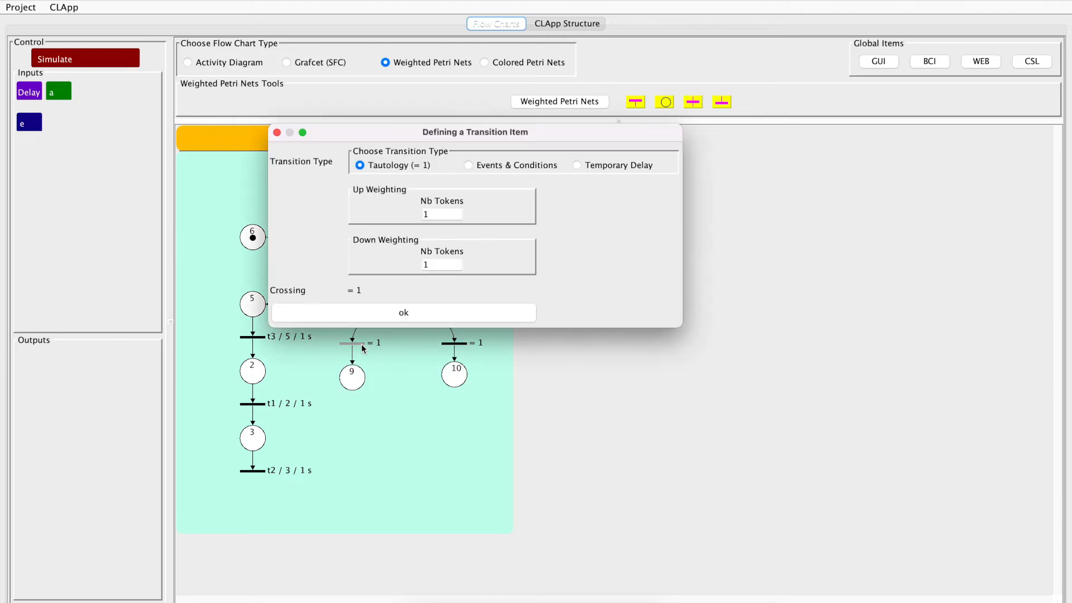
click(583, 167)
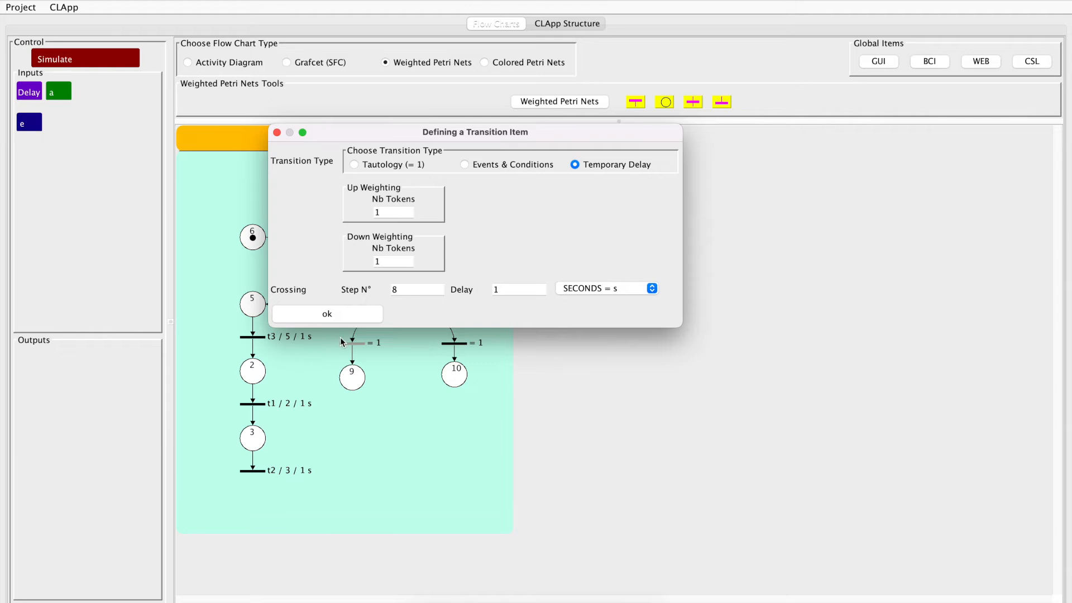
click(340, 315)
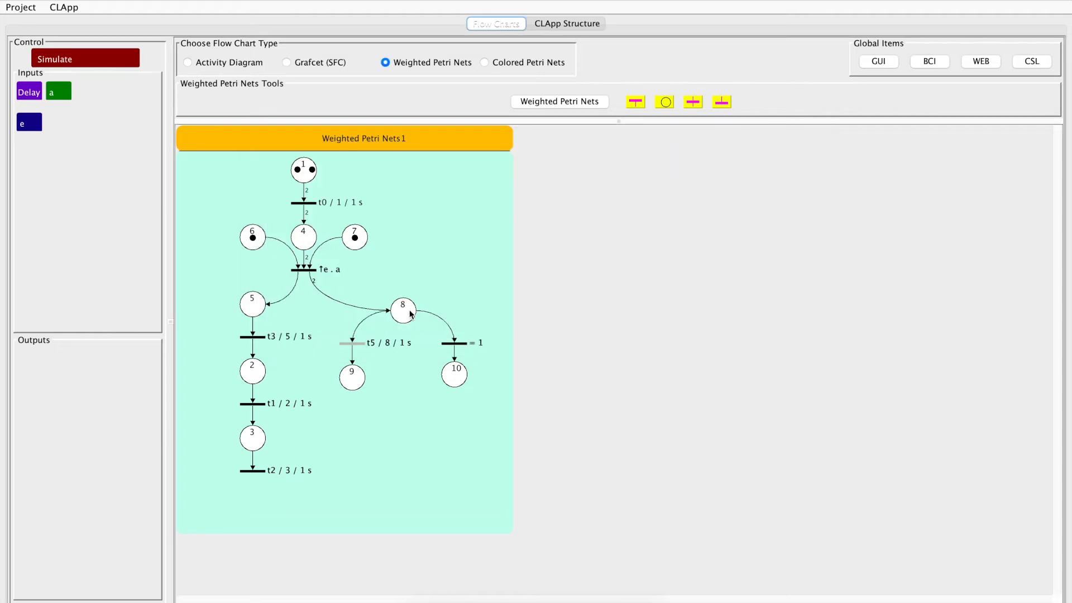
double_click(455, 345)
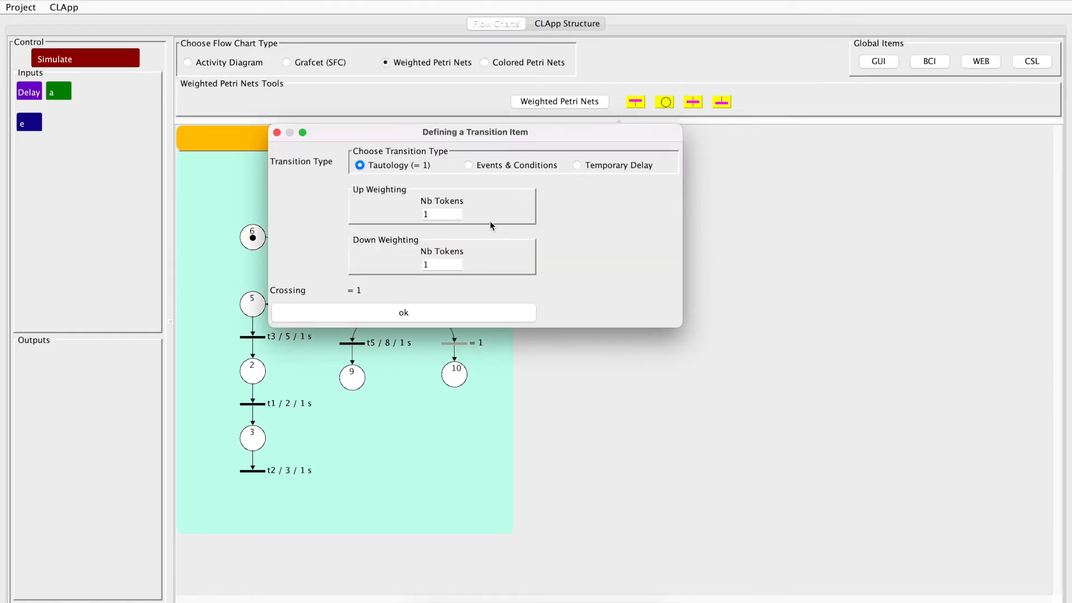
click(389, 319)
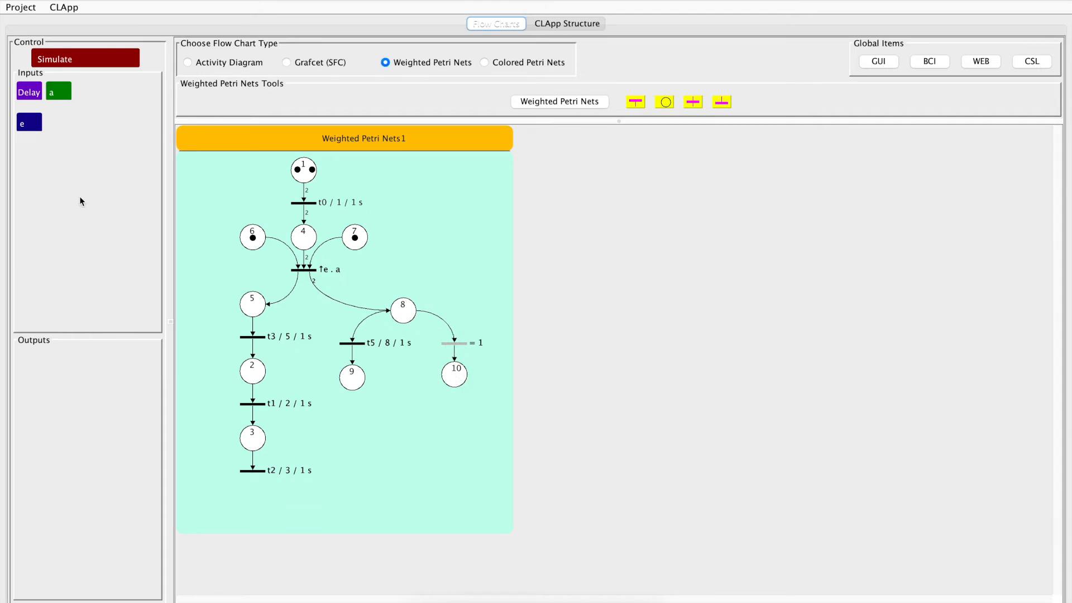
Simulate the net with the two branches below place 8, turning a on and triggering e, and stop the simulation
click(98, 59)
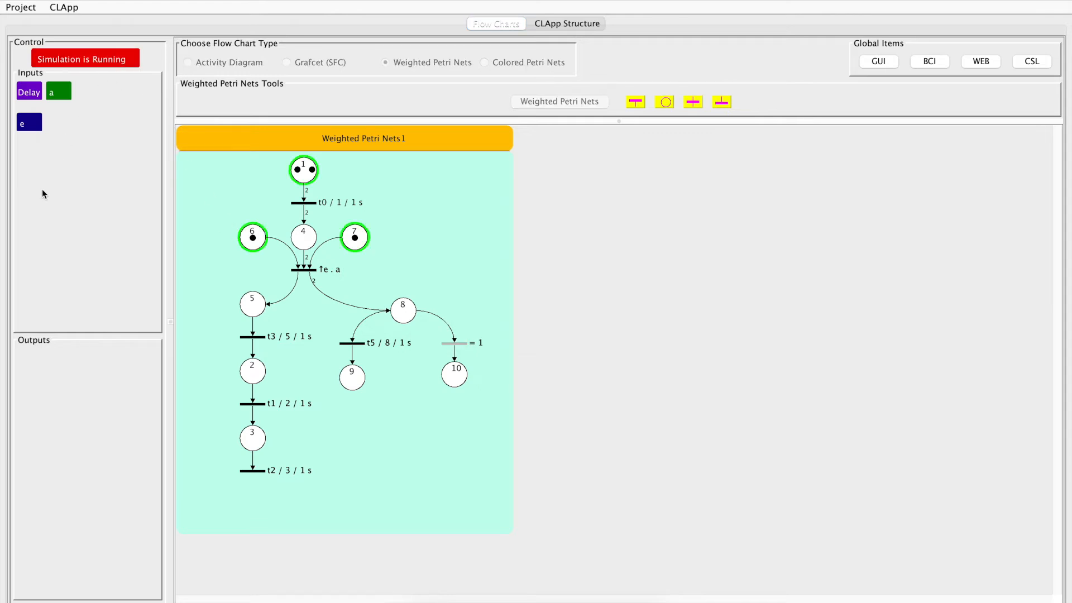
click(62, 93)
click(28, 124)
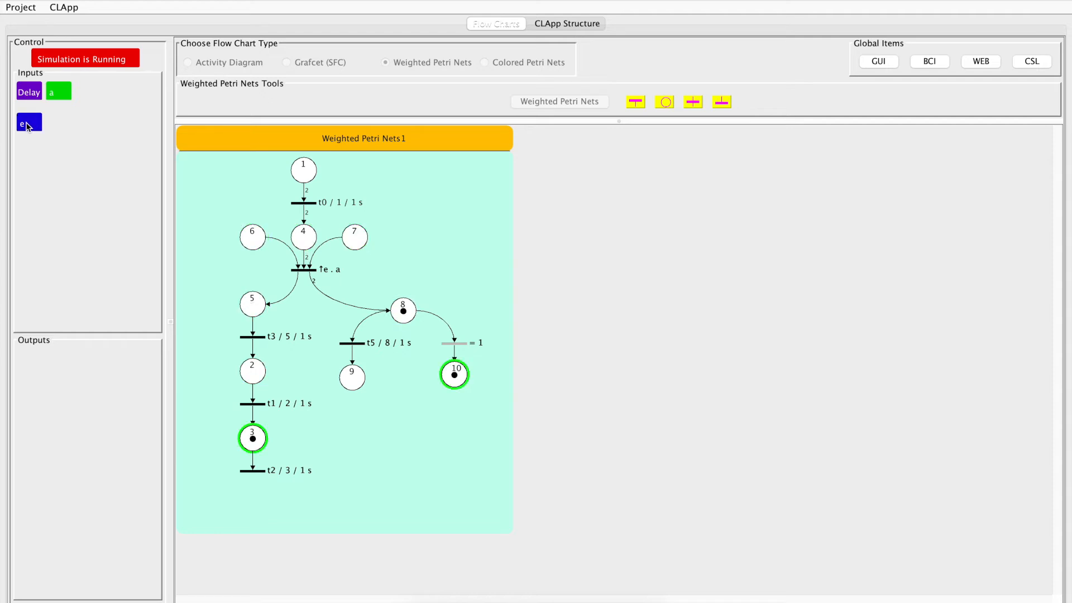
click(96, 58)
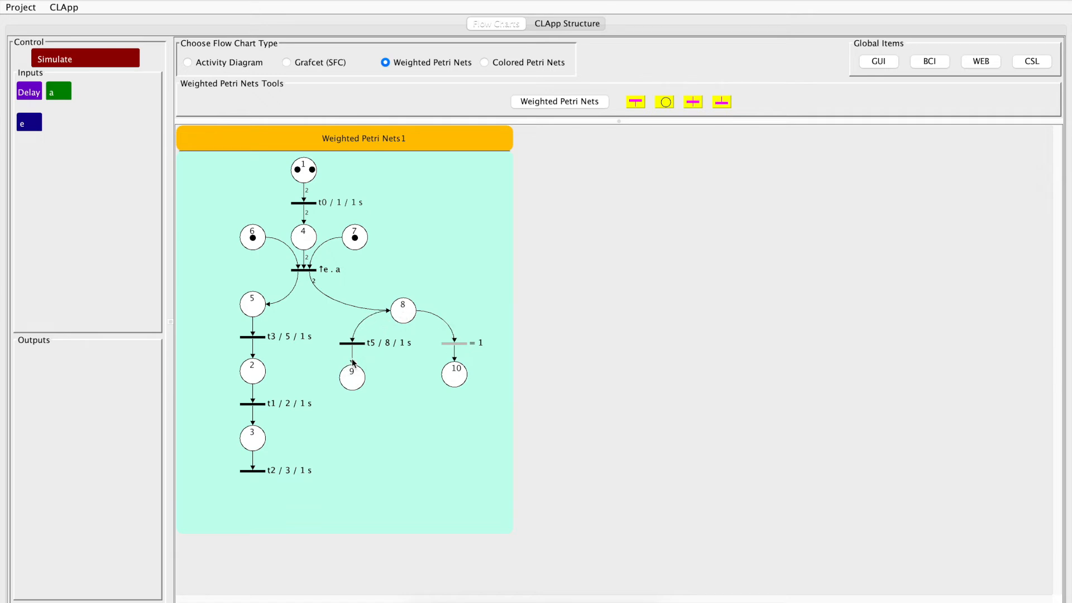
Change the transition above place 10 to a temporary delay of 1 second on step 8
double_click(455, 344)
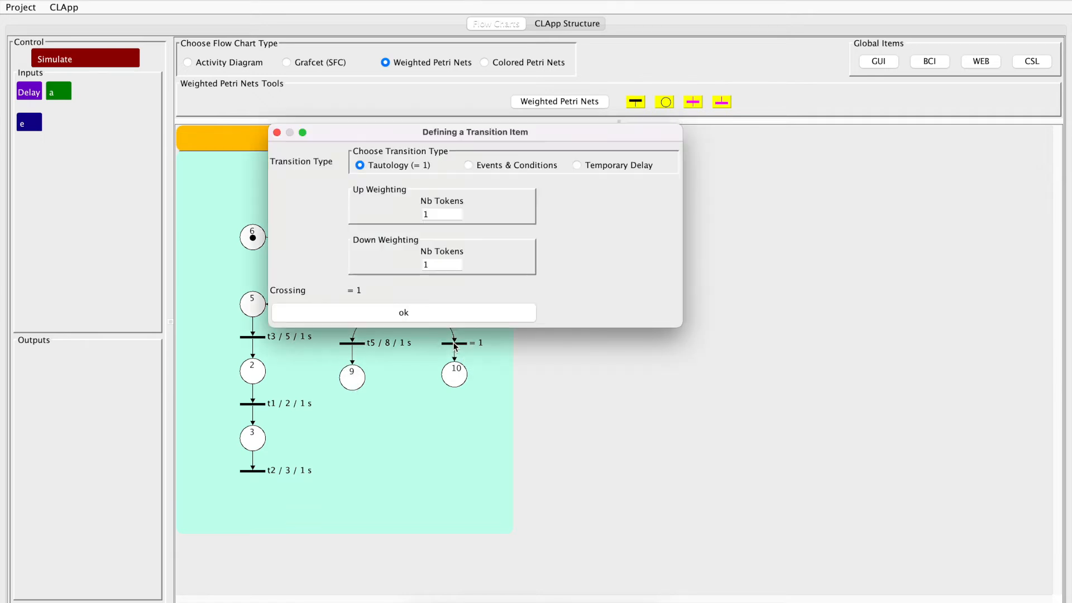
click(586, 166)
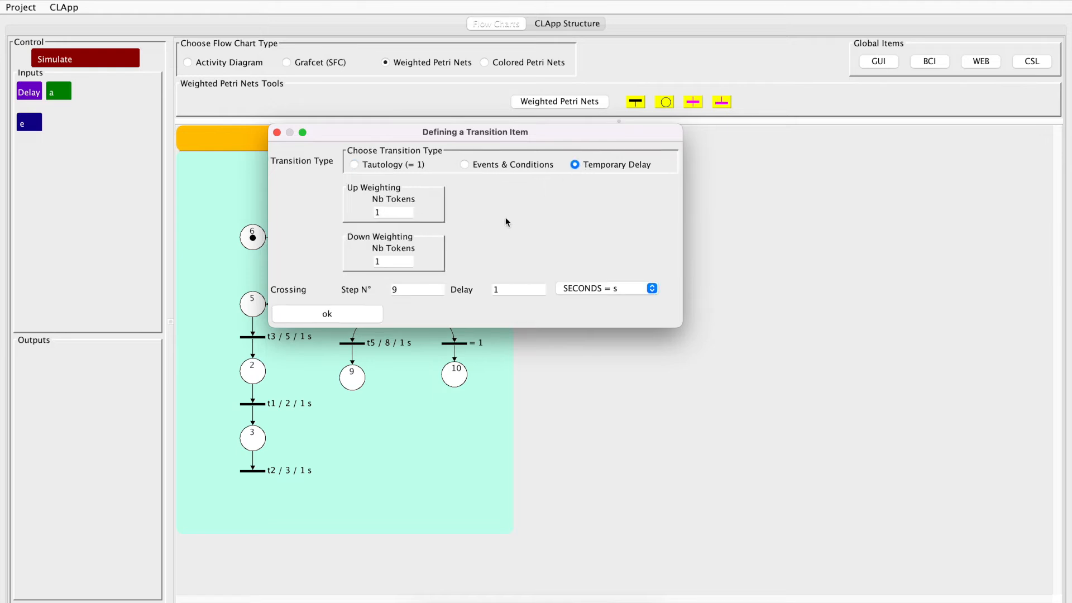
click(399, 289)
text(8)
click(341, 313)
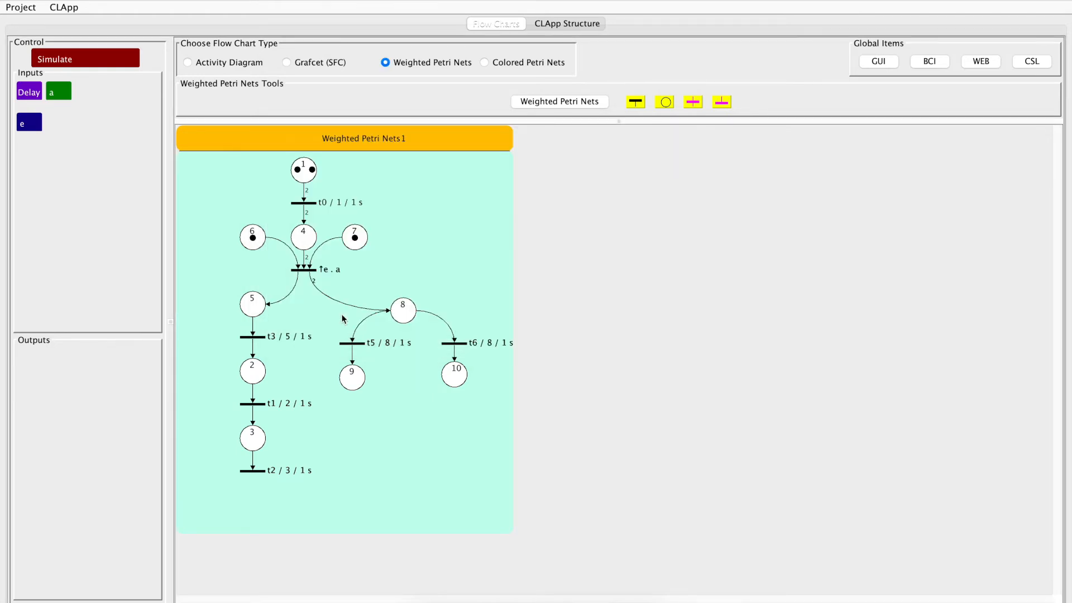
Simulate the net with both branches of place 8 delayed, with a on and e triggered, and stop the simulation
click(106, 57)
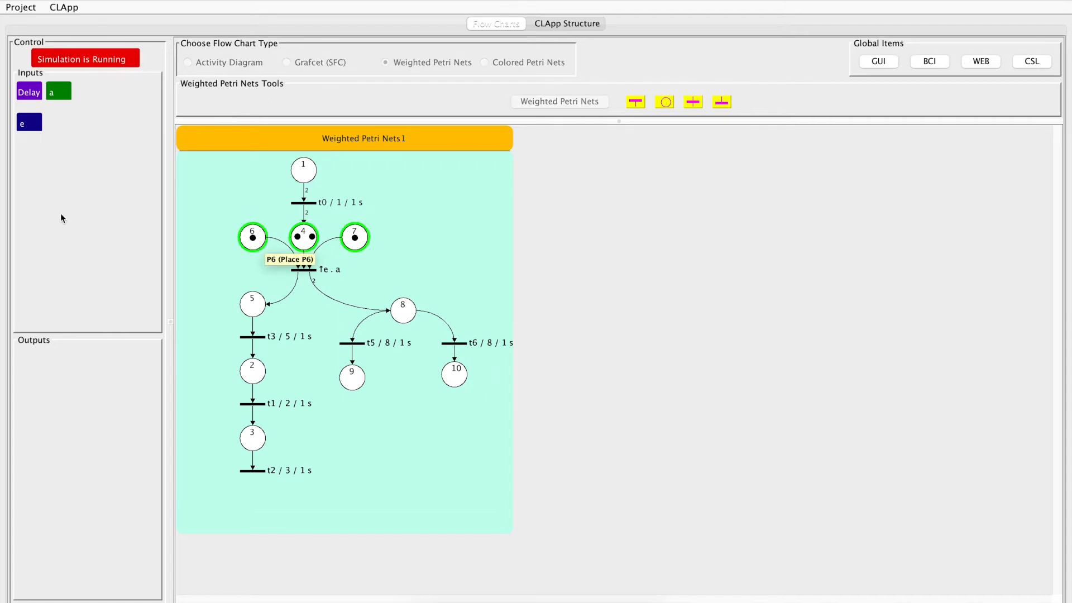
click(59, 91)
click(26, 122)
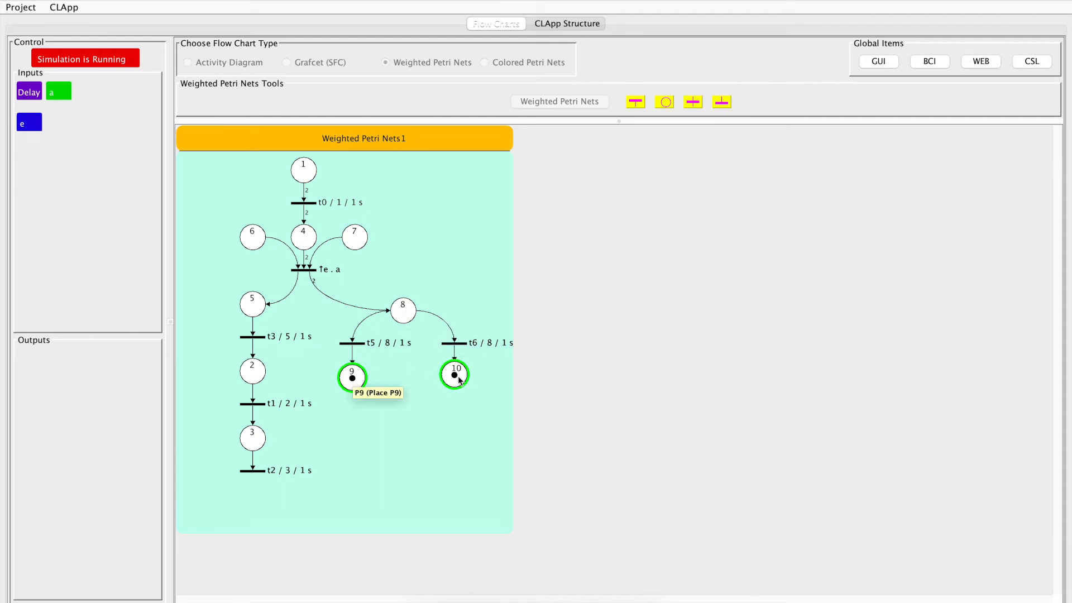
click(118, 60)
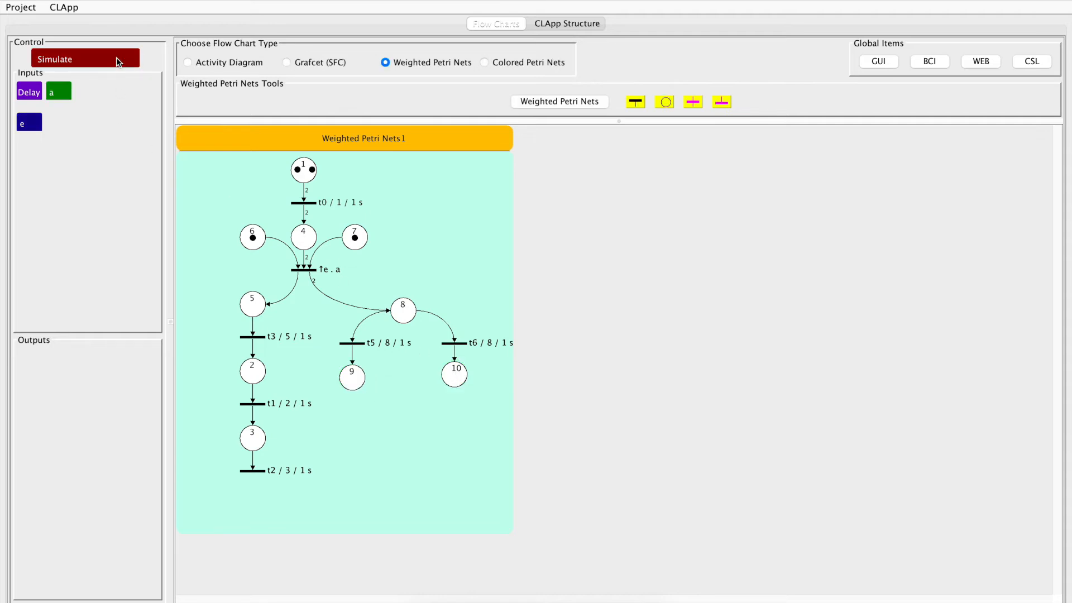
Set the up weighting of the t6 transition above place 10 to 2 tokens
double_click(459, 344)
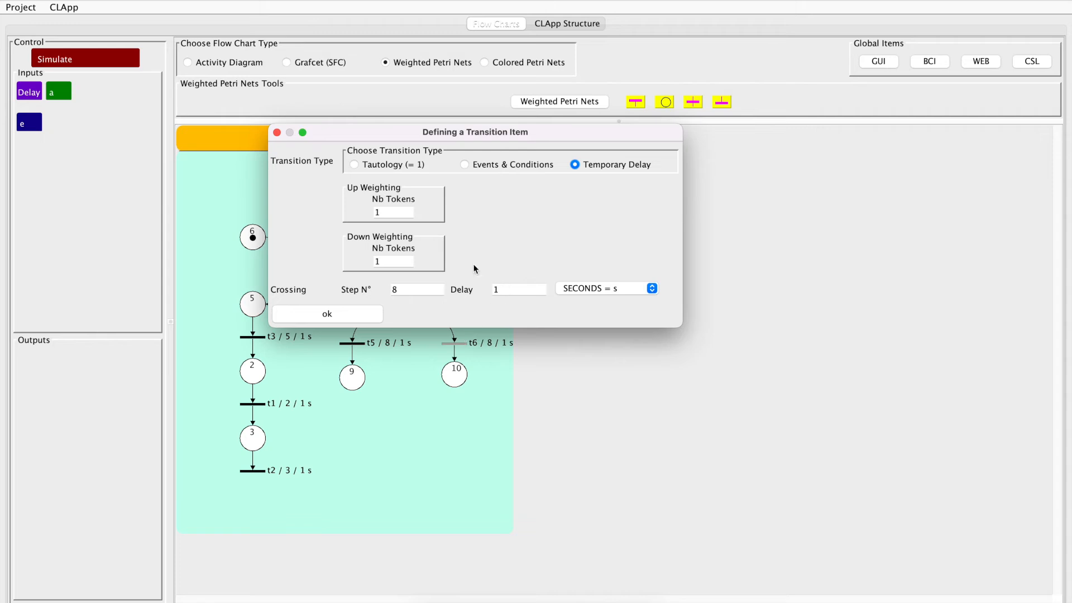
drag(385, 212, 369, 210)
click(336, 318)
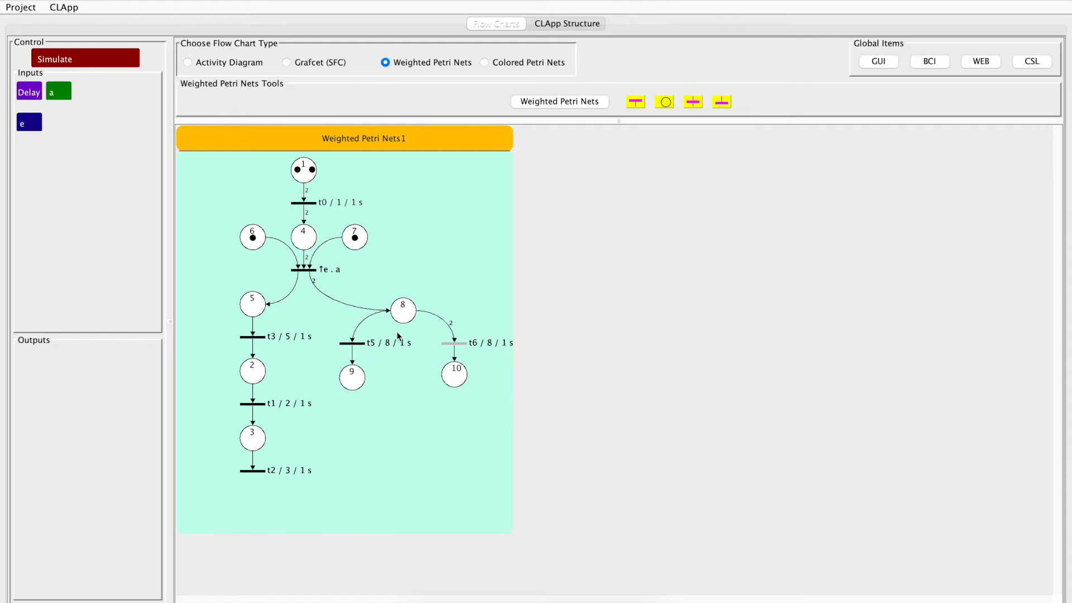
Simulate the net with the weighted t6 arc, turning a on and triggering e, and stop the simulation
click(102, 59)
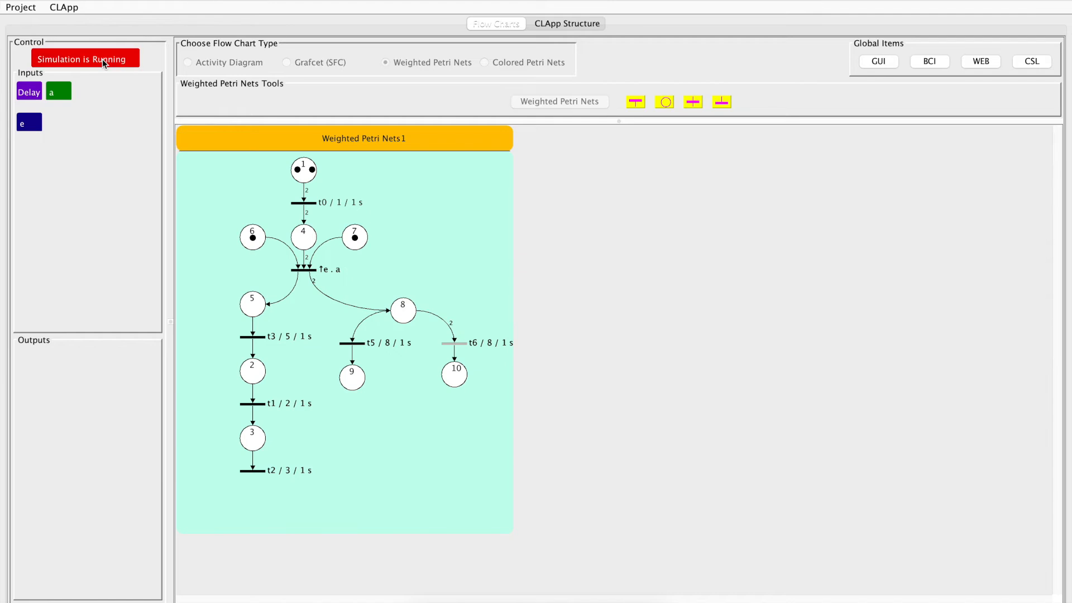
click(60, 92)
click(25, 124)
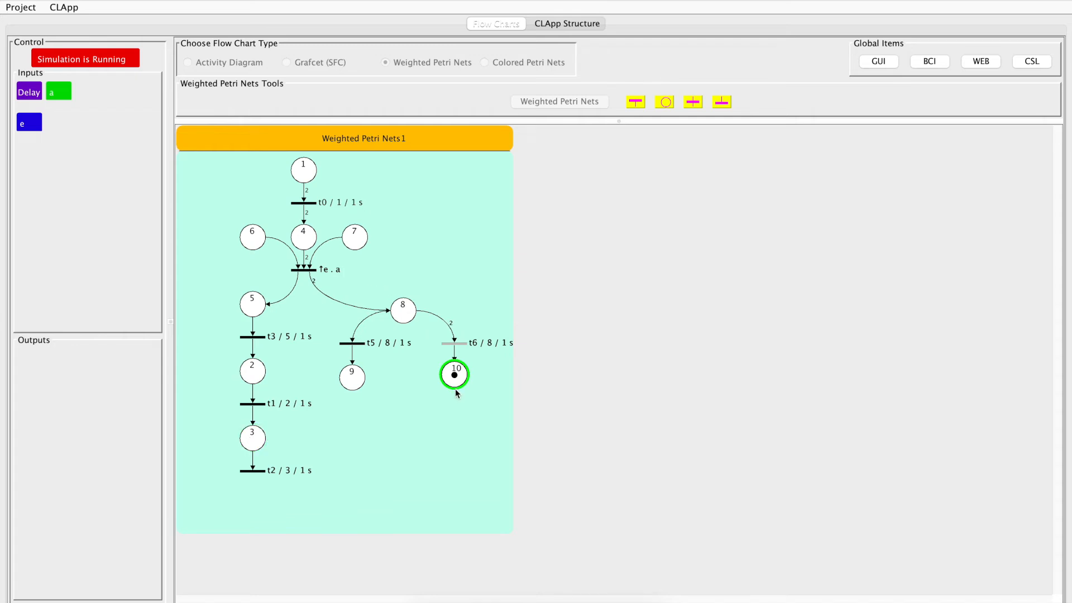
click(103, 61)
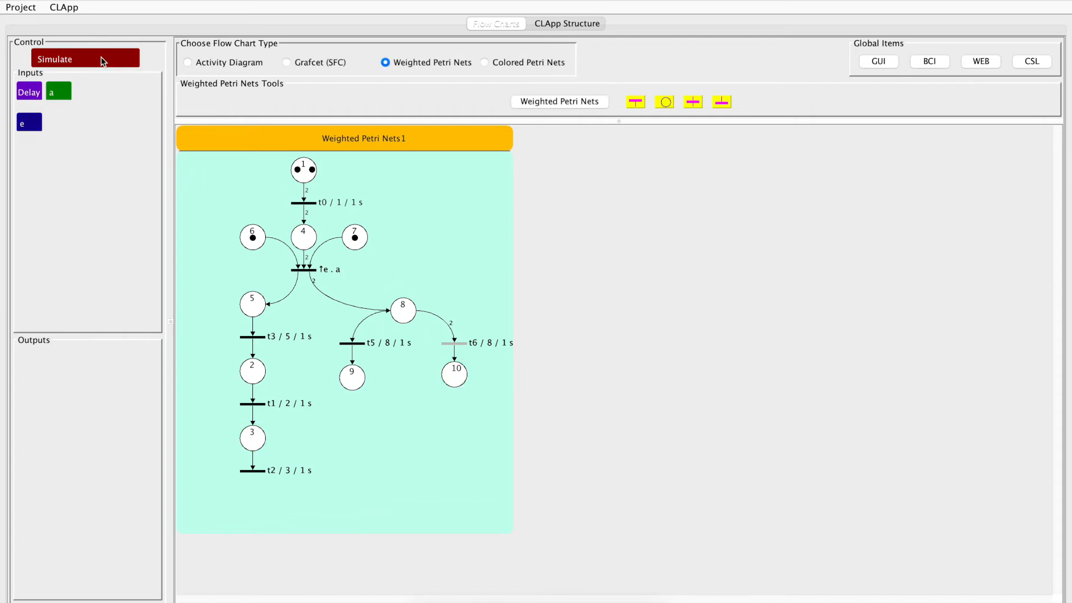
Set the up weighting of the t6 transition to 1 token and that of the t5 transition to 2 tokens
double_click(457, 344)
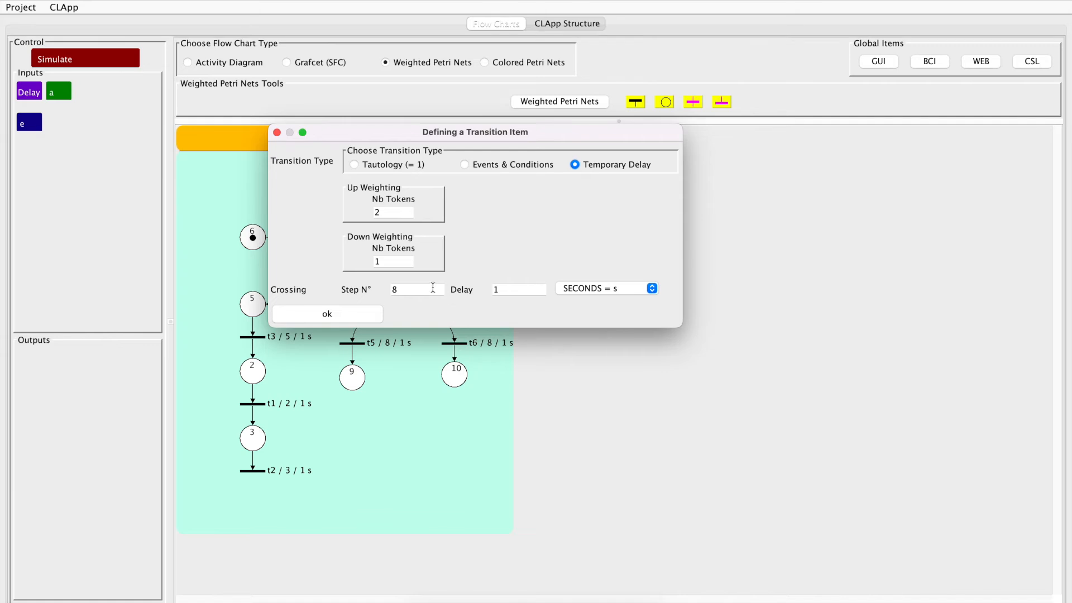
double_click(372, 212)
click(346, 314)
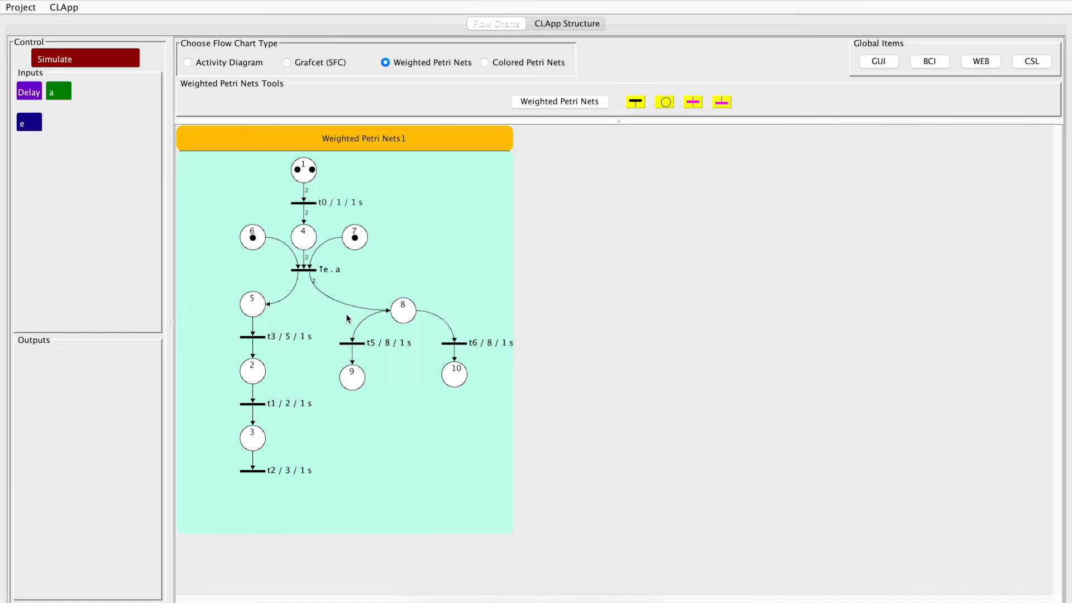
double_click(362, 345)
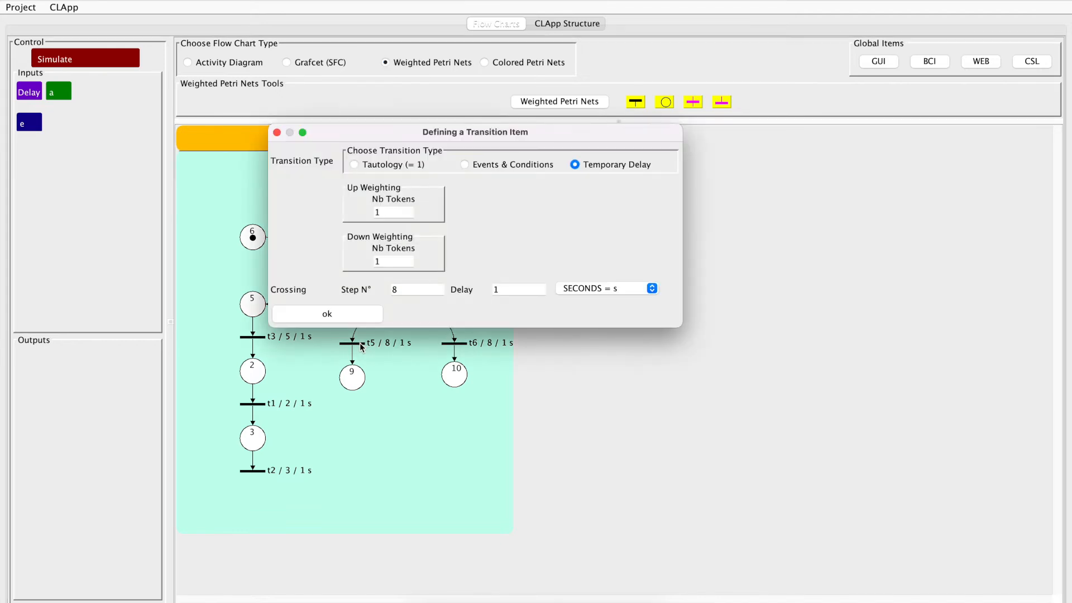
double_click(360, 211)
text(2)
click(347, 314)
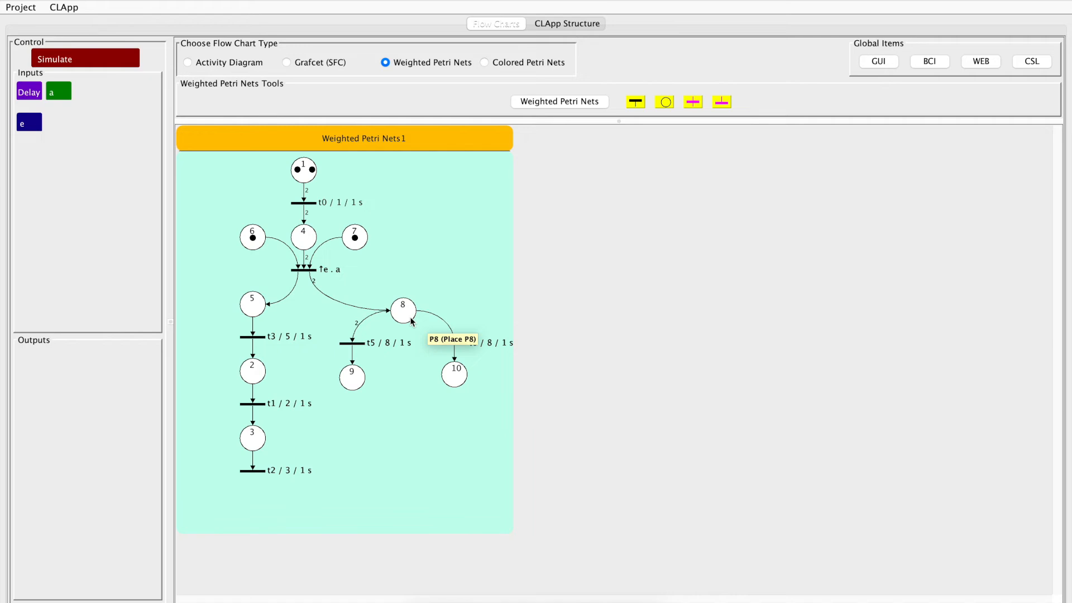
Simulate the net with the weighted t5 arc, turning a on and triggering e, and stop the simulation
click(105, 59)
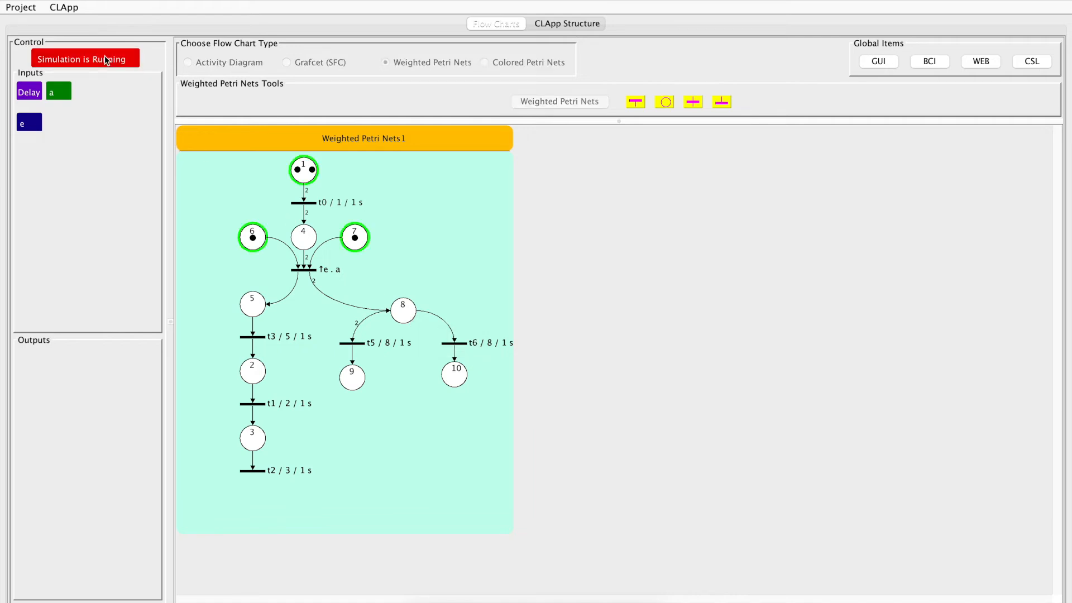
click(64, 91)
click(25, 125)
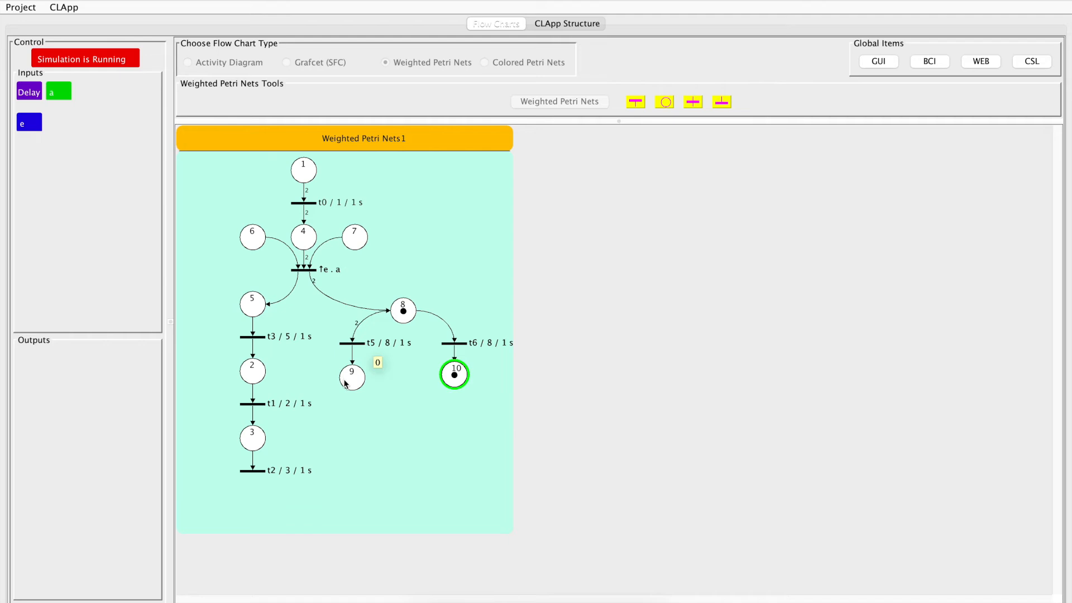
click(105, 58)
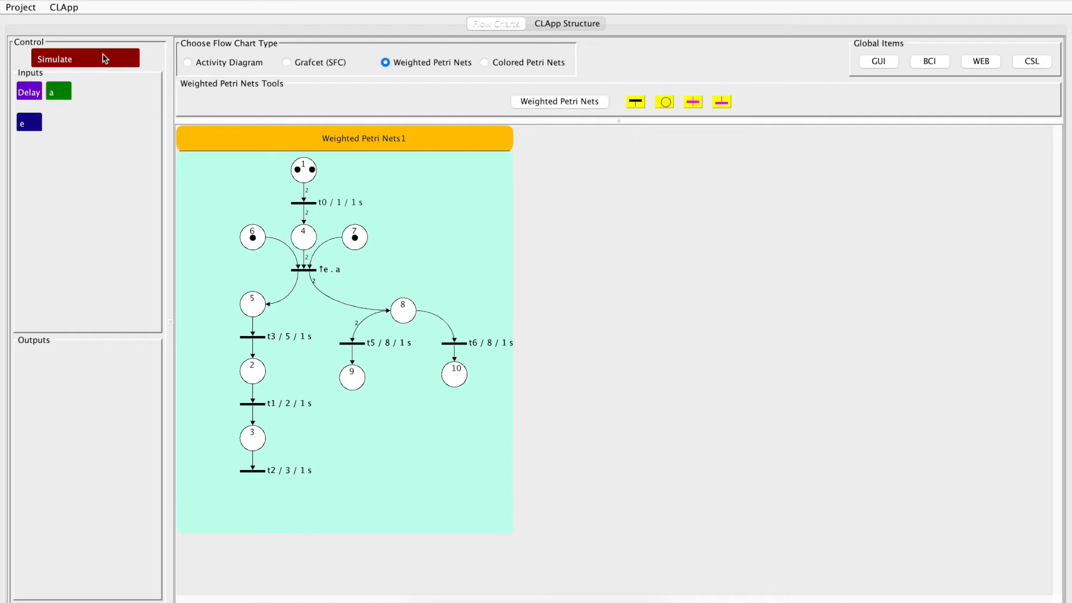
Set the down right weighting of the ↑e . a transition to 3 tokens
double_click(311, 271)
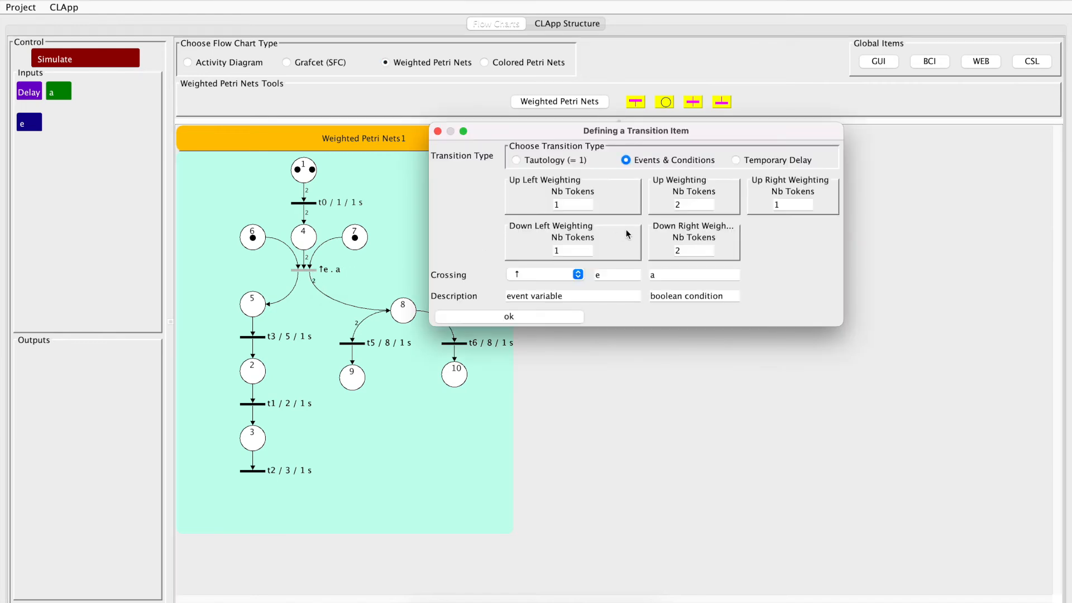
drag(692, 250, 669, 254)
text(3)
click(536, 317)
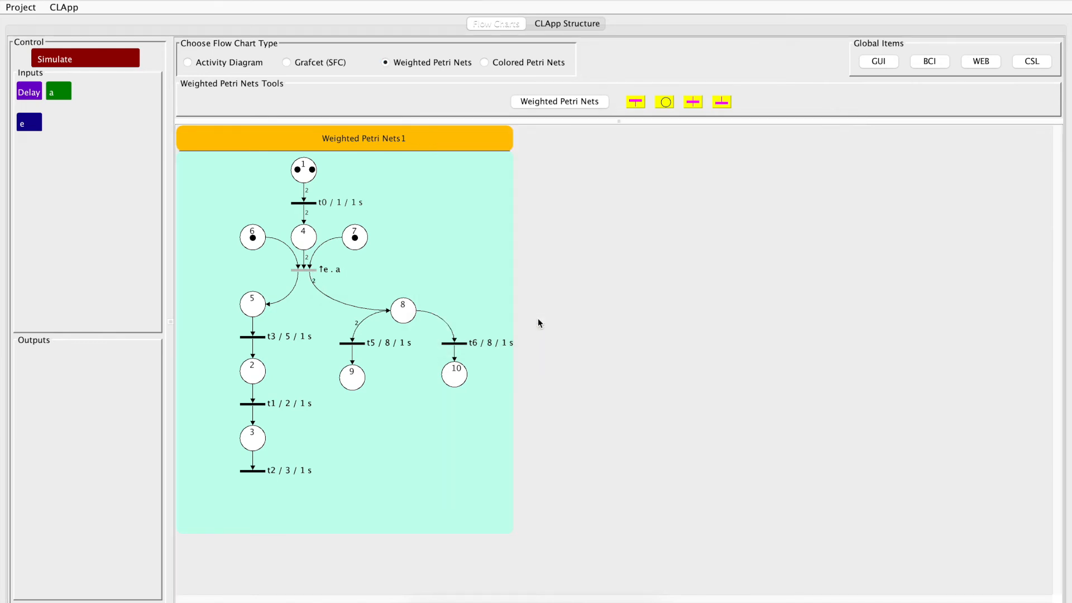
Start a simulation of the net with the new down right weighting, turn a on and trigger e
click(102, 60)
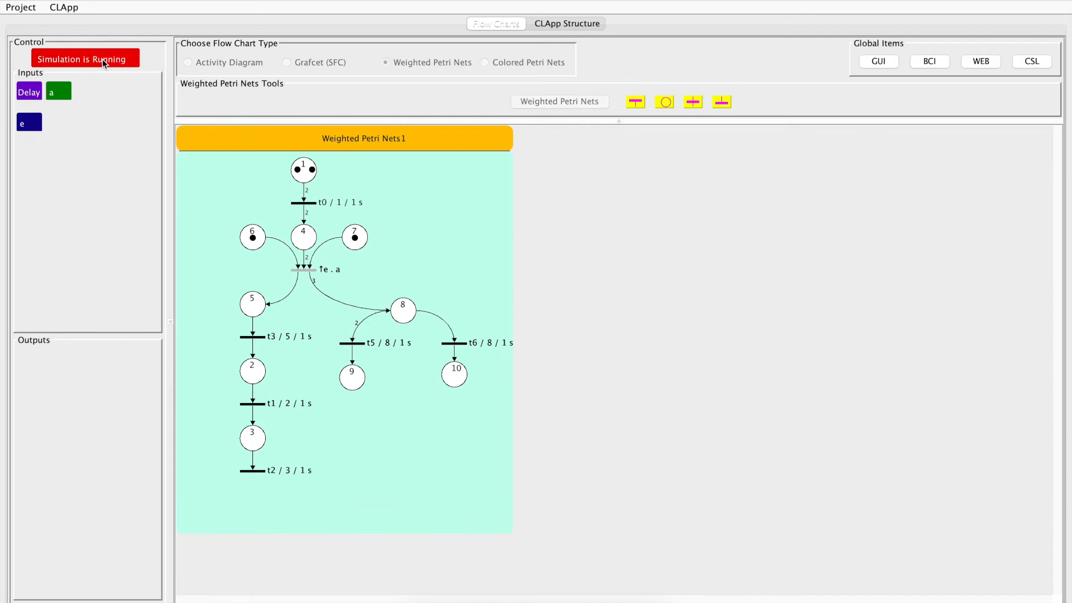
click(54, 95)
click(28, 124)
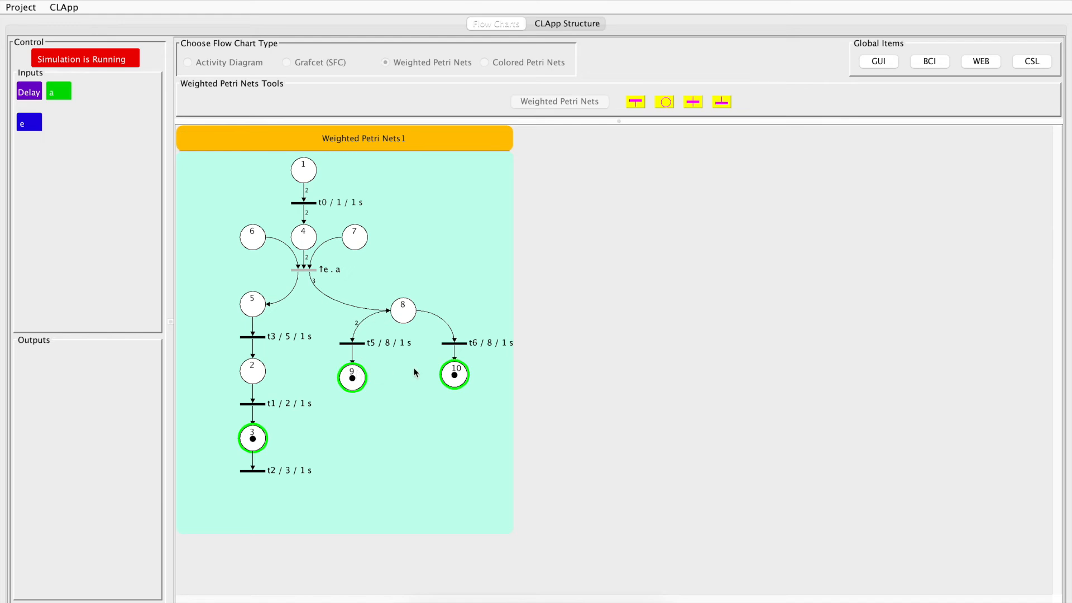
Stop the simulation and build a second weighted Petri net with a source transition, two places joined by a transition, and a final transition
click(84, 62)
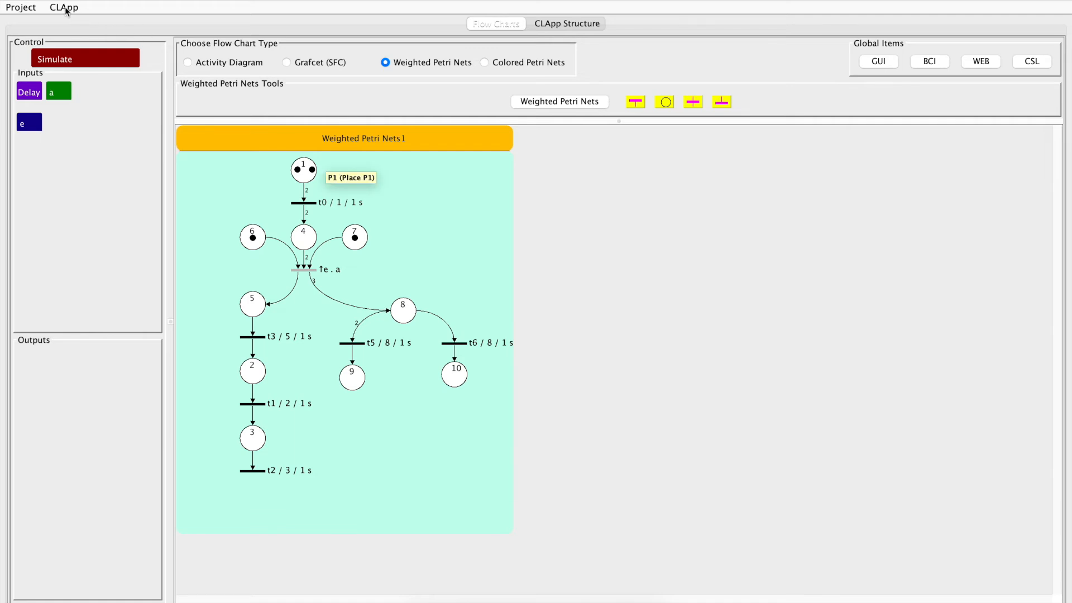
click(562, 101)
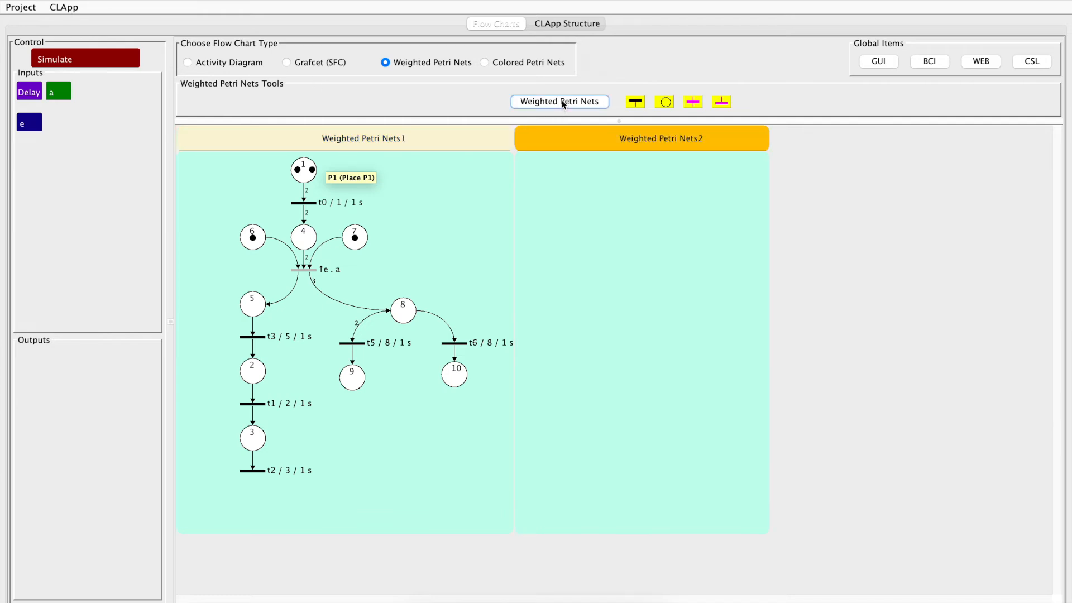
click(636, 102)
click(665, 103)
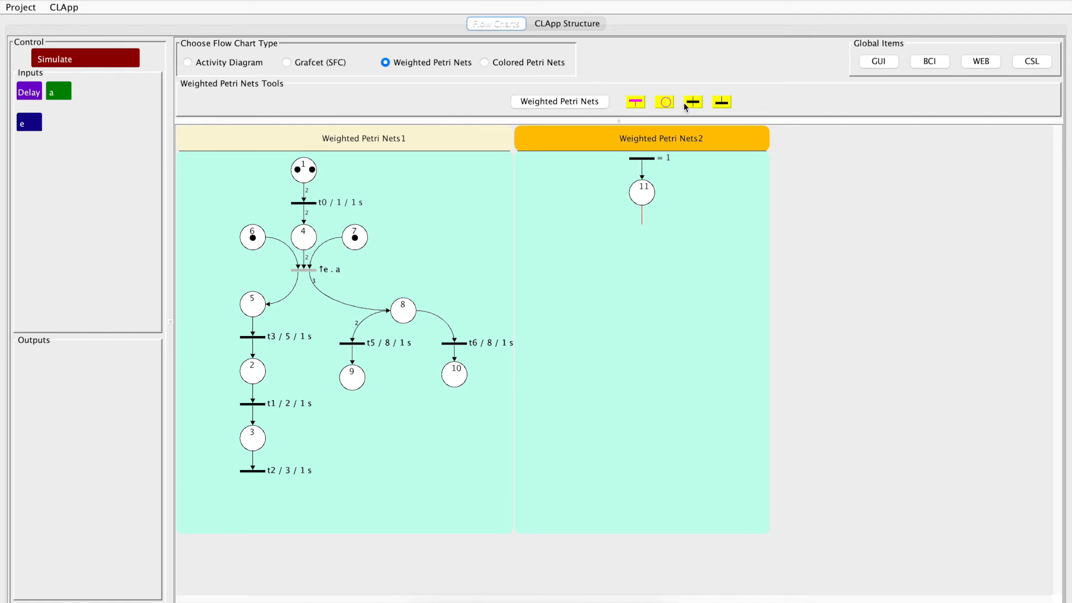
click(693, 102)
click(667, 102)
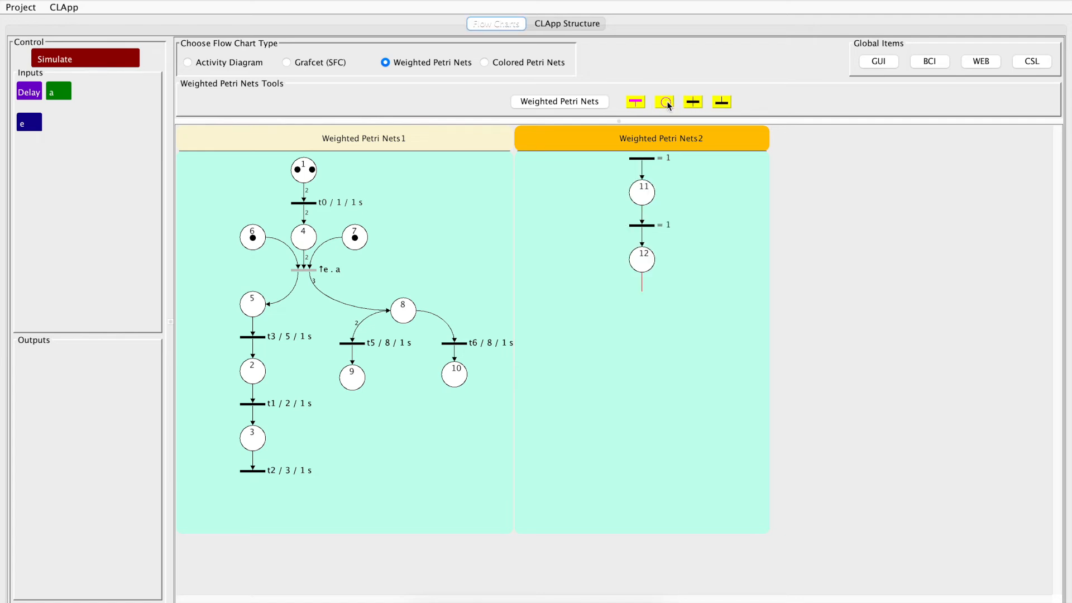
click(722, 103)
Make the second net's source transition a temporary delay with step number 0 and a delay of 1 second
double_click(643, 160)
click(578, 172)
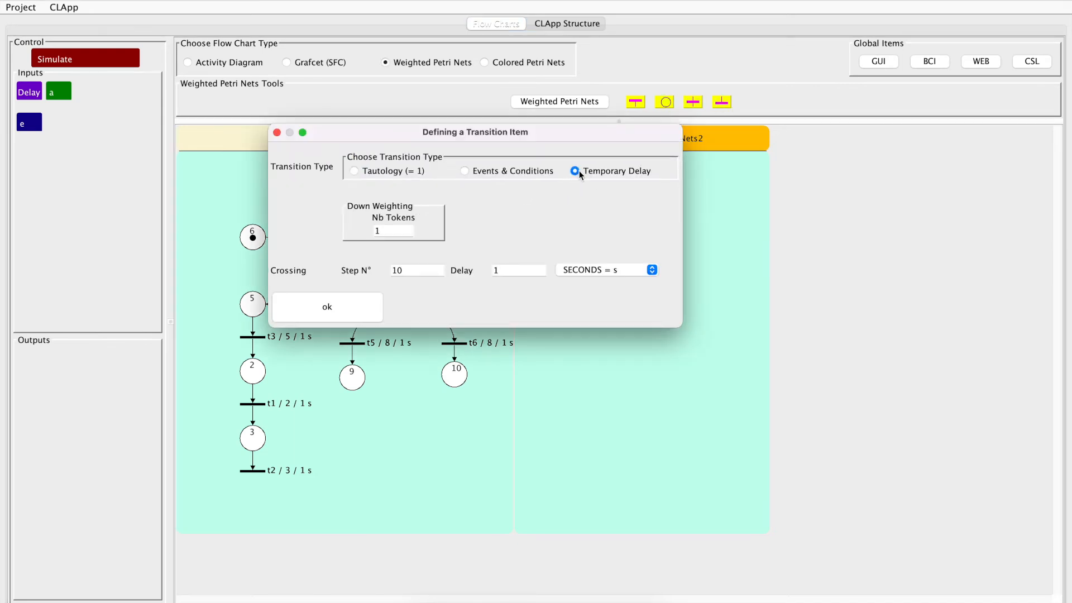
drag(410, 270, 372, 272)
click(333, 307)
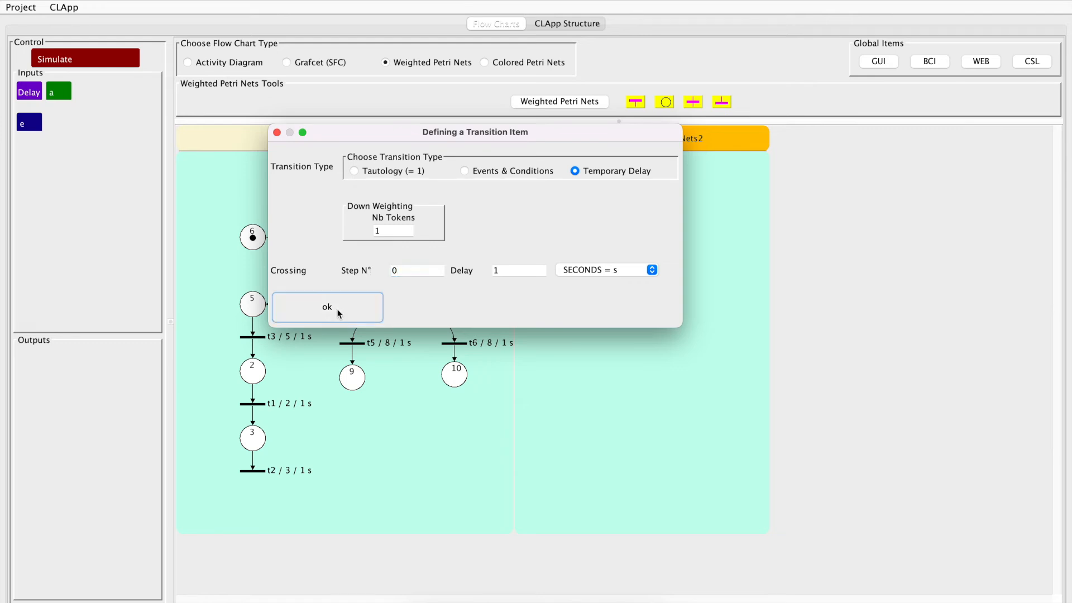
Make the transitions below places 11 and 12 temporary delays of 1 second, and briefly run the simulation
double_click(643, 226)
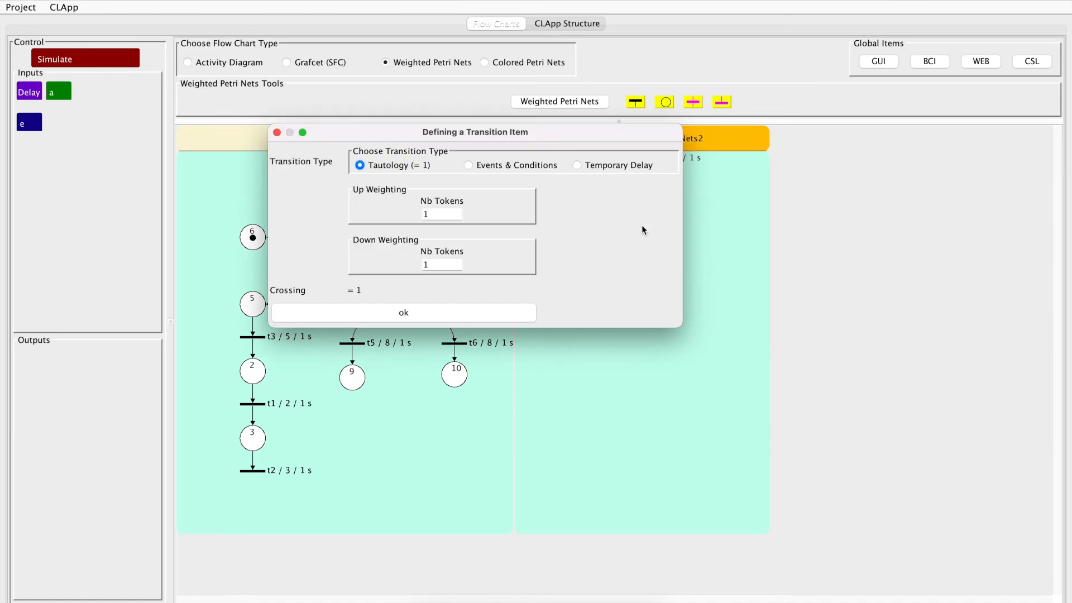
click(589, 166)
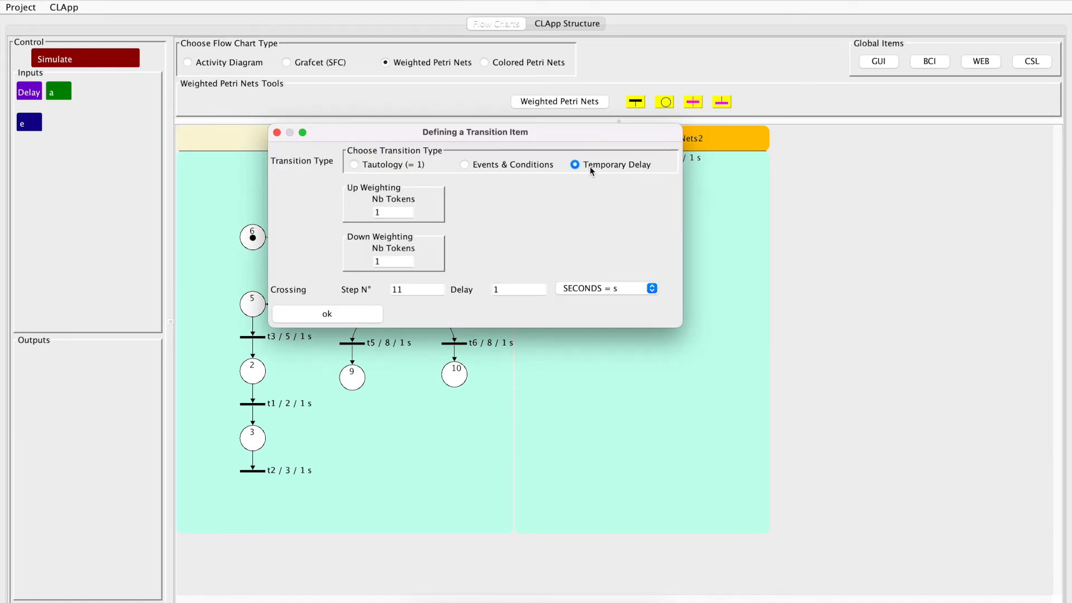
click(359, 319)
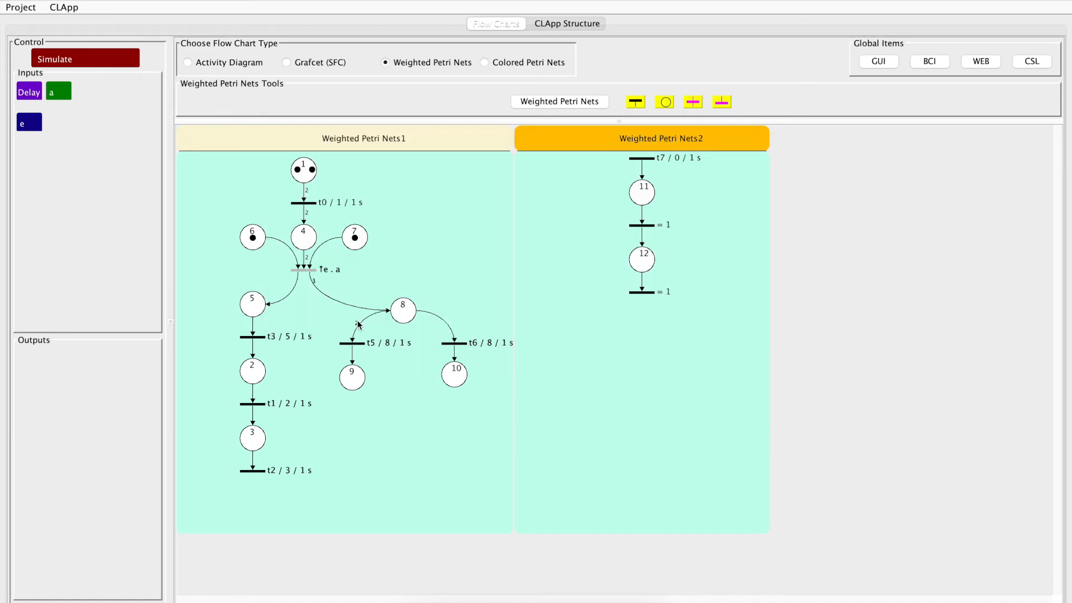
double_click(642, 293)
click(575, 171)
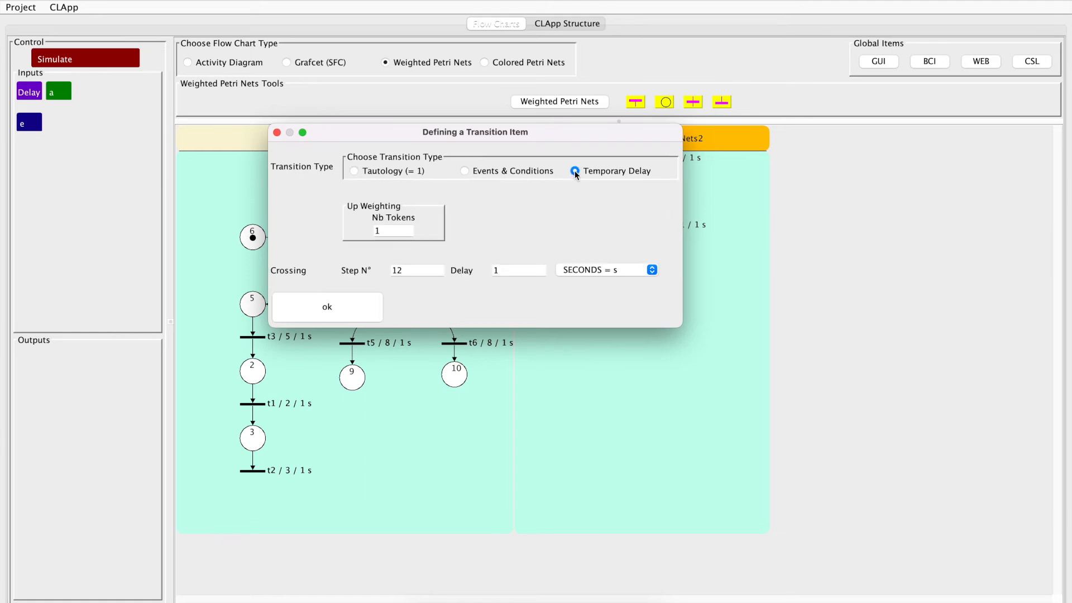
click(368, 314)
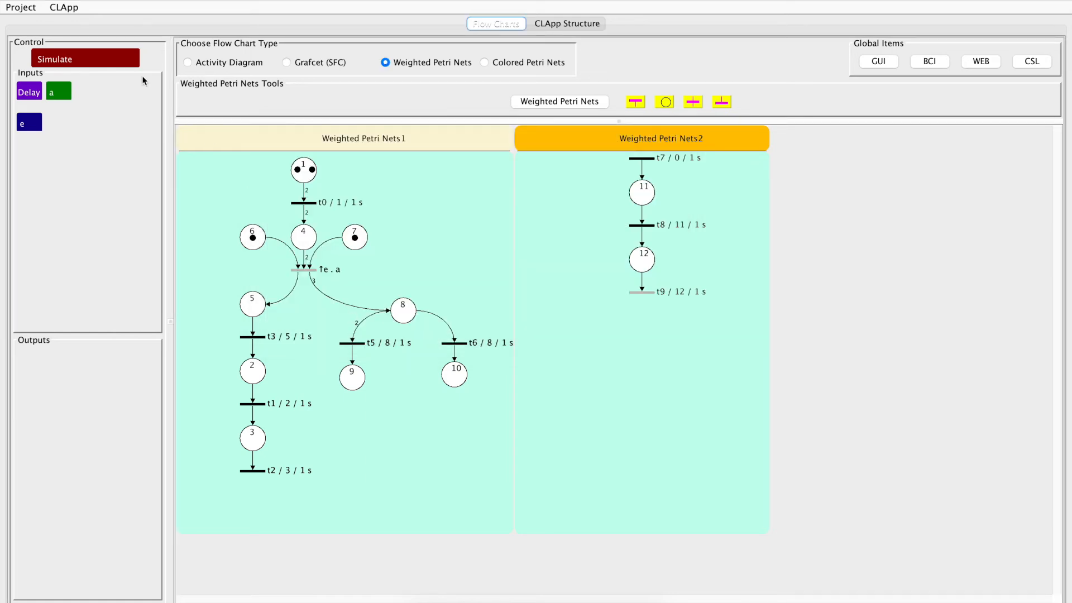
click(93, 60)
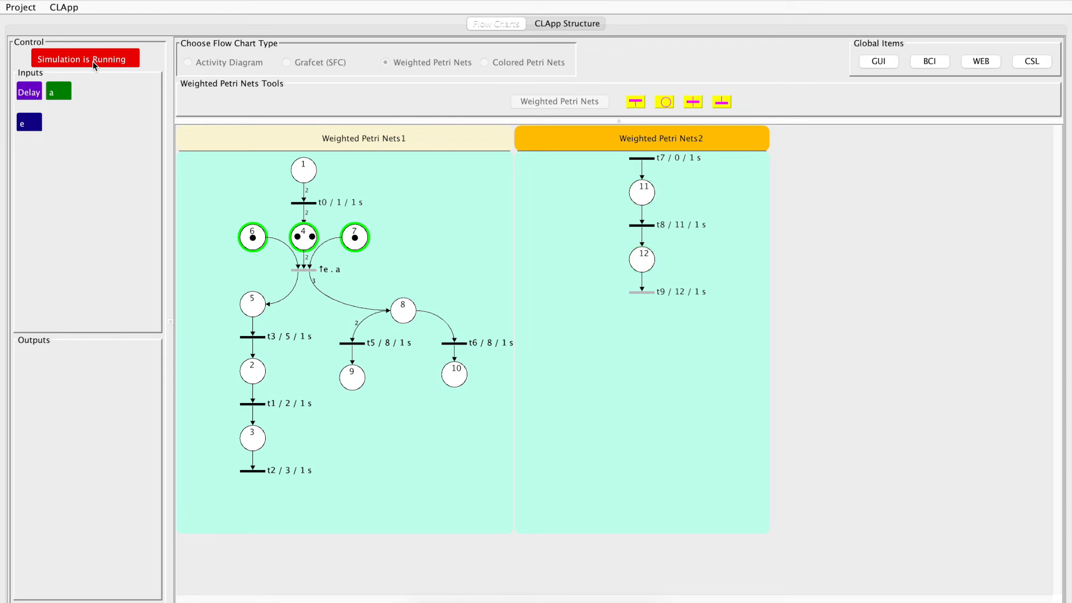
click(93, 62)
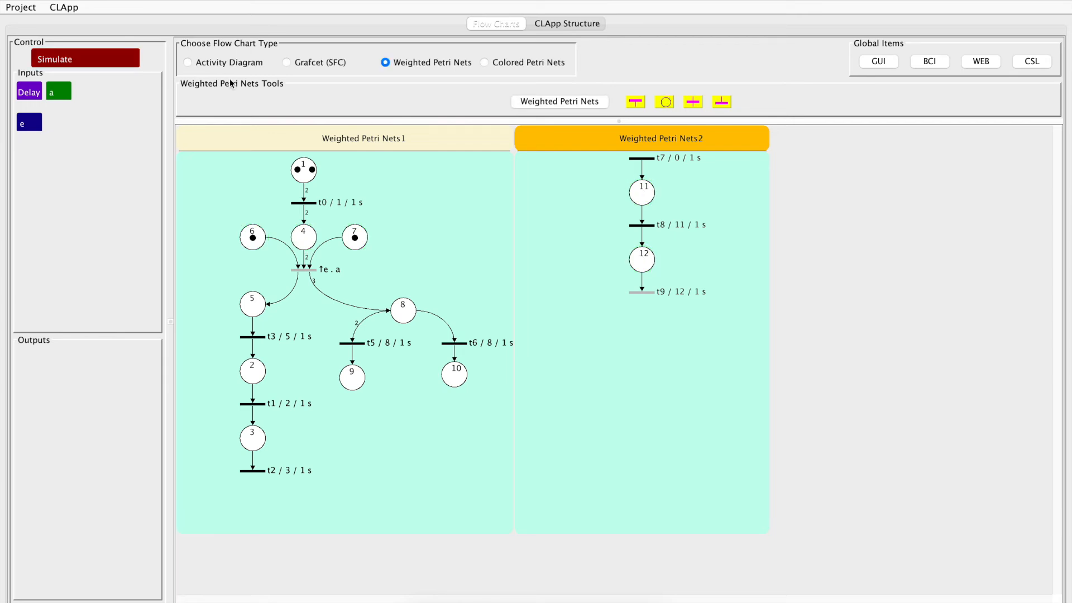
Set the source transition t7 to step c with a 3-second delay, and run and stop the simulation
double_click(644, 160)
double_click(410, 271)
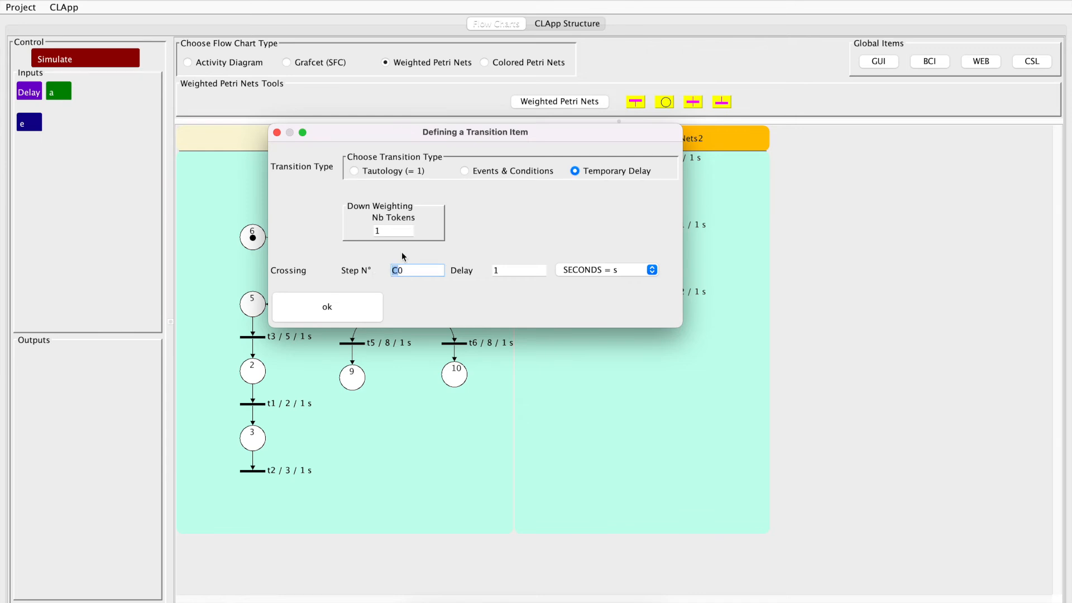
double_click(409, 272)
text(c)
click(497, 270)
click(358, 307)
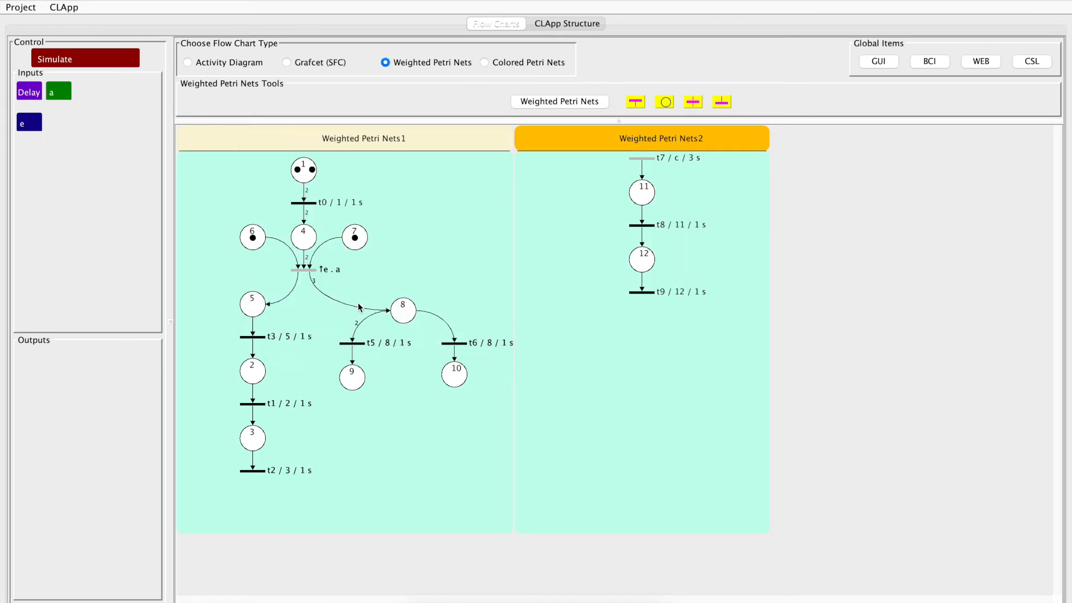
click(116, 62)
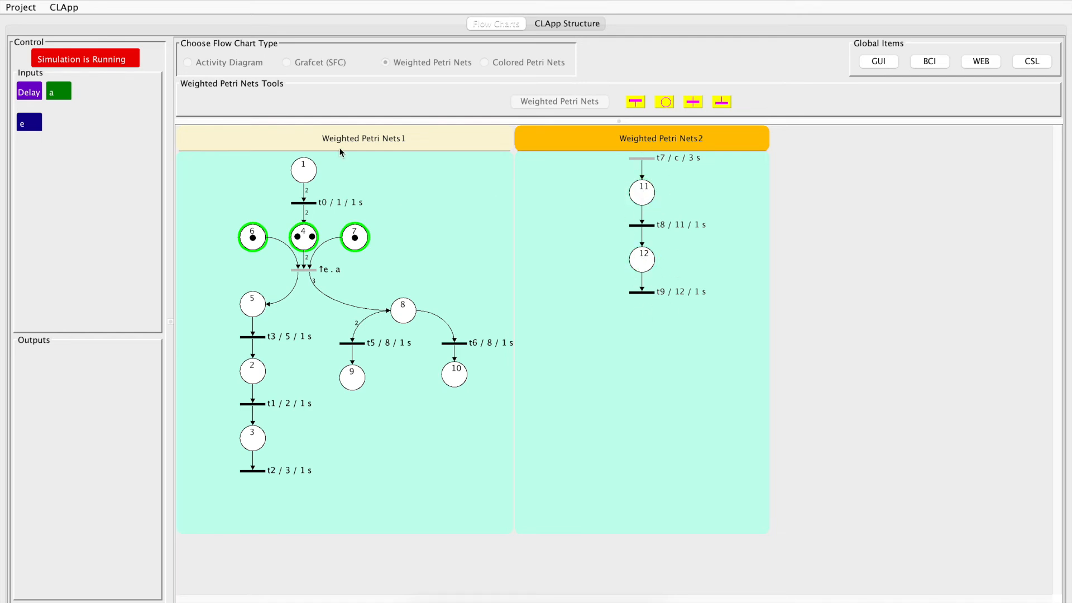
click(102, 61)
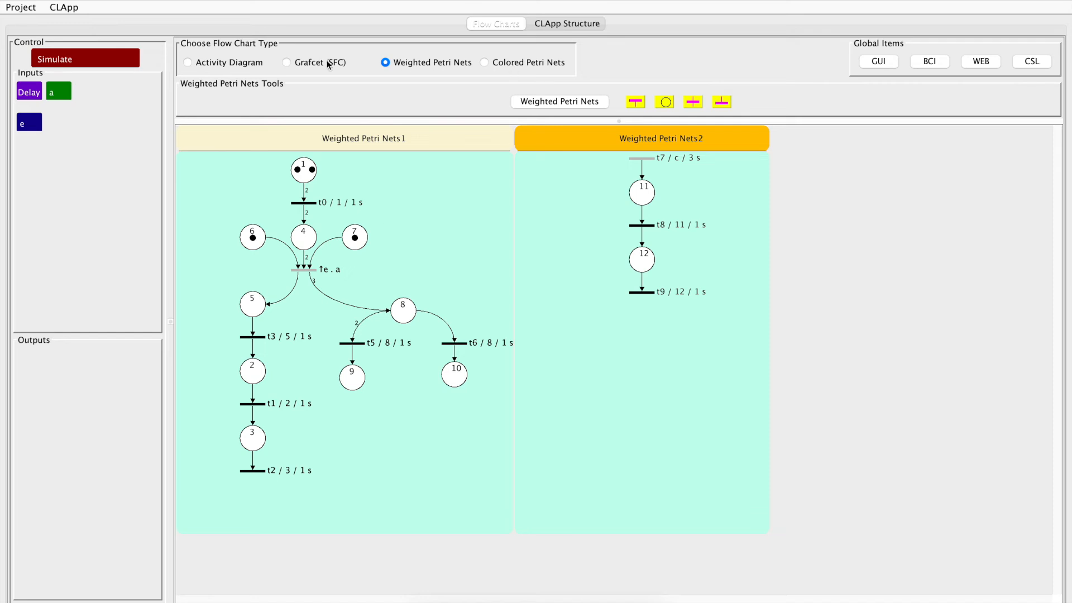
Create a new flow chart project without saving the current one, and add a colored Petri net to it
click(25, 8)
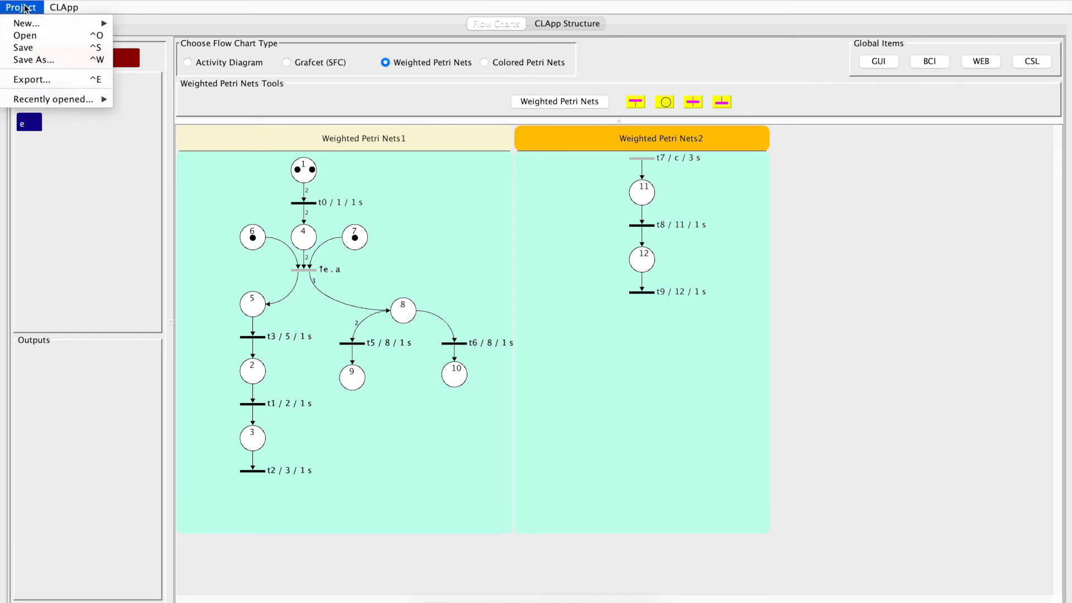
mouse_move(30, 23)
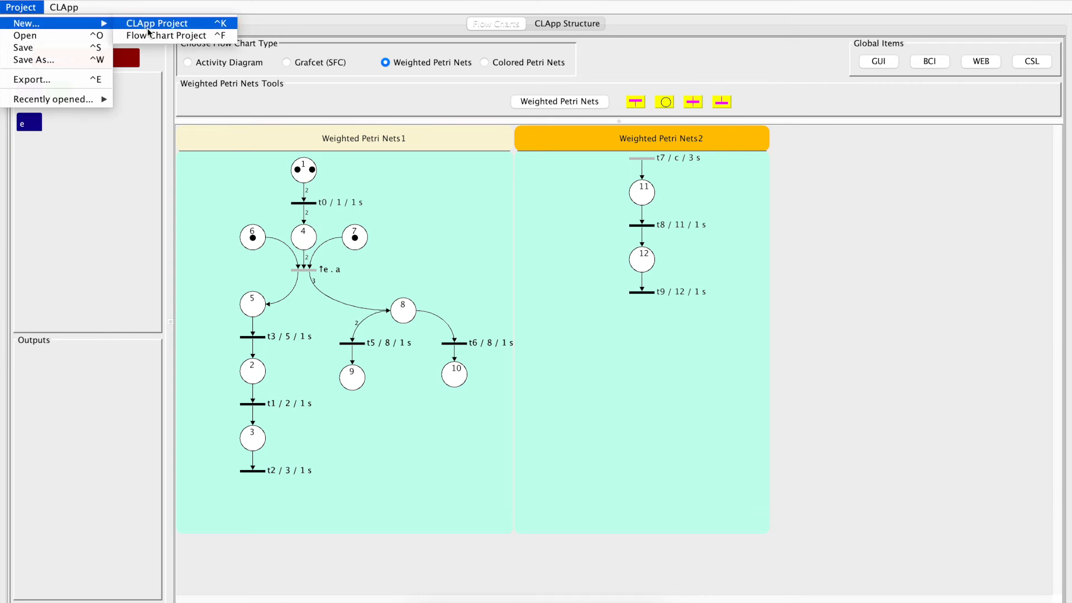
click(149, 36)
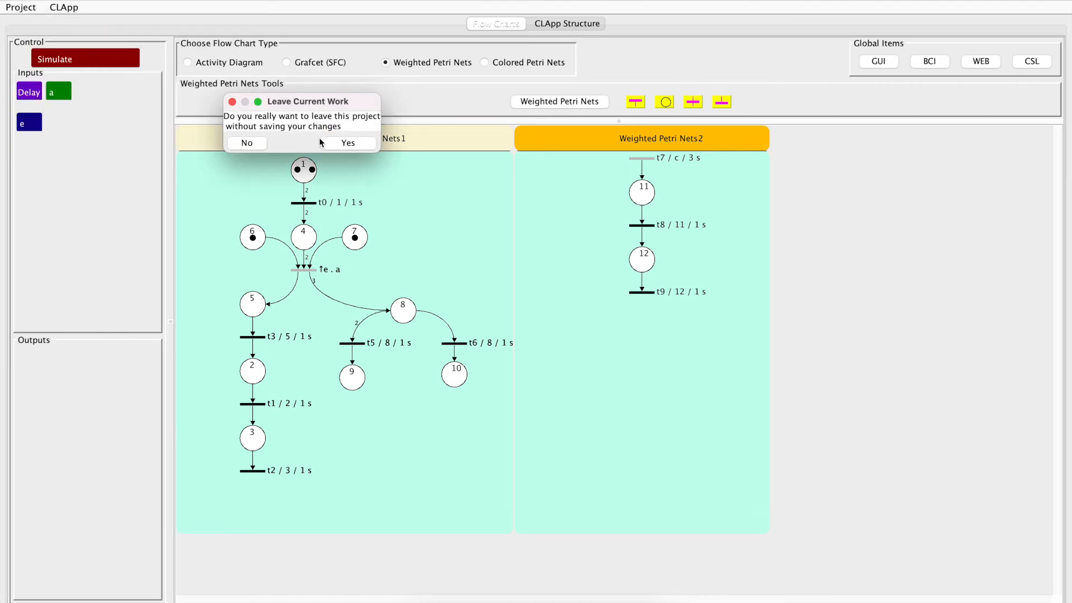
click(340, 143)
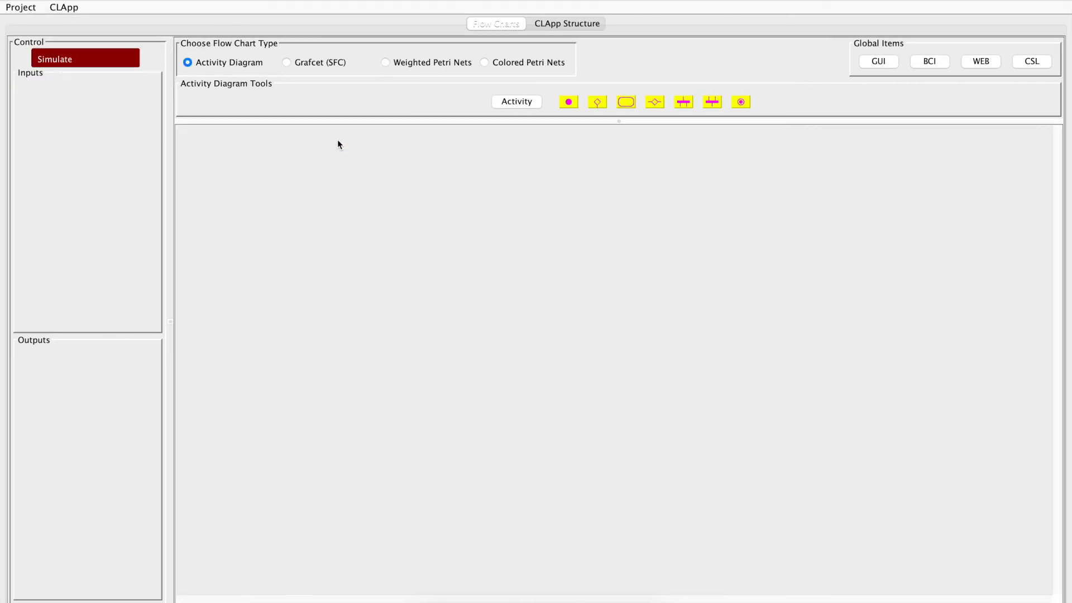
click(500, 61)
click(541, 102)
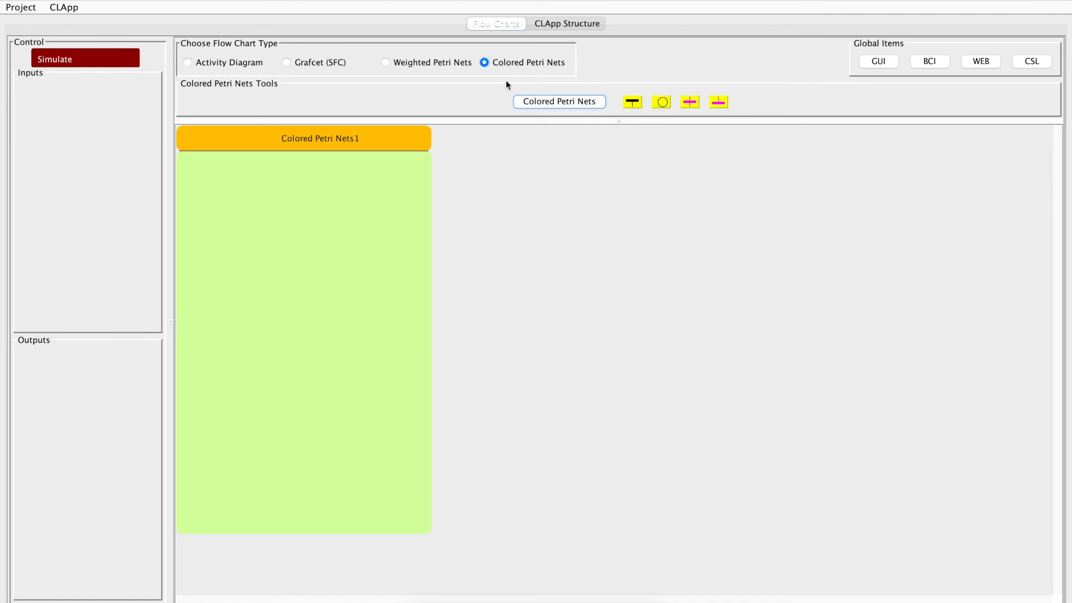
Add two successive places to the colored Petri net, each followed by a transition
click(661, 102)
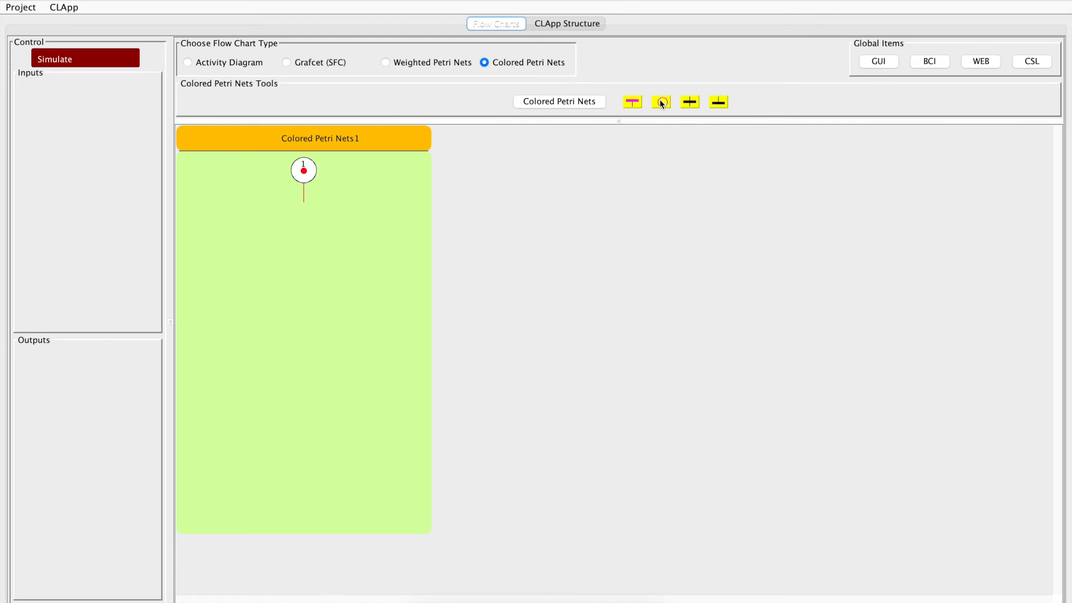
click(691, 103)
click(661, 103)
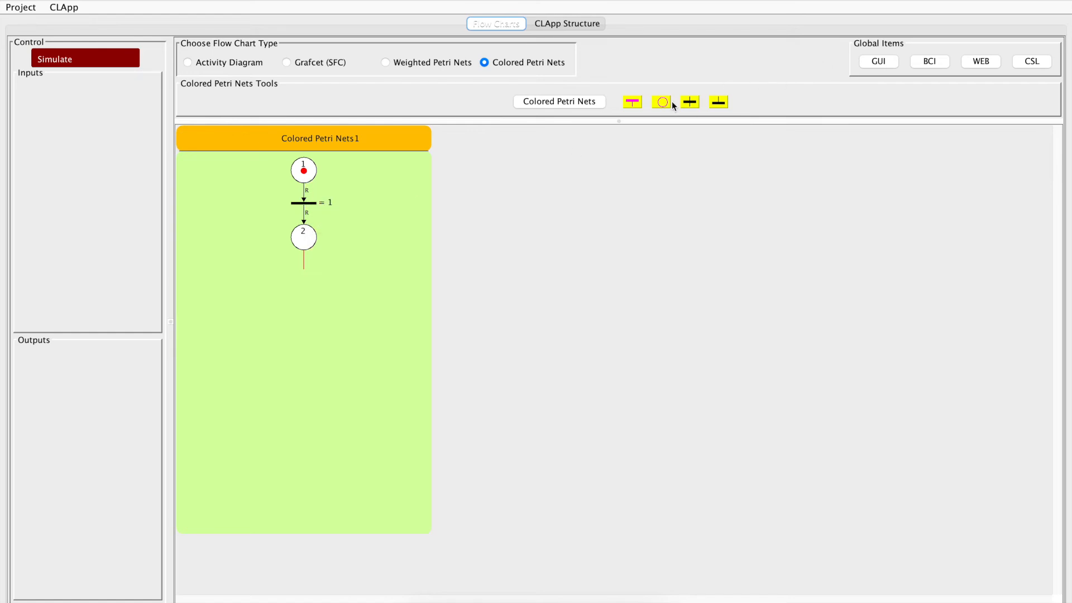
click(691, 102)
Move the last transition to the left of the net and bind it back to place 1
drag(304, 271, 219, 210)
right_click(301, 173)
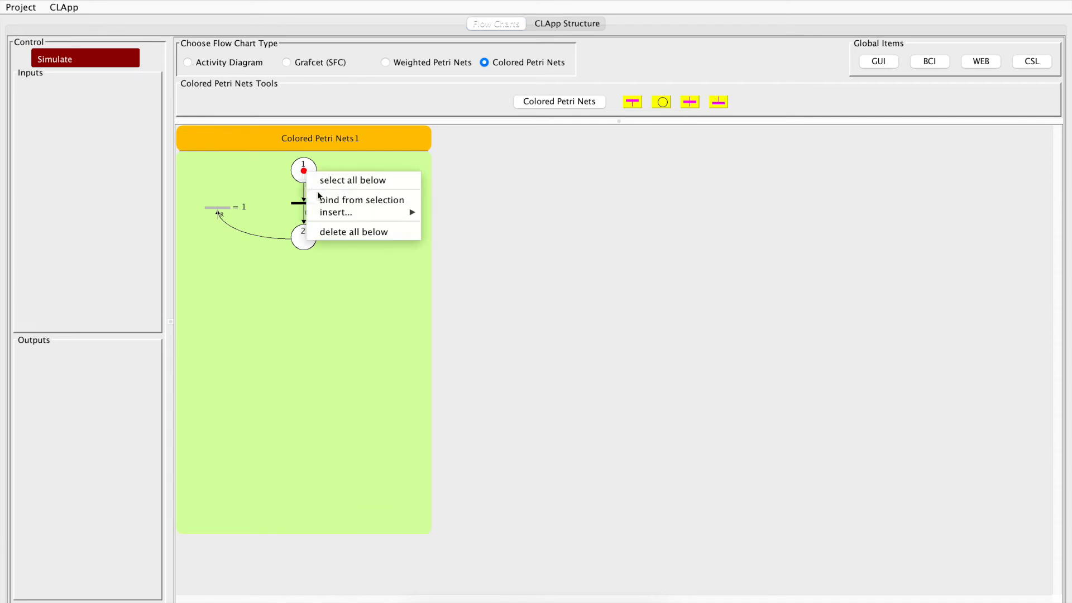
click(330, 199)
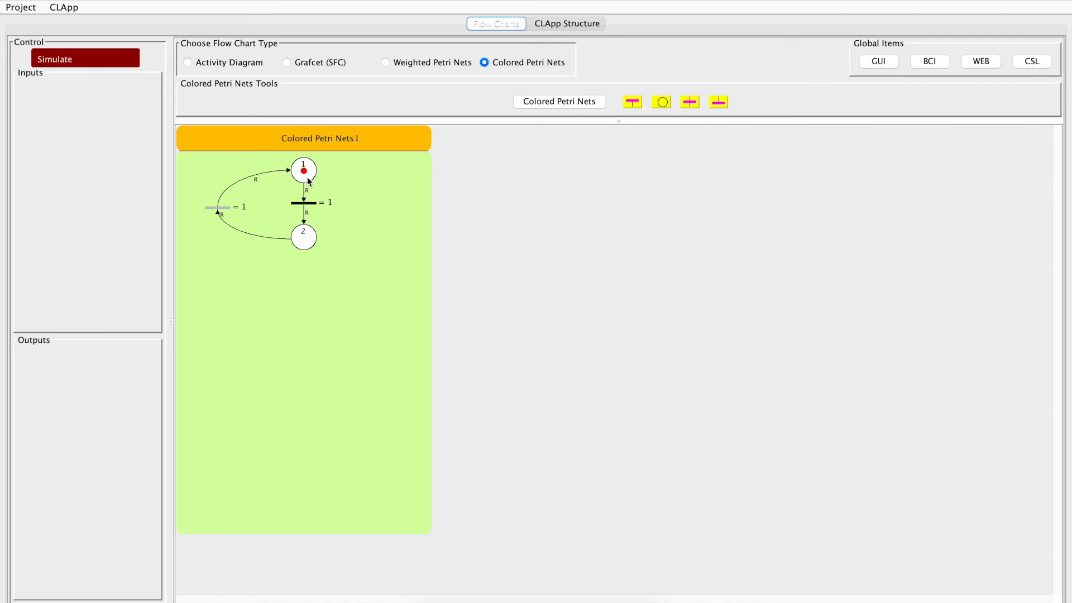
Set the colored Petri net's default transition type to Temporary Delay
double_click(321, 146)
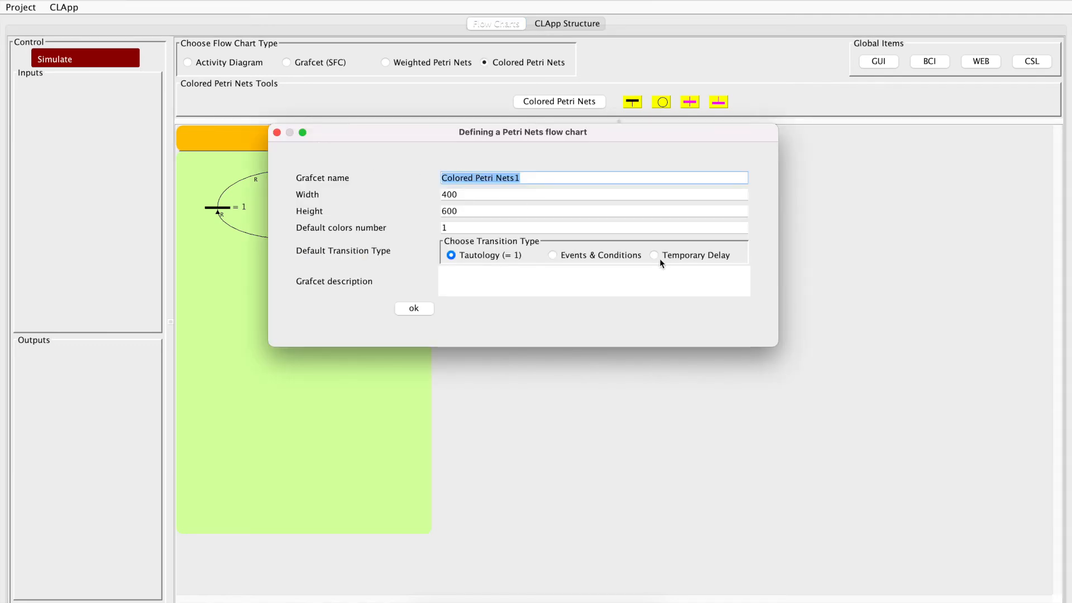
click(655, 255)
click(411, 309)
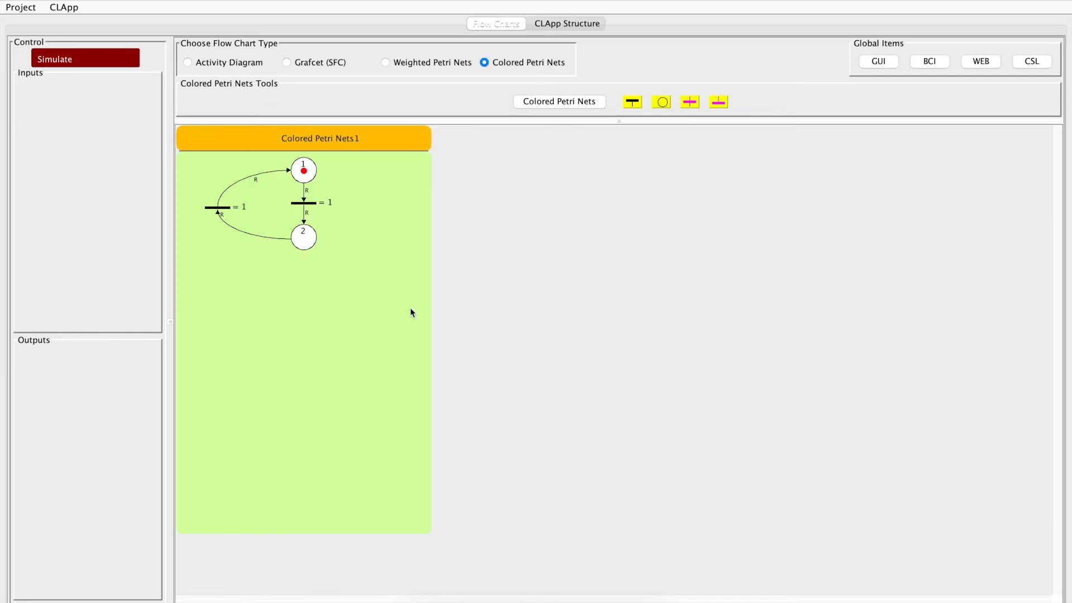
Make the transition between places 1 and 2 a 1-second temporary delay on step 1, with down weighting of red 0 and blue 1
double_click(304, 204)
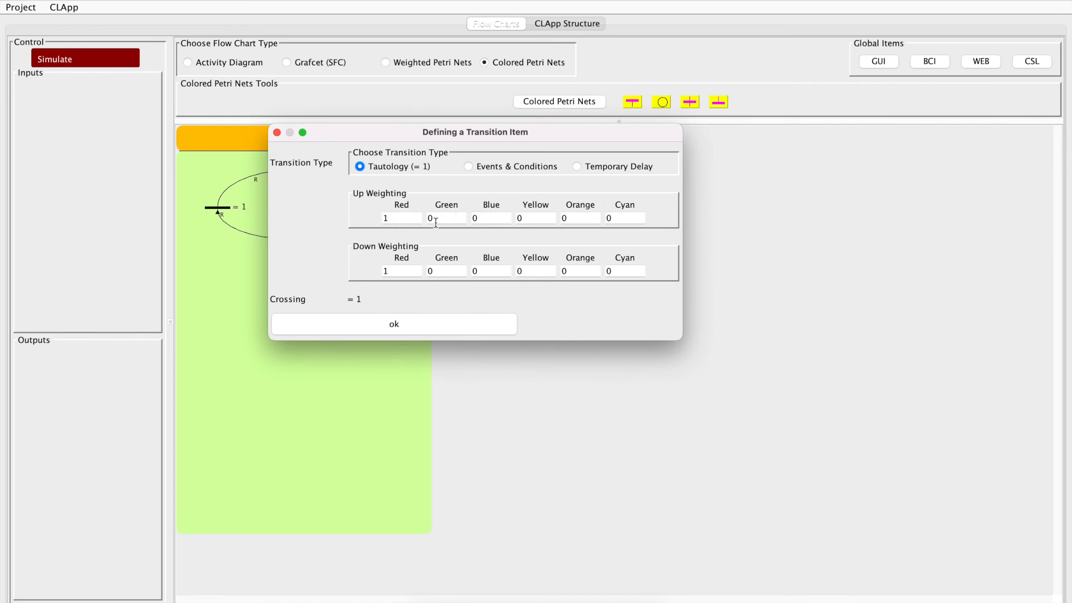
click(577, 167)
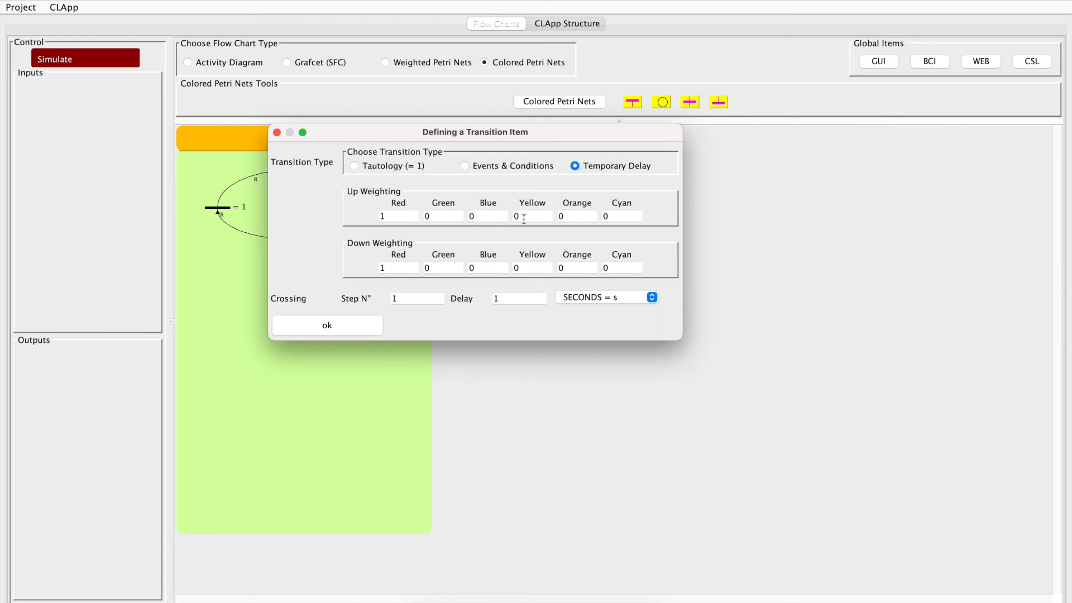
click(388, 215)
drag(365, 132, 507, 121)
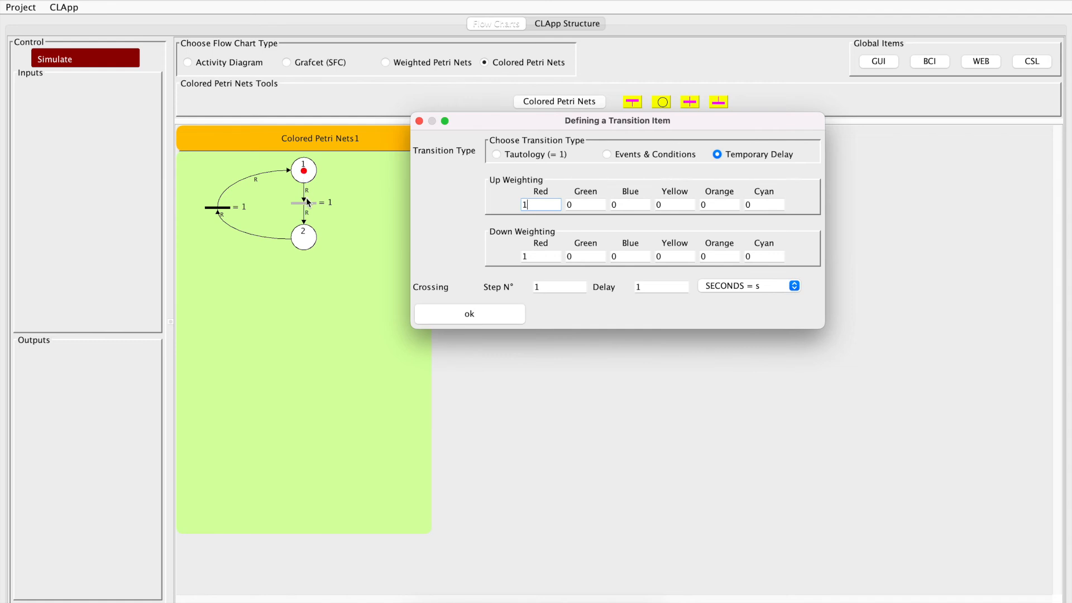
click(535, 255)
text(0)
click(635, 256)
text(1)
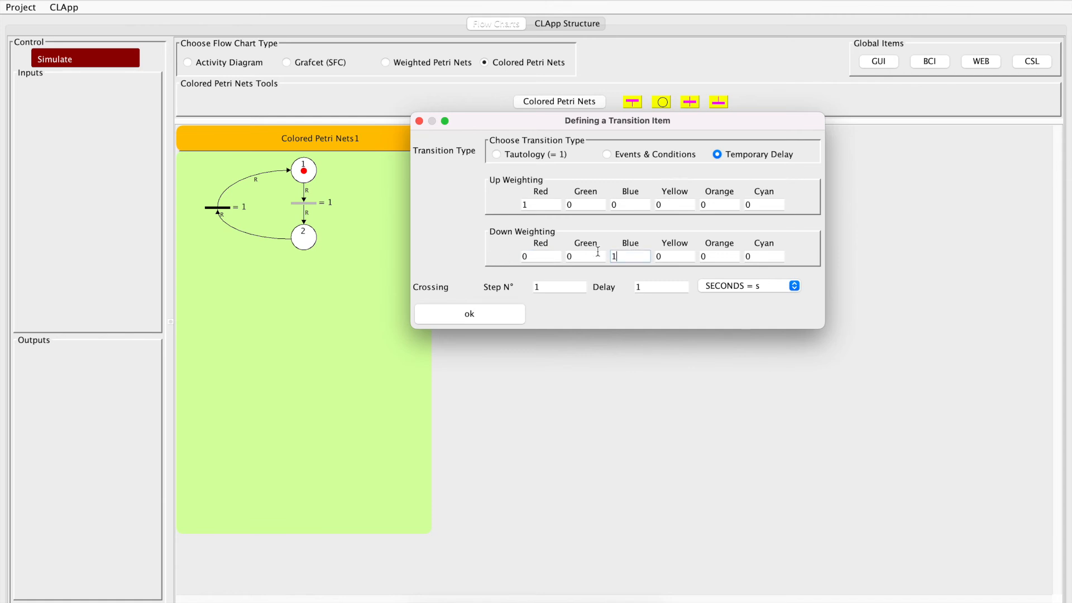
click(480, 313)
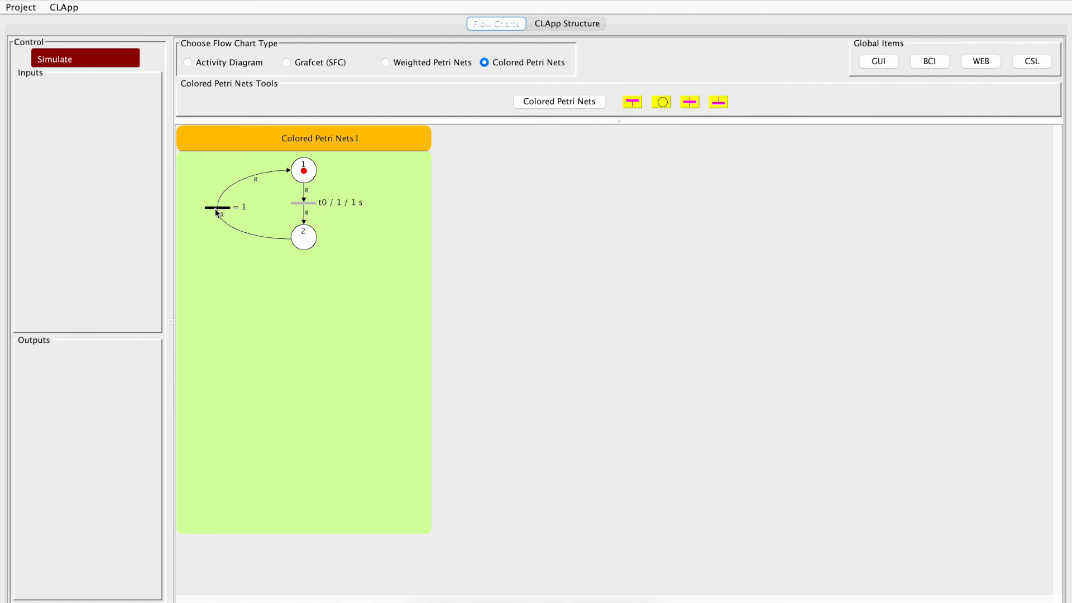
Make the return transition a 1-second temporary delay on step 2, with up and down weighting of red 0 and blue 1, and simulate the net
double_click(215, 207)
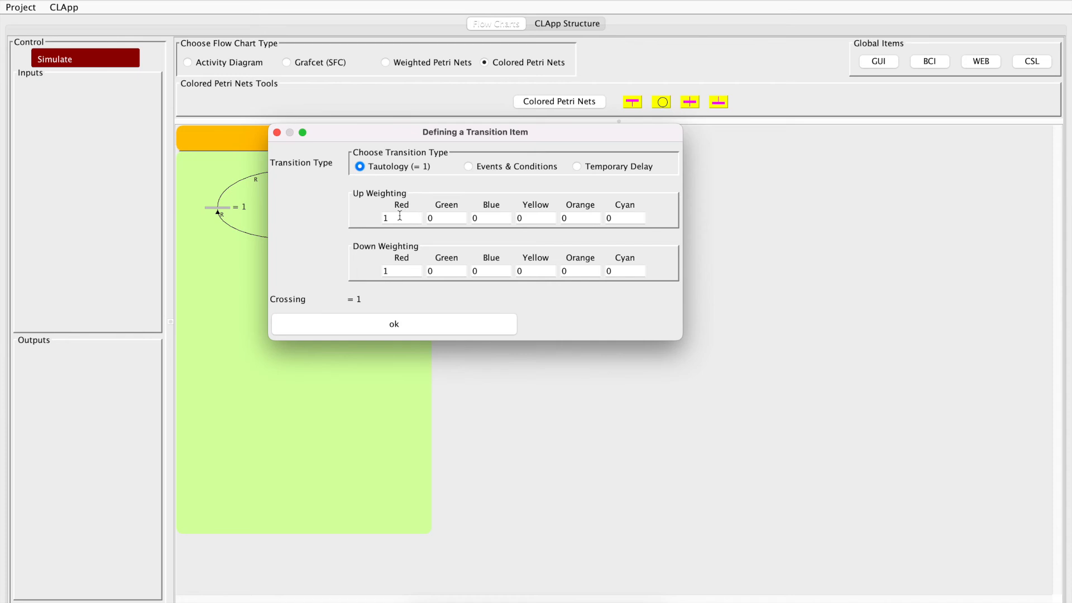
click(576, 166)
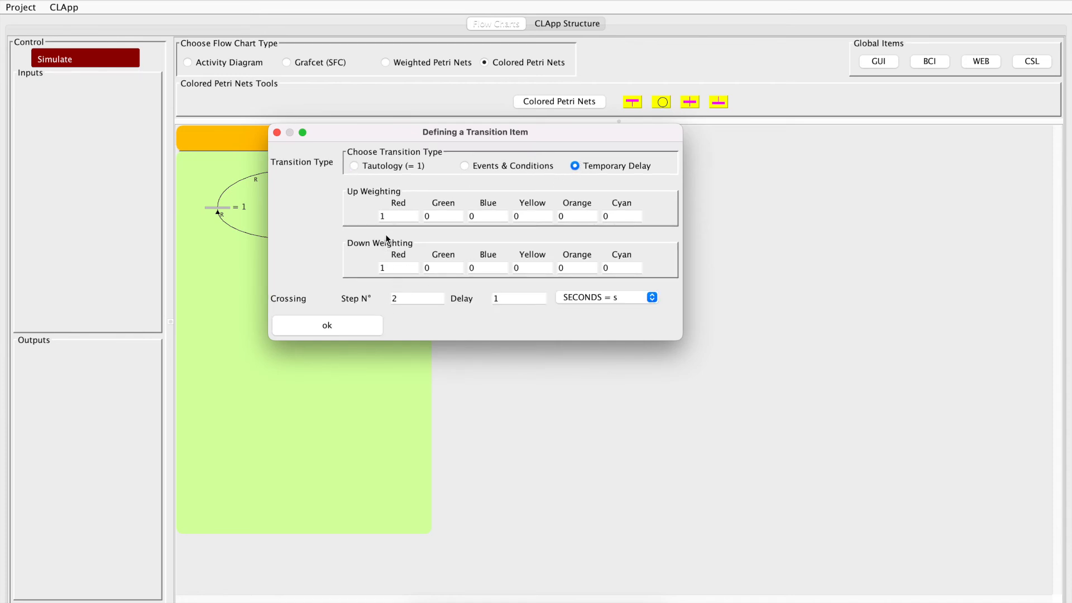
drag(395, 216, 371, 217)
text(0)
drag(475, 216, 465, 216)
text(1)
click(473, 268)
text(1)
click(385, 268)
click(340, 323)
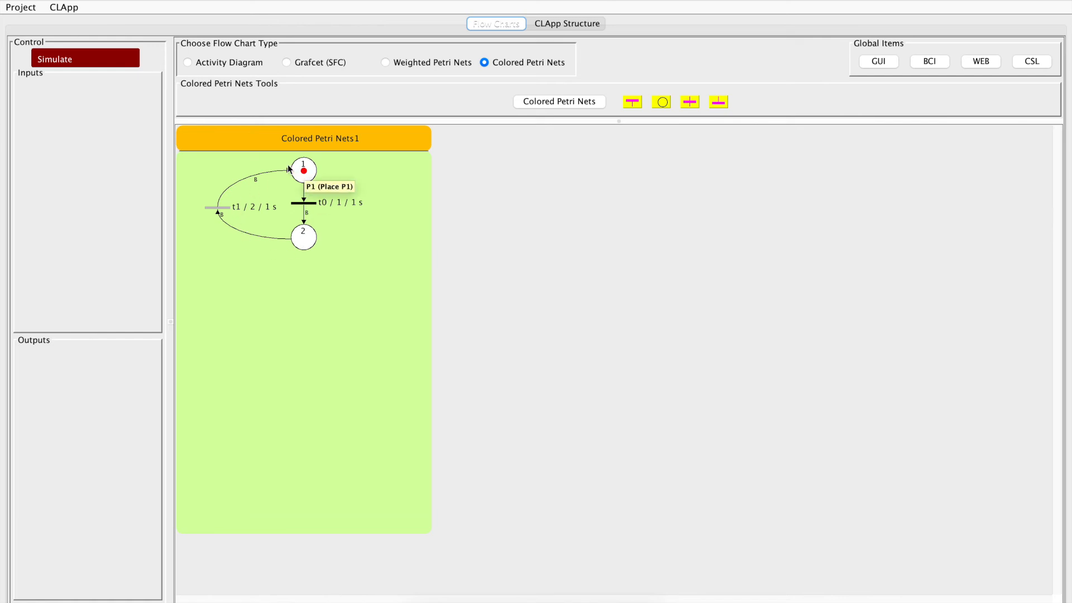
click(112, 59)
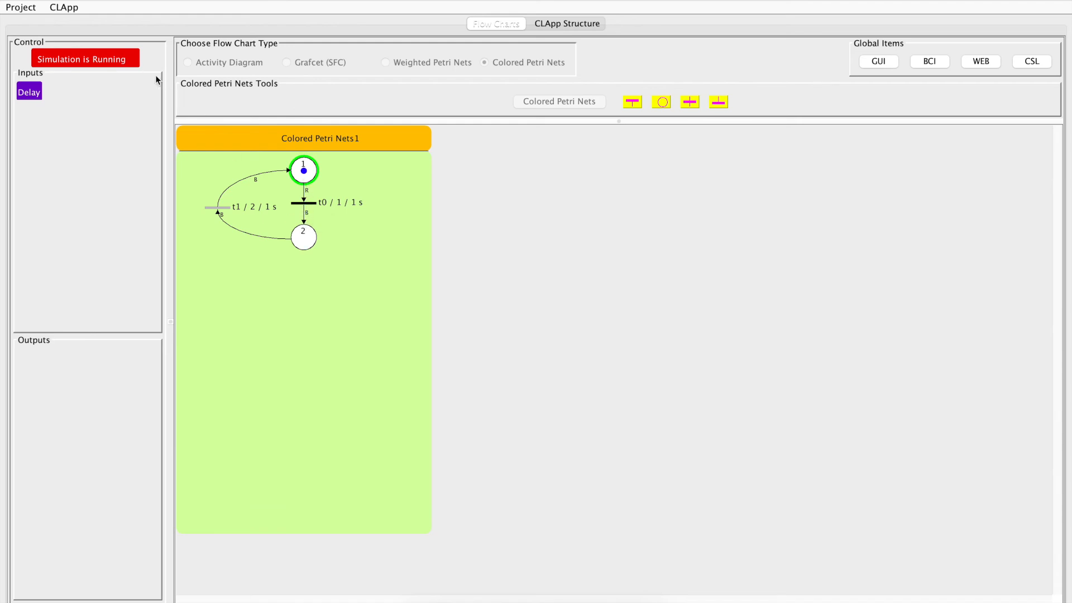
click(127, 61)
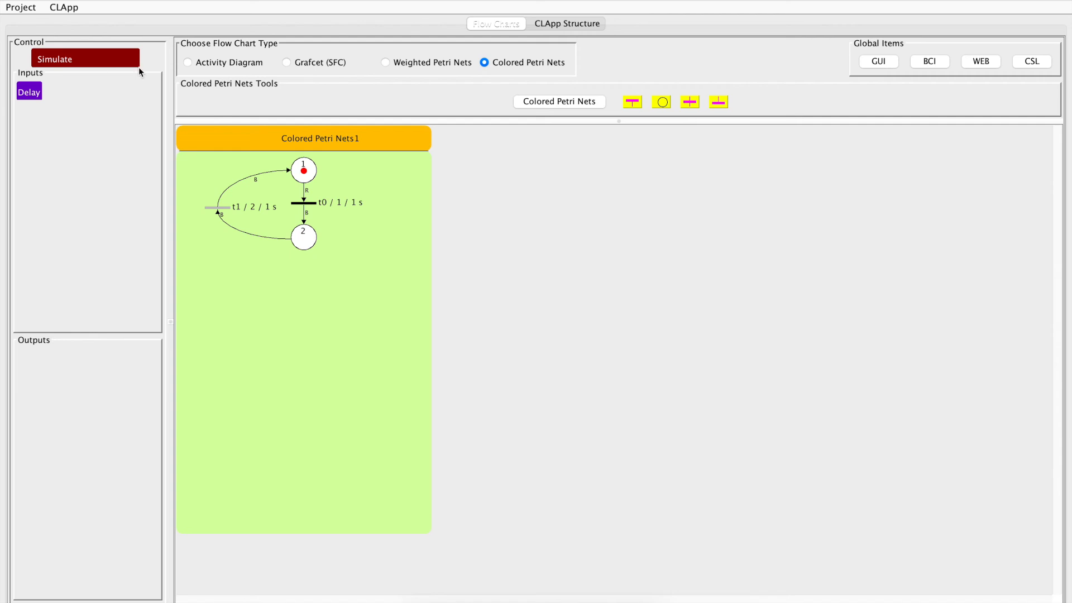
Insert an alternative transition branch from place 1 of the colored Petri net
right_click(314, 173)
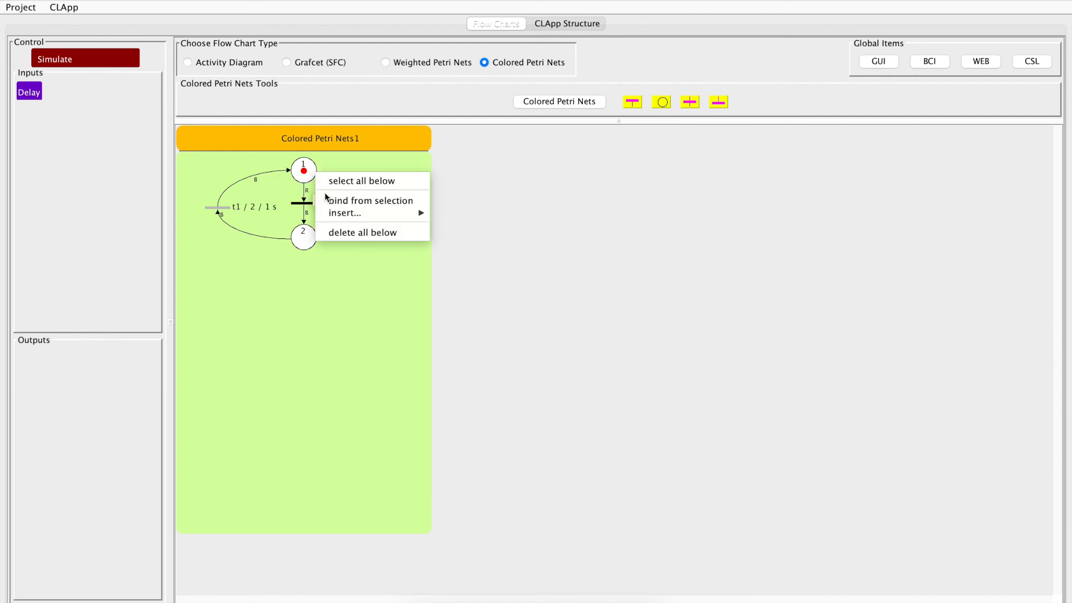
mouse_move(333, 211)
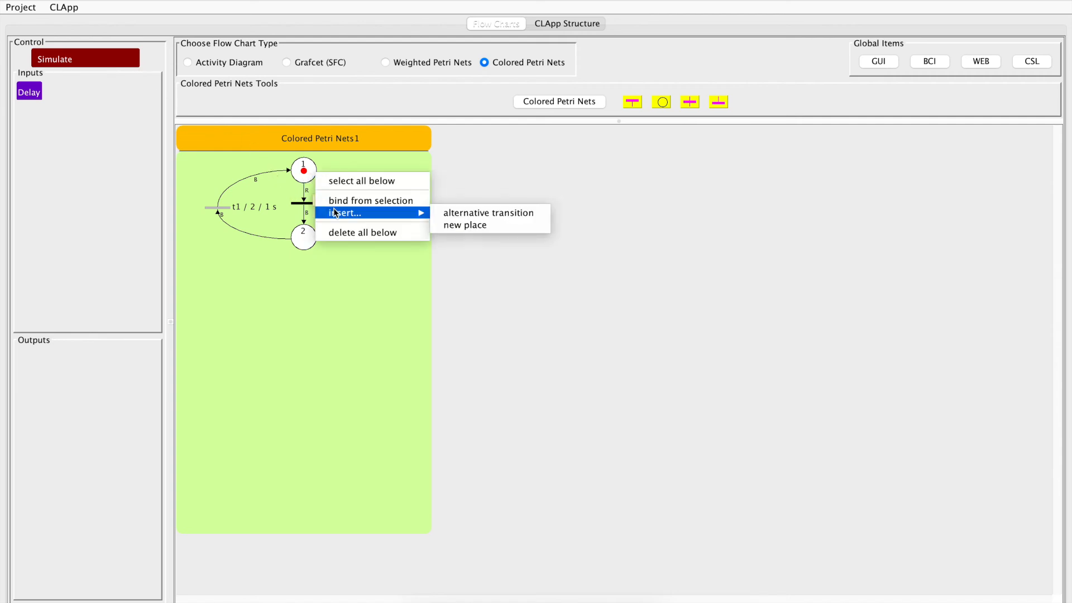
click(461, 217)
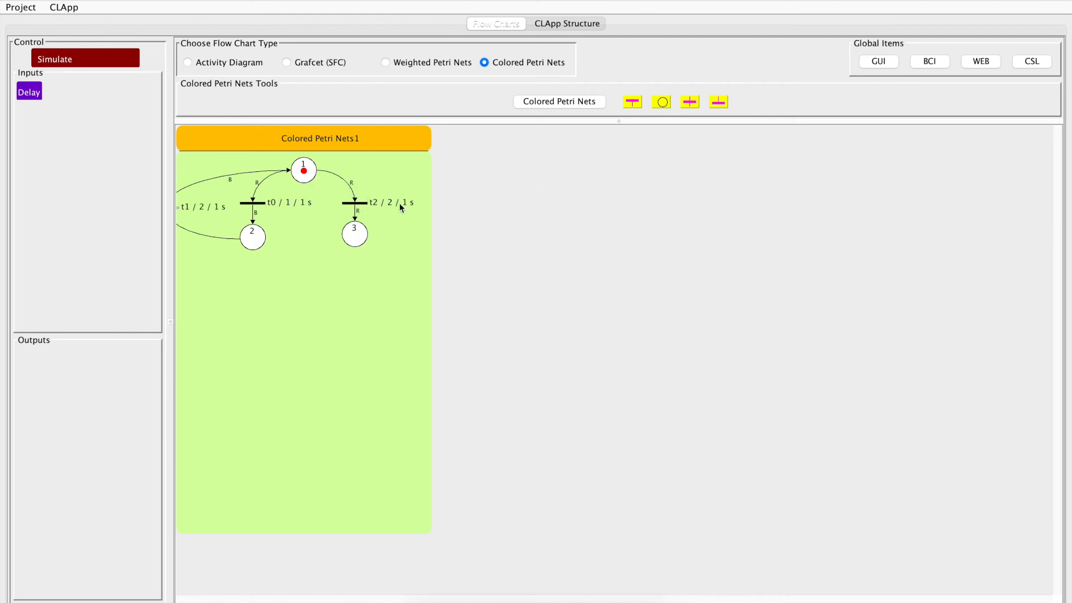
Add a transition after place 3, move it to the right of the net and bind it back to place 1
click(358, 234)
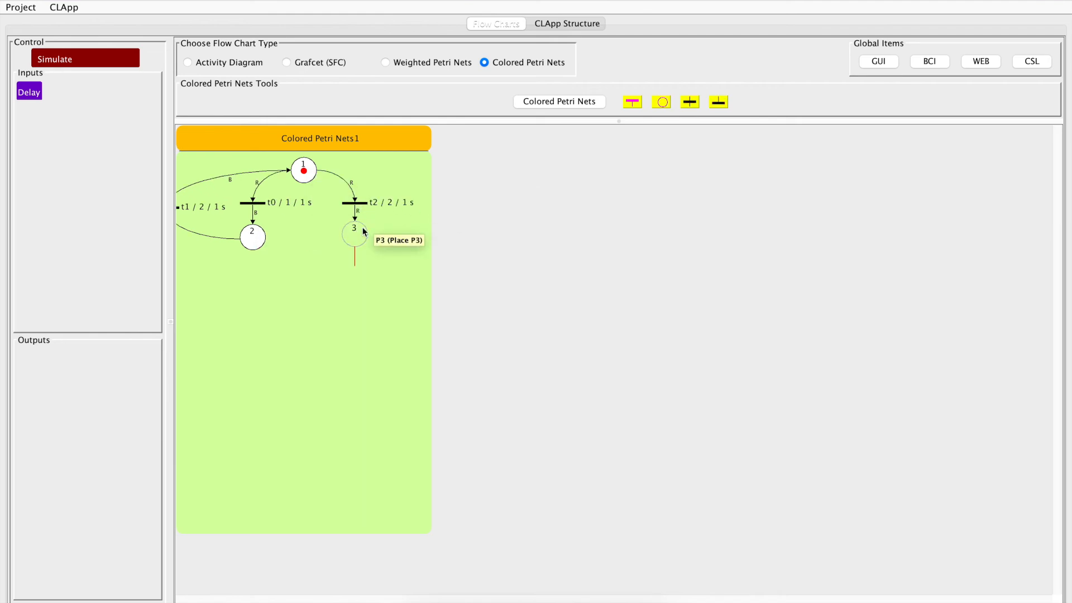
click(690, 103)
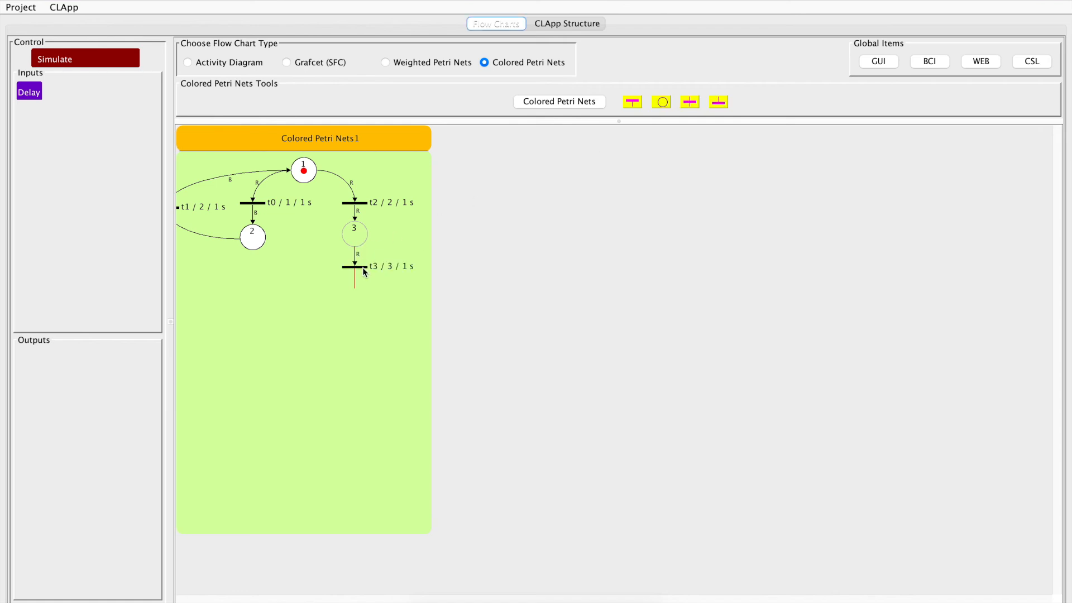
click(363, 270)
drag(371, 269, 464, 204)
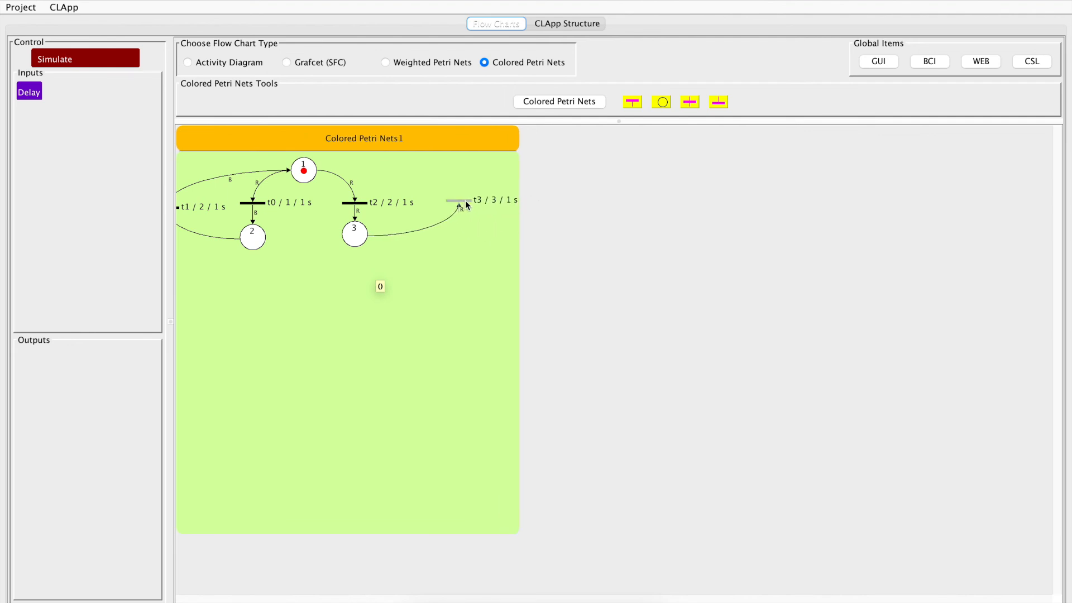
right_click(303, 170)
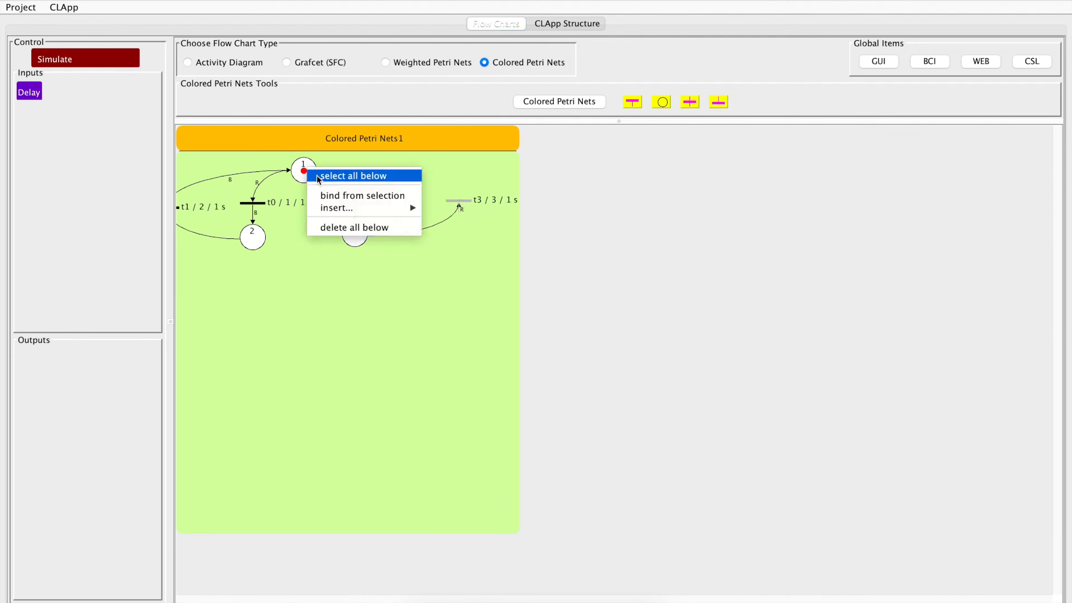
click(339, 196)
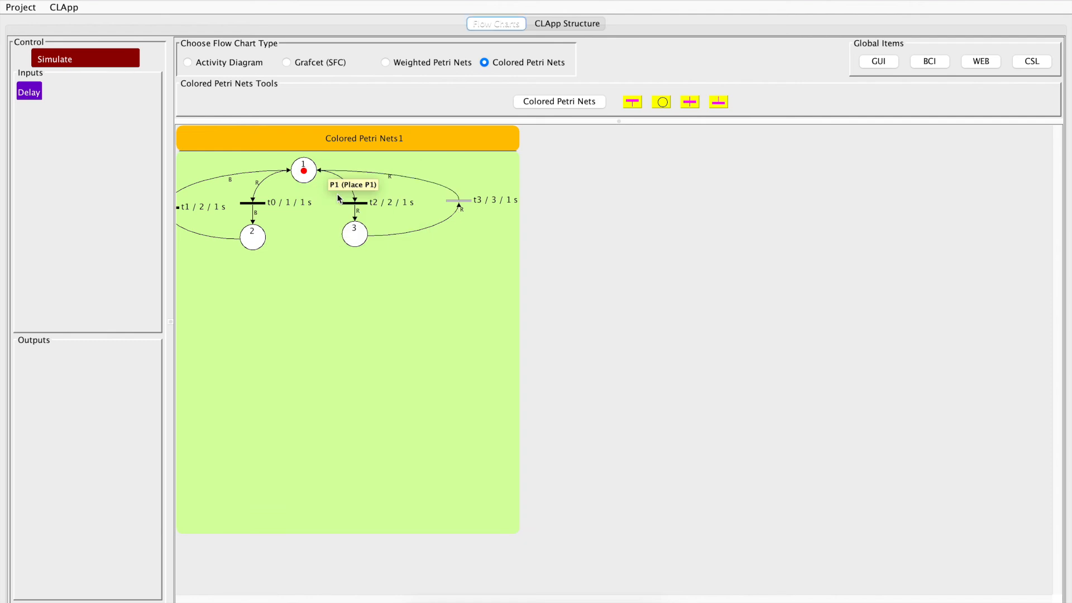
Select everything from place 1 downward and shift the whole net down and to the right within its chart
right_click(314, 167)
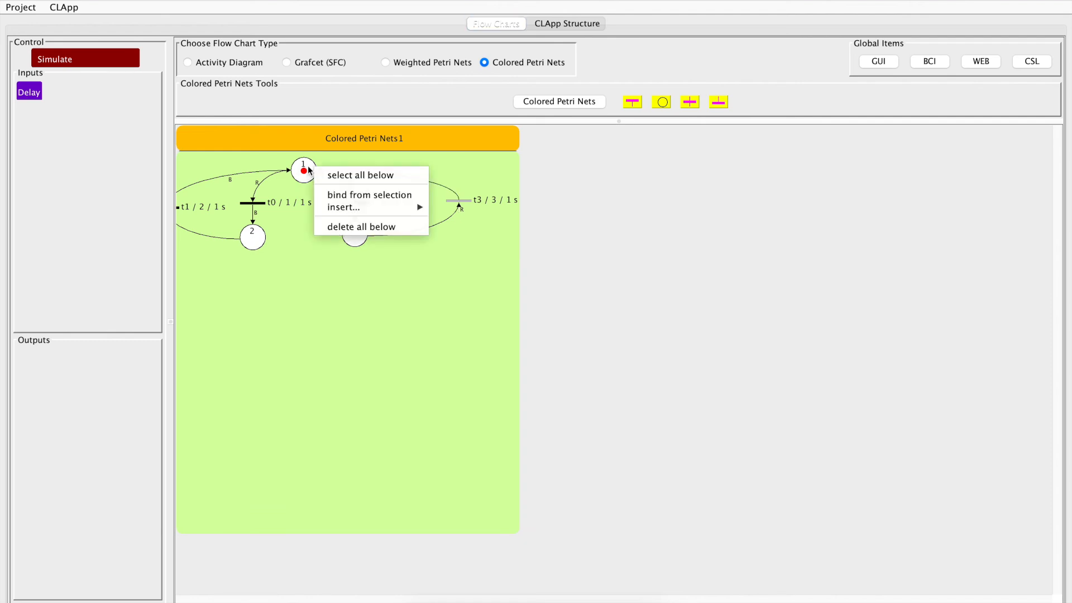
click(342, 175)
drag(408, 219, 356, 208)
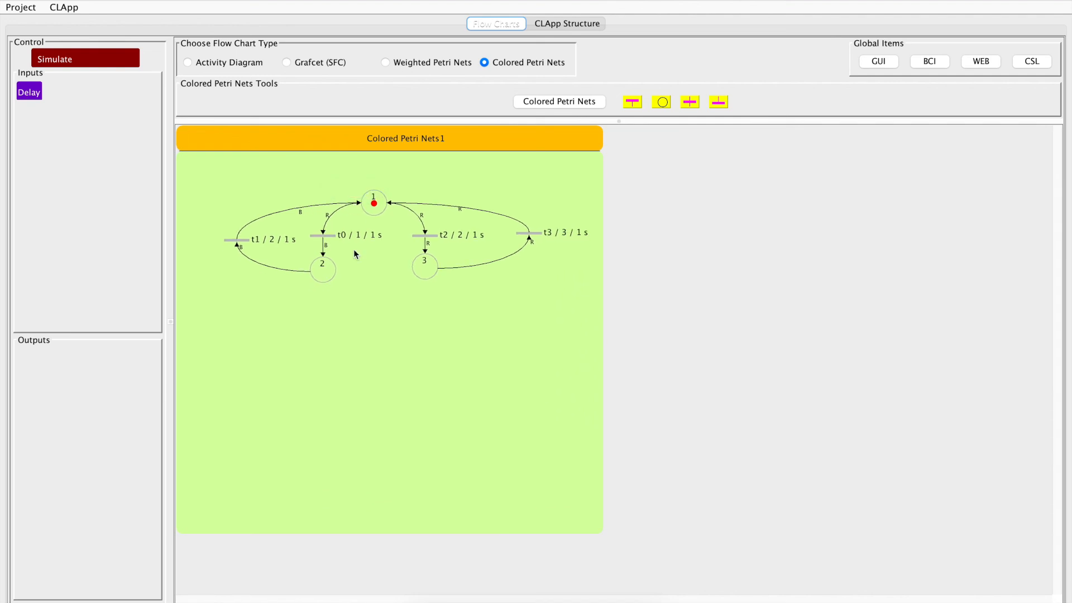
click(370, 270)
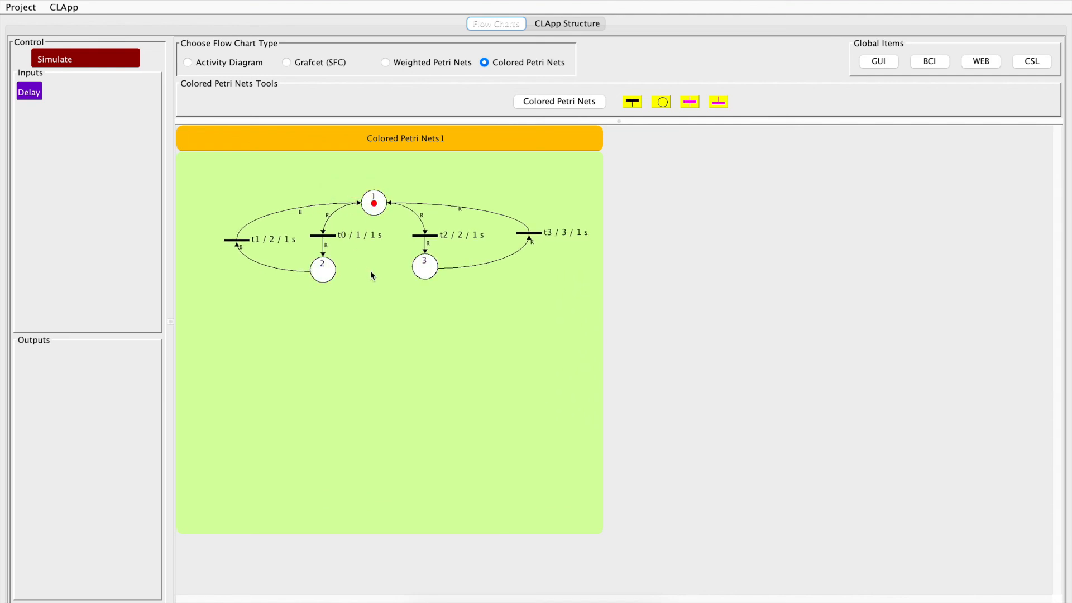
Set the transition between places 1 and 3 to up weighting red 0 and blue 1 on step 1, and simulate the net
click(428, 239)
double_click(428, 240)
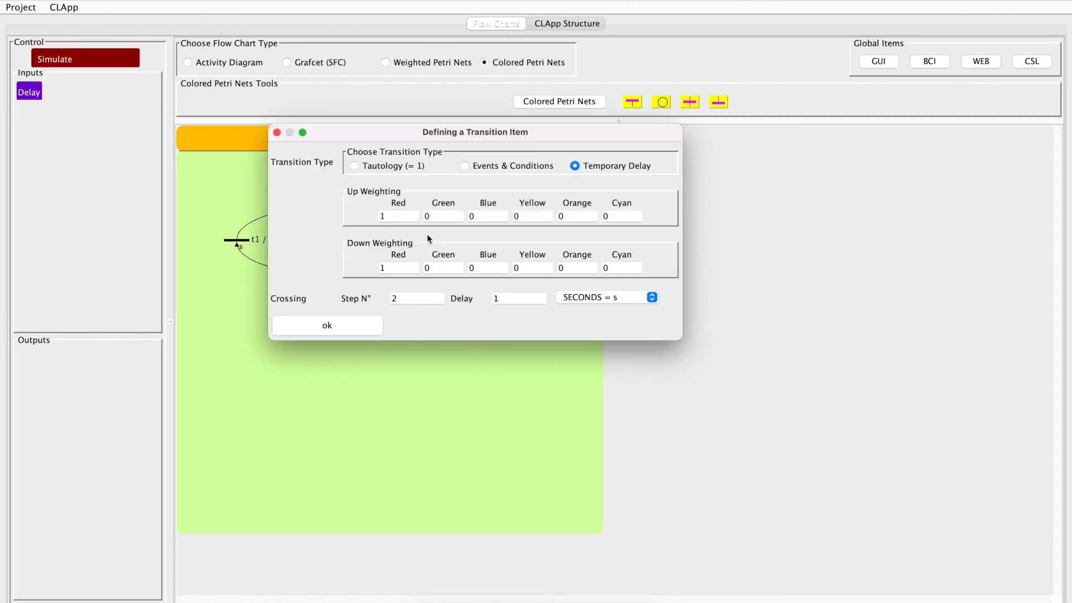
text(0)
click(481, 216)
drag(405, 132, 452, 329)
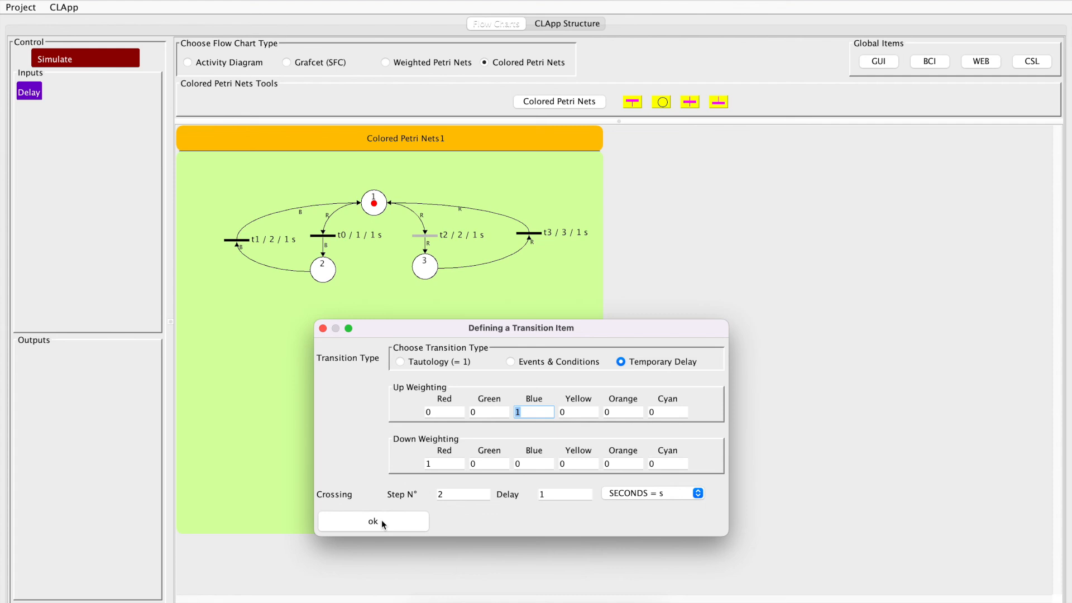
double_click(439, 494)
text(1)
click(389, 525)
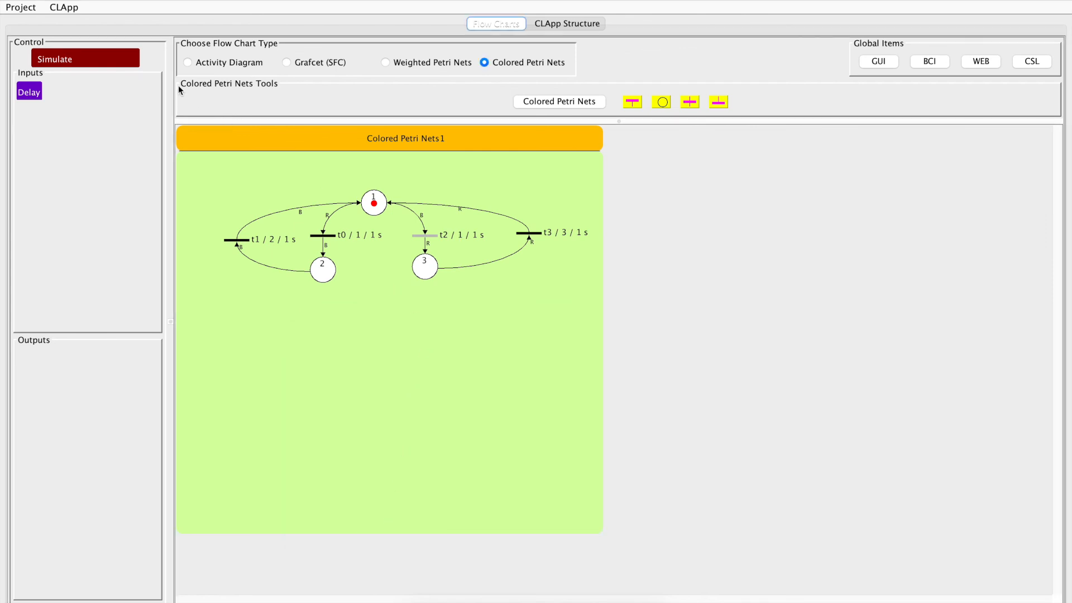
click(99, 61)
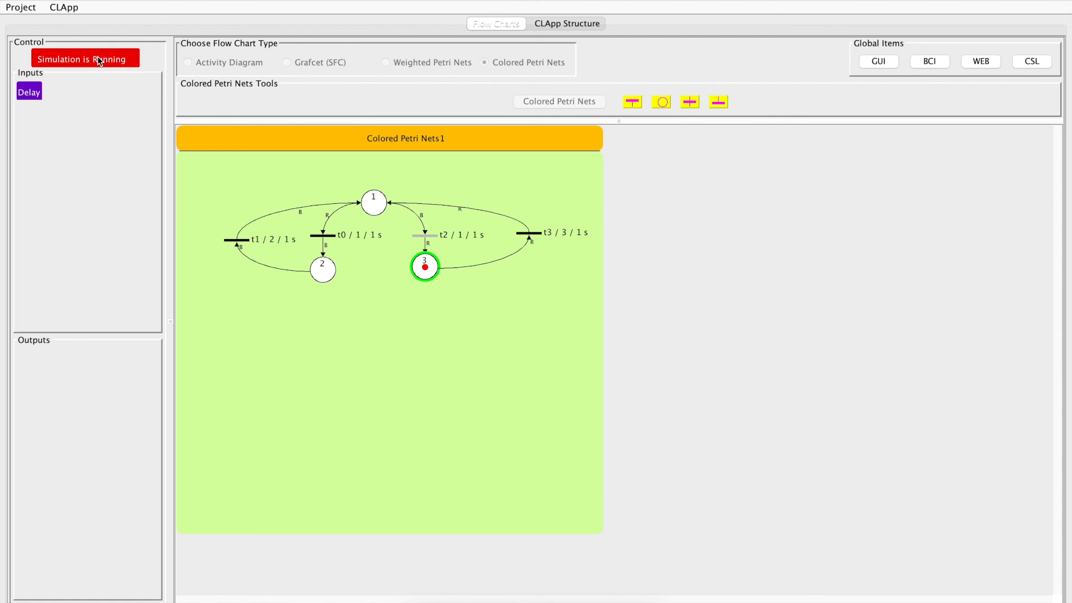
click(94, 53)
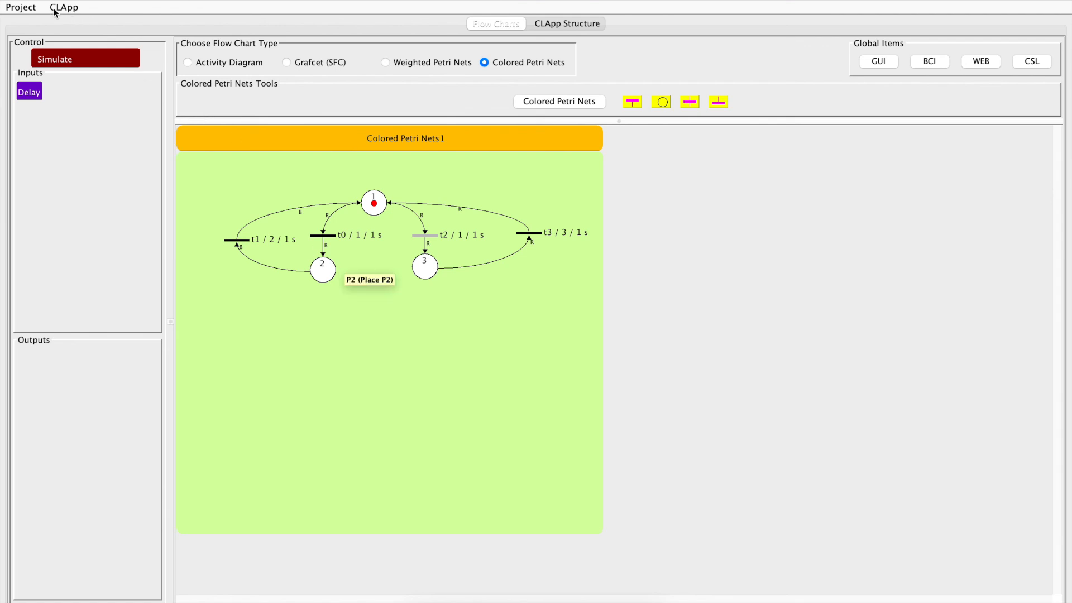
Open the colored Petri nets example project from clapp/Examples/0_tests, discarding the unsaved changes
click(26, 8)
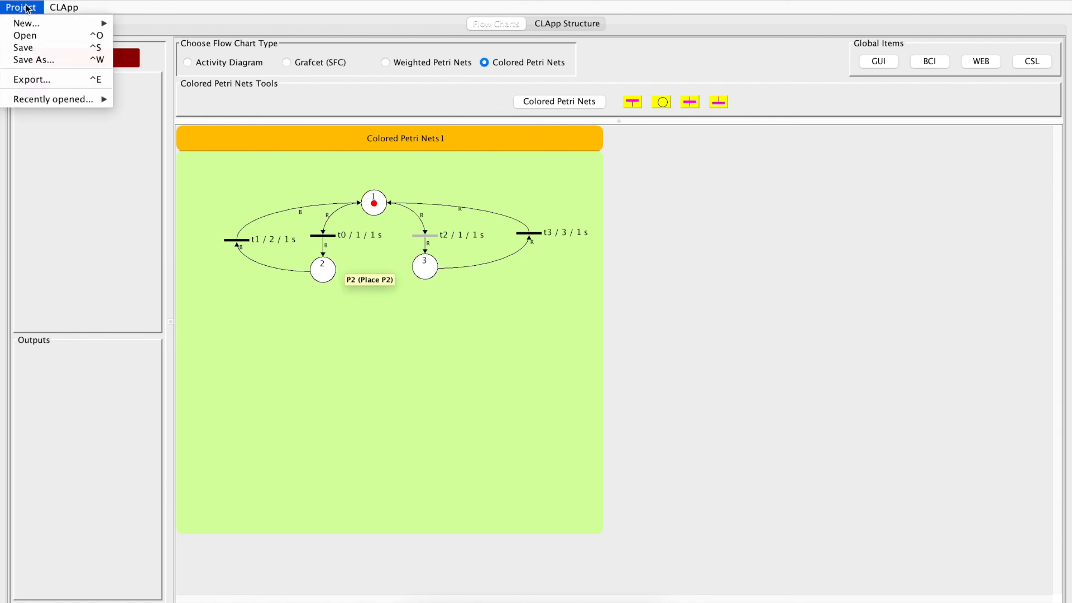
click(26, 36)
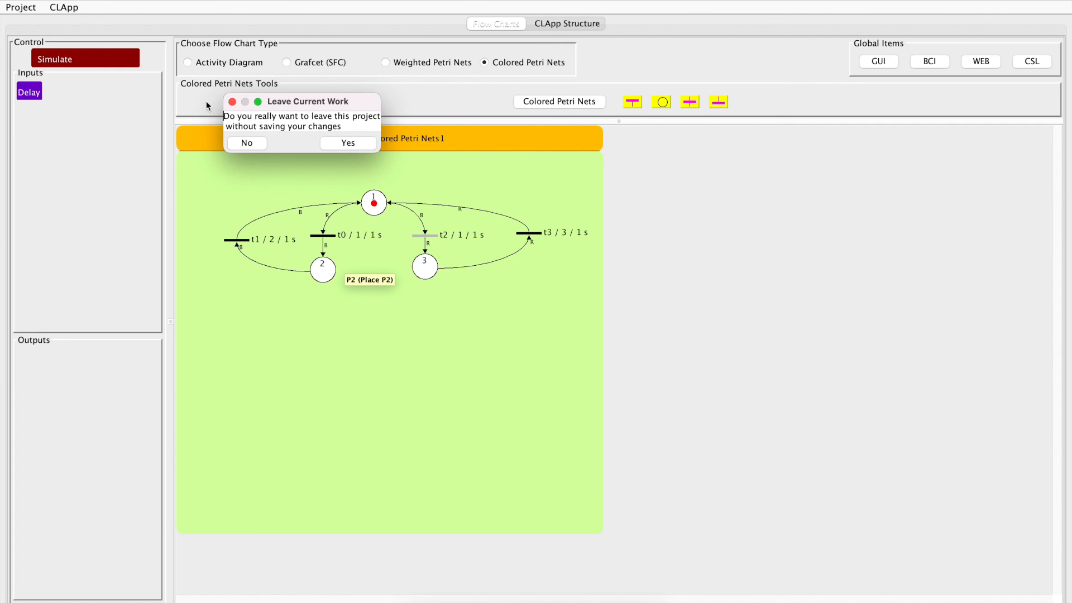
click(348, 144)
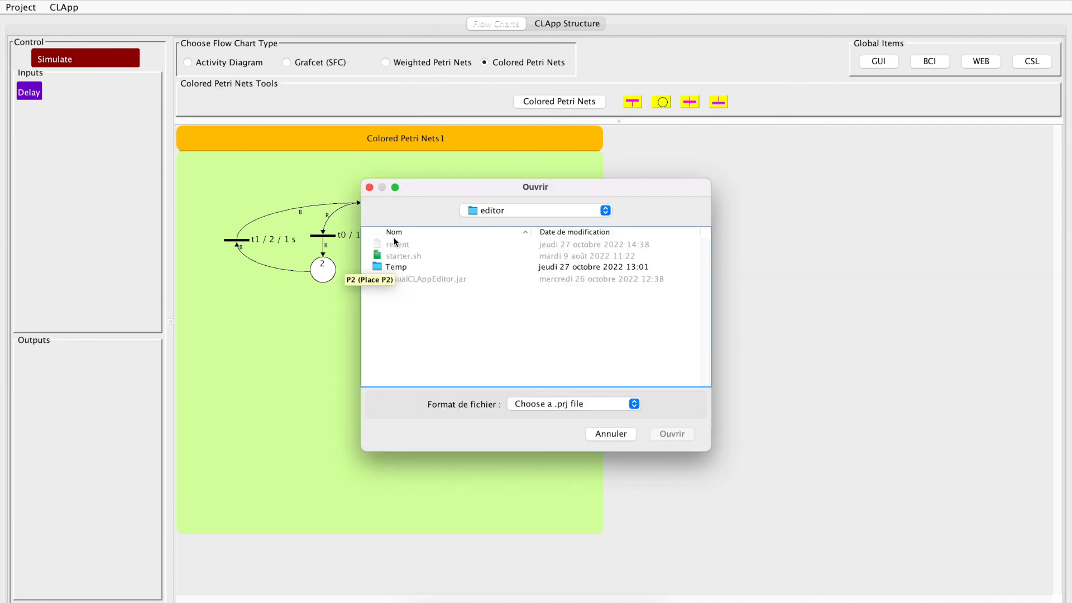
click(477, 210)
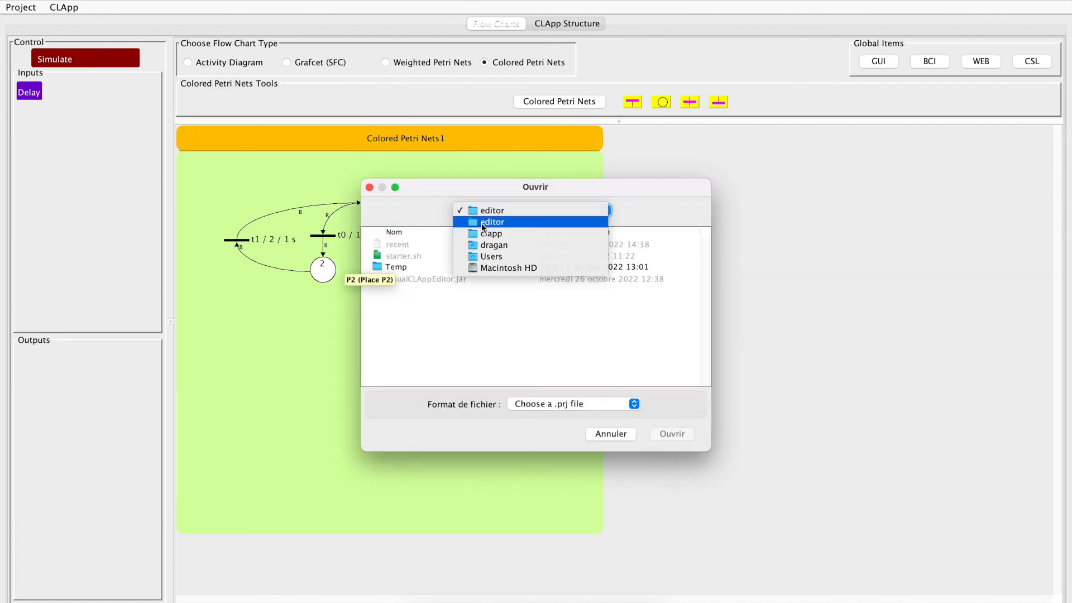
click(483, 232)
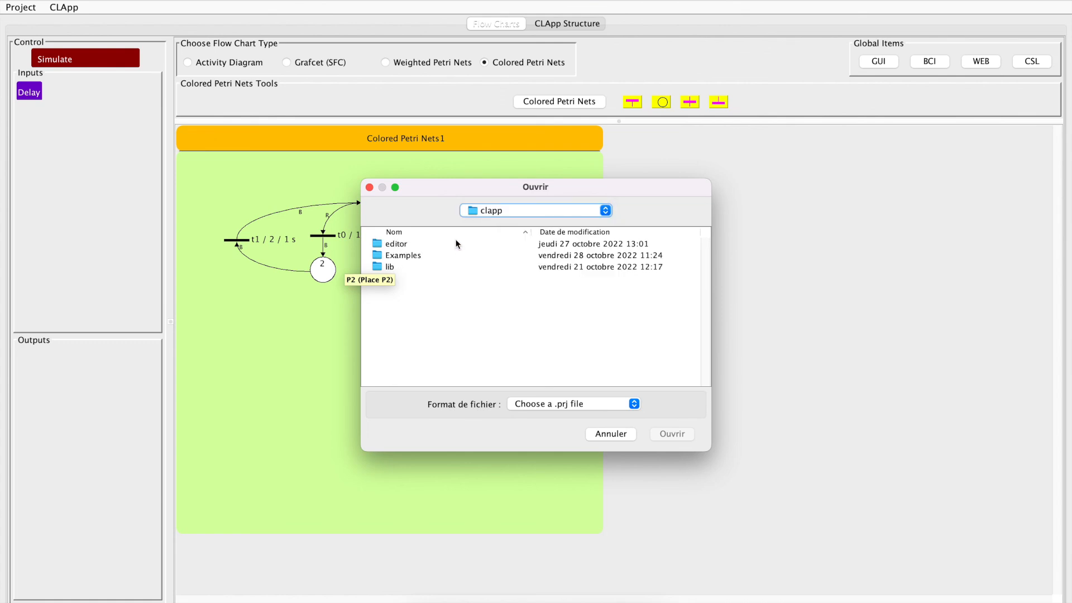
double_click(405, 255)
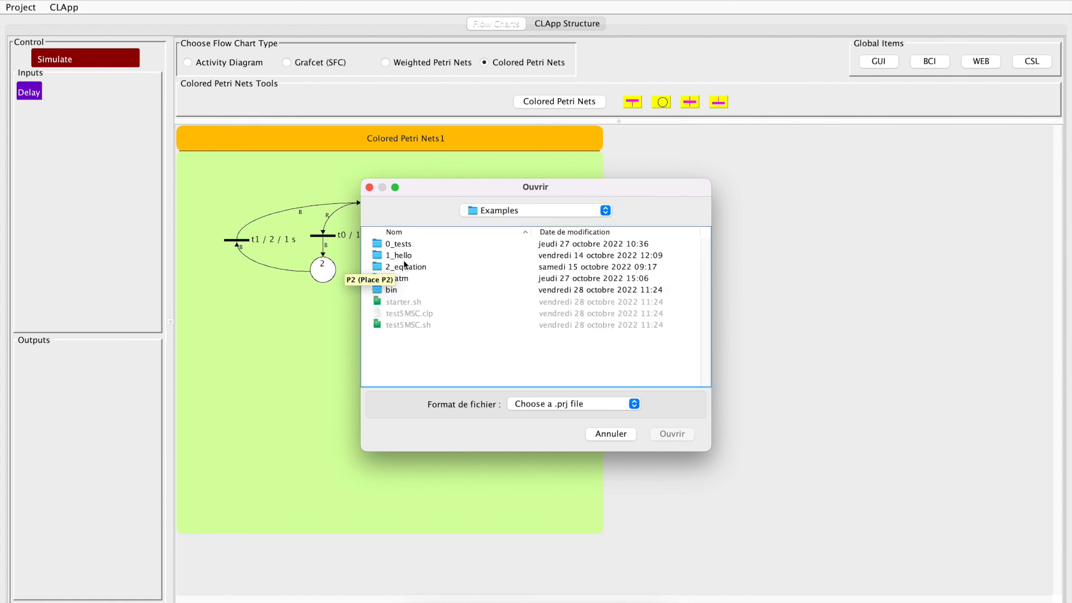
double_click(403, 243)
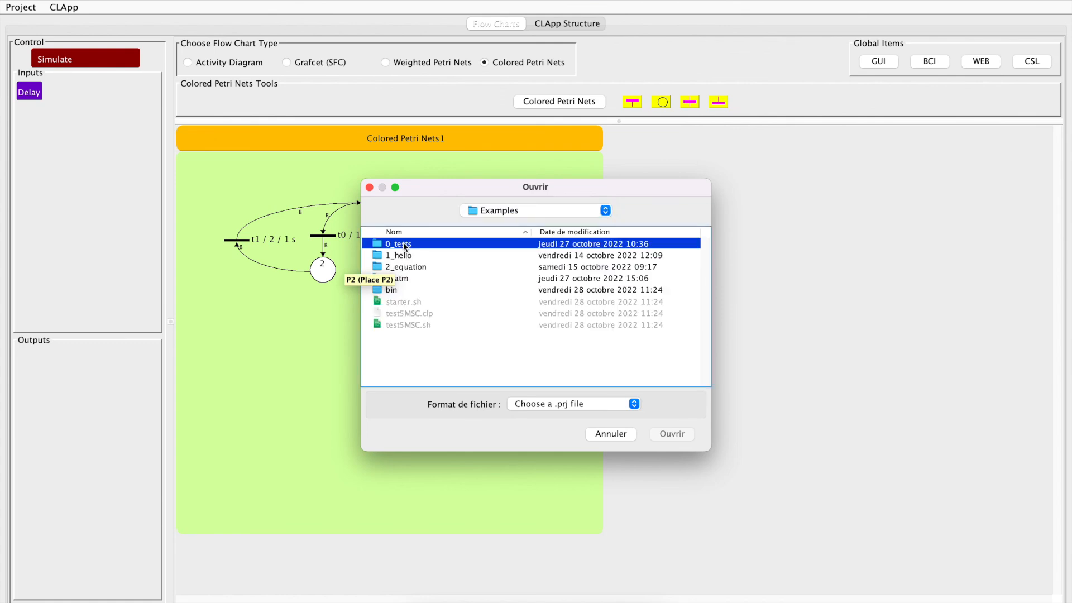
double_click(399, 351)
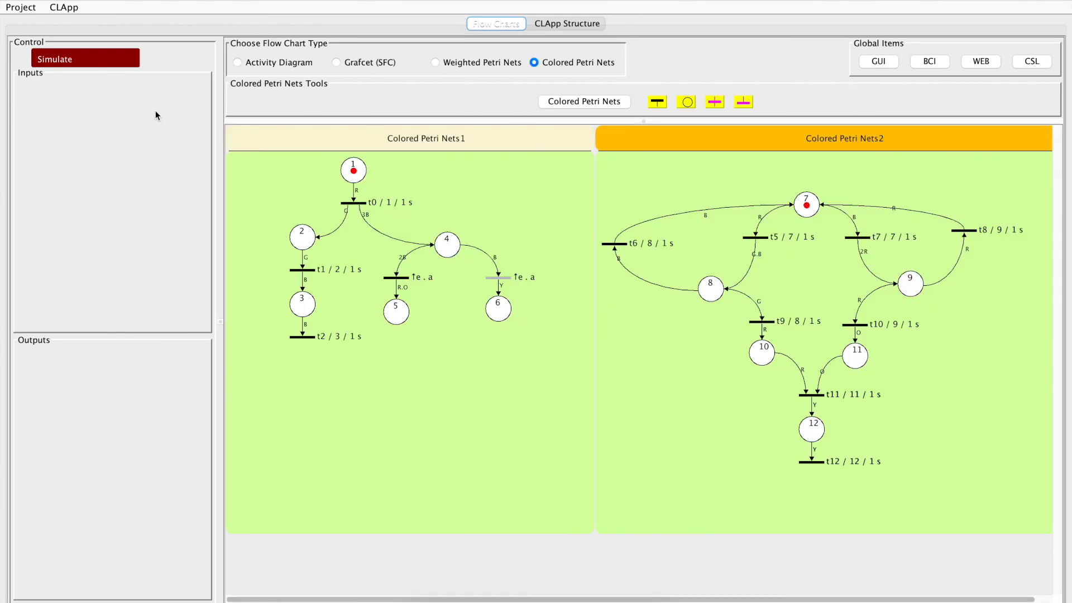
Deactivate the Colored Petri Nets1 chart and run a simulation of Colored Petri Nets2, stopping it after a while
click(304, 143)
right_click(305, 143)
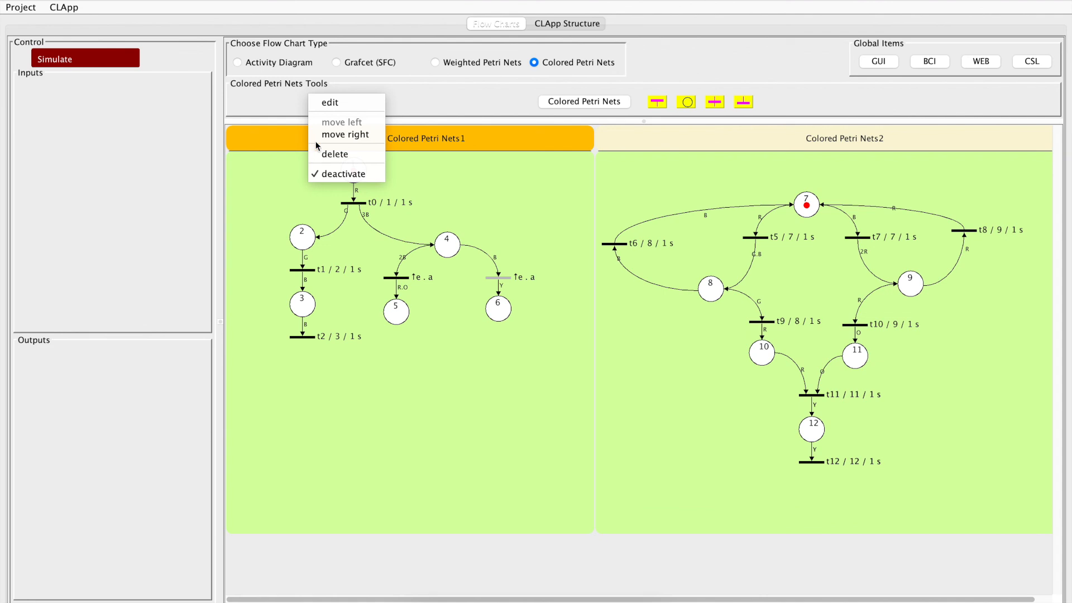
click(328, 174)
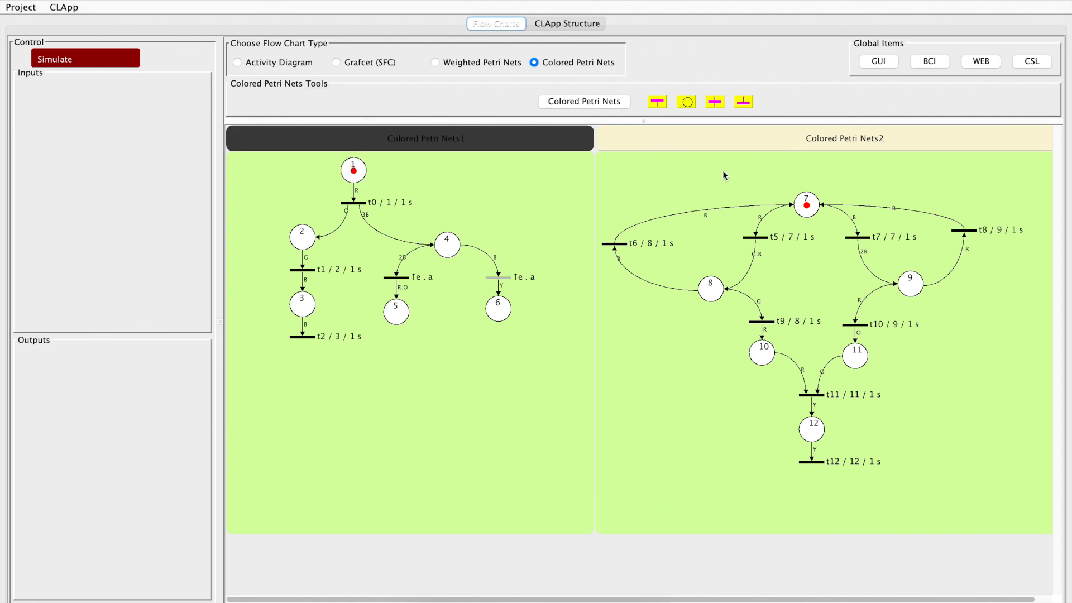
click(622, 145)
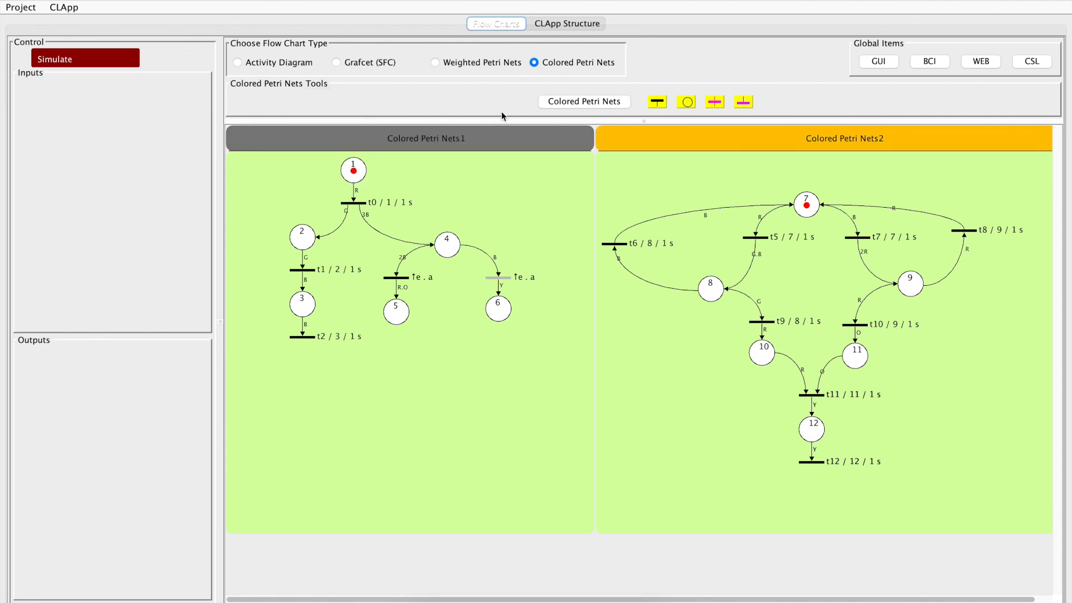
click(50, 58)
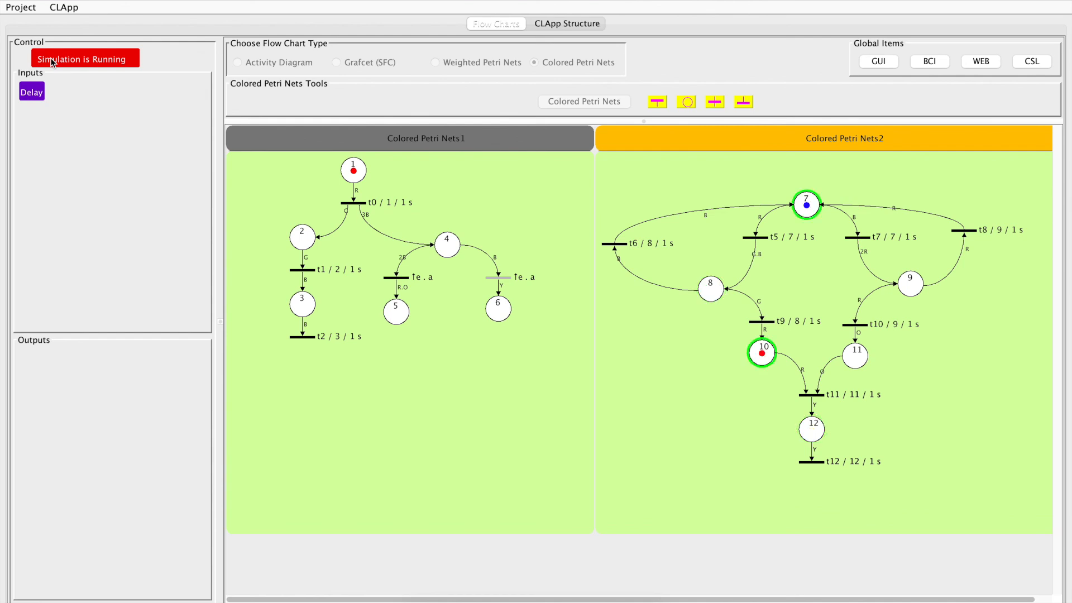
click(84, 59)
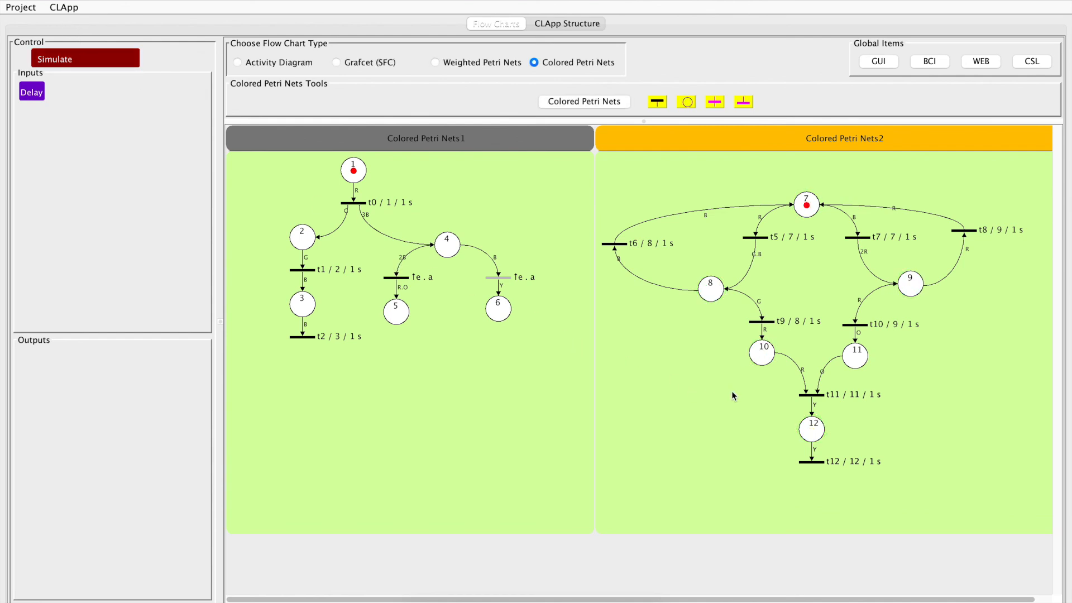
Set the yellow up weighting of the final transition below place 12 to 2, and run and stop the simulation
double_click(812, 462)
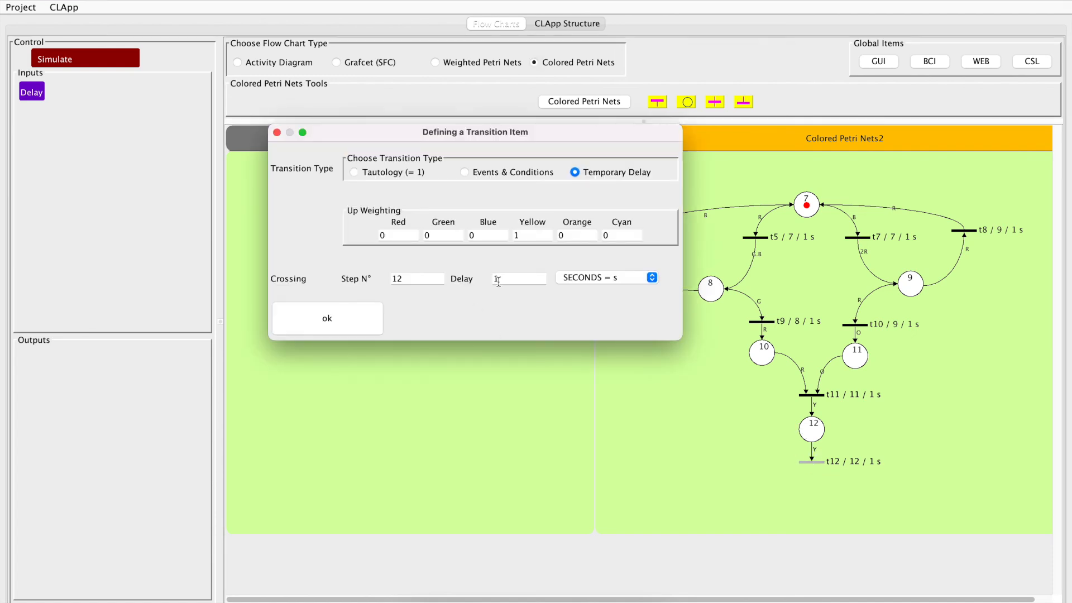
drag(527, 235, 505, 235)
text(2)
click(361, 322)
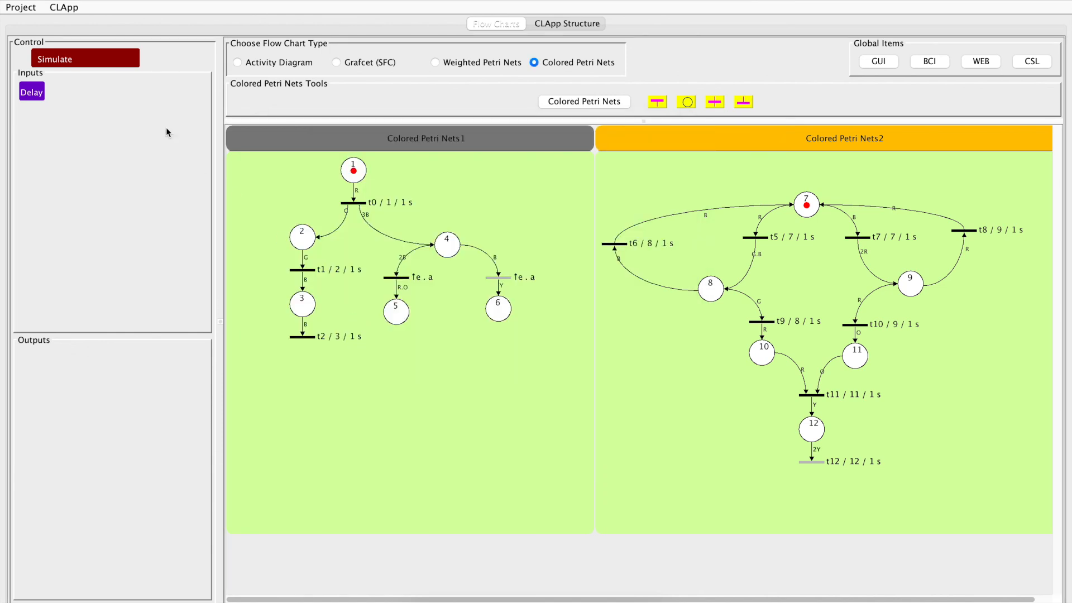
click(108, 58)
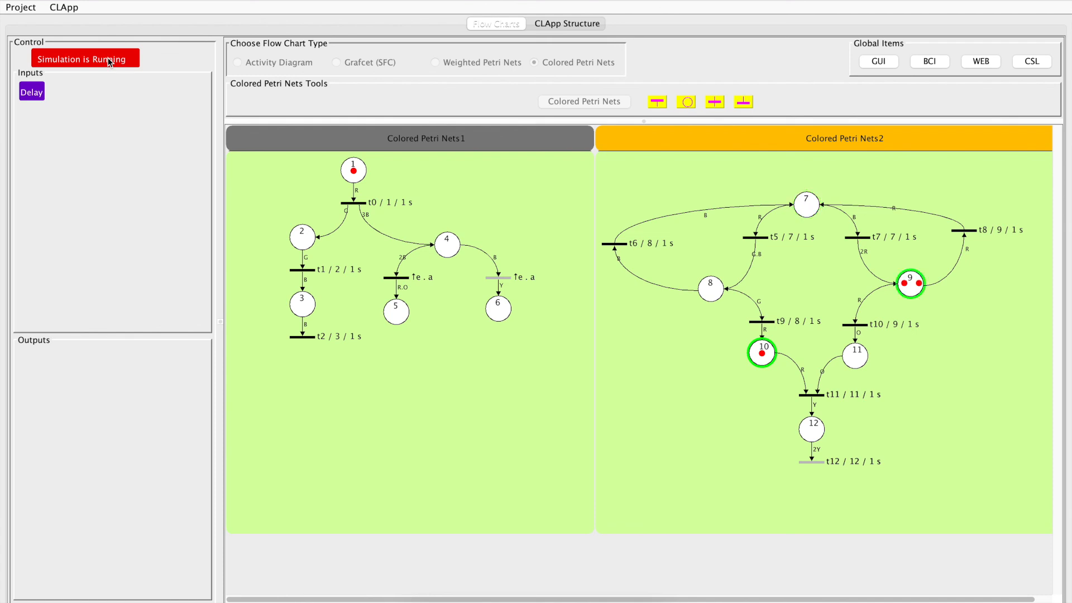
click(108, 59)
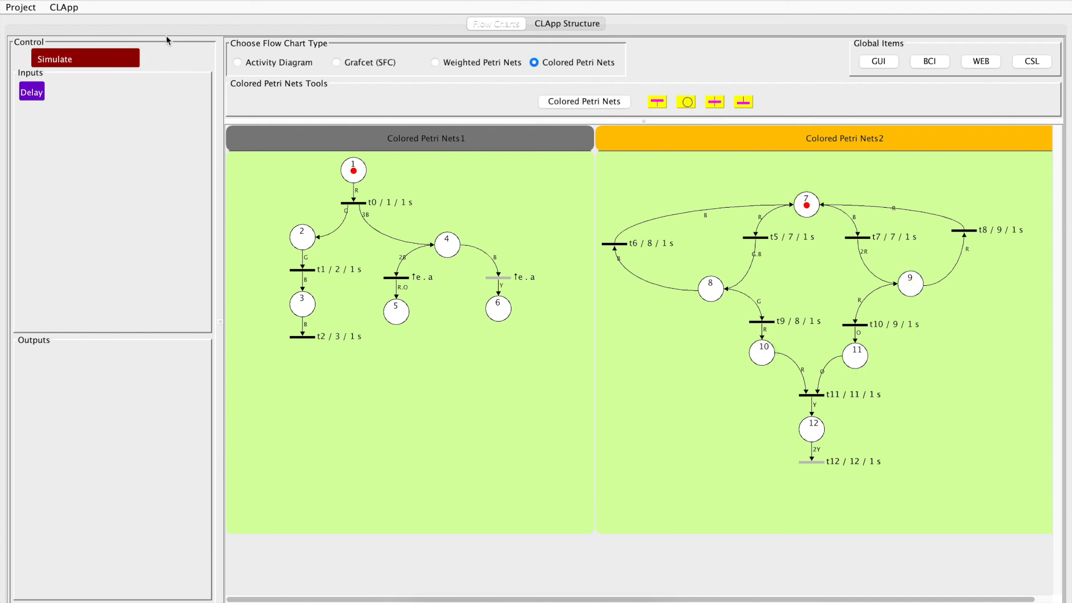